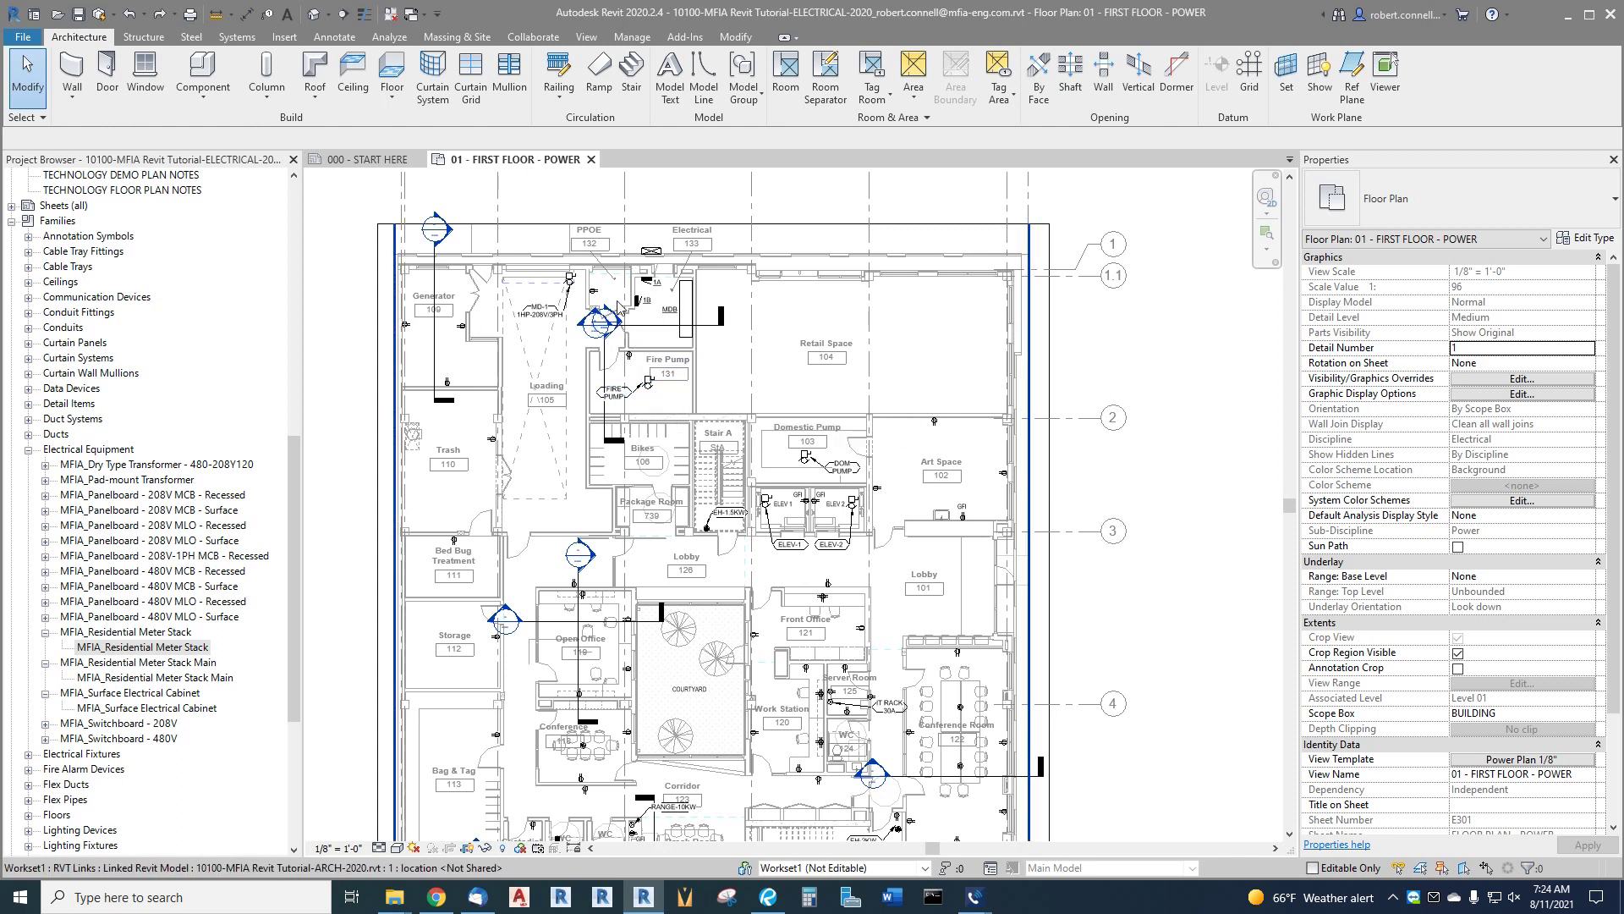
Step: Zoom the first-floor power plan in on the MDB and Fire Pump area
scroll(622, 309, "up", 2)
scroll(643, 330, "up", 2)
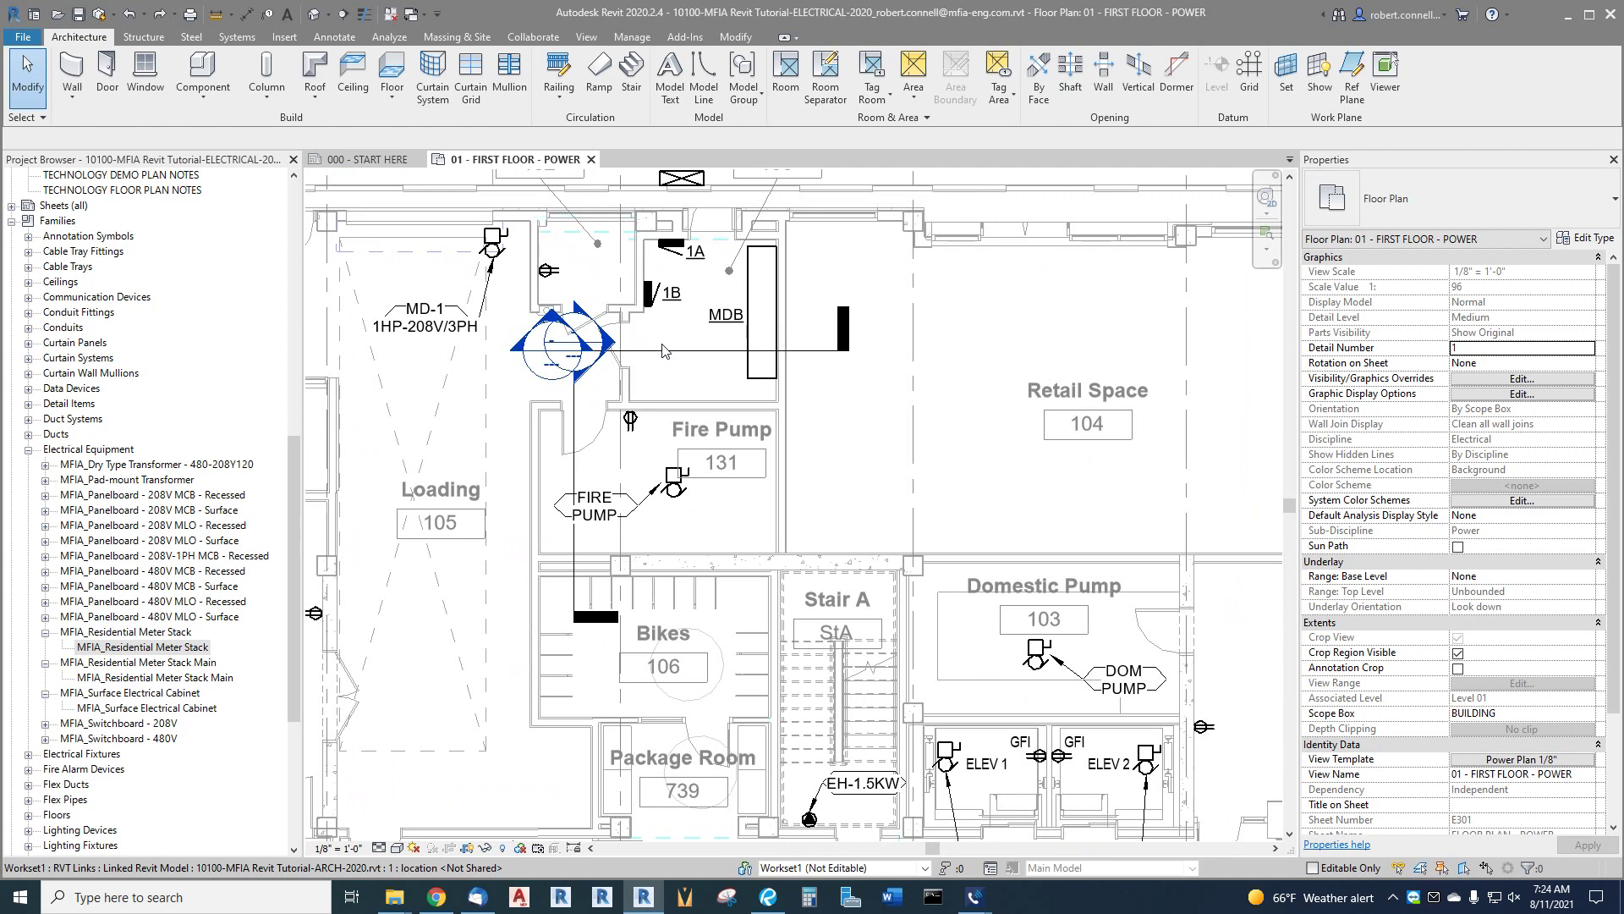
scroll(662, 350, "up", 1)
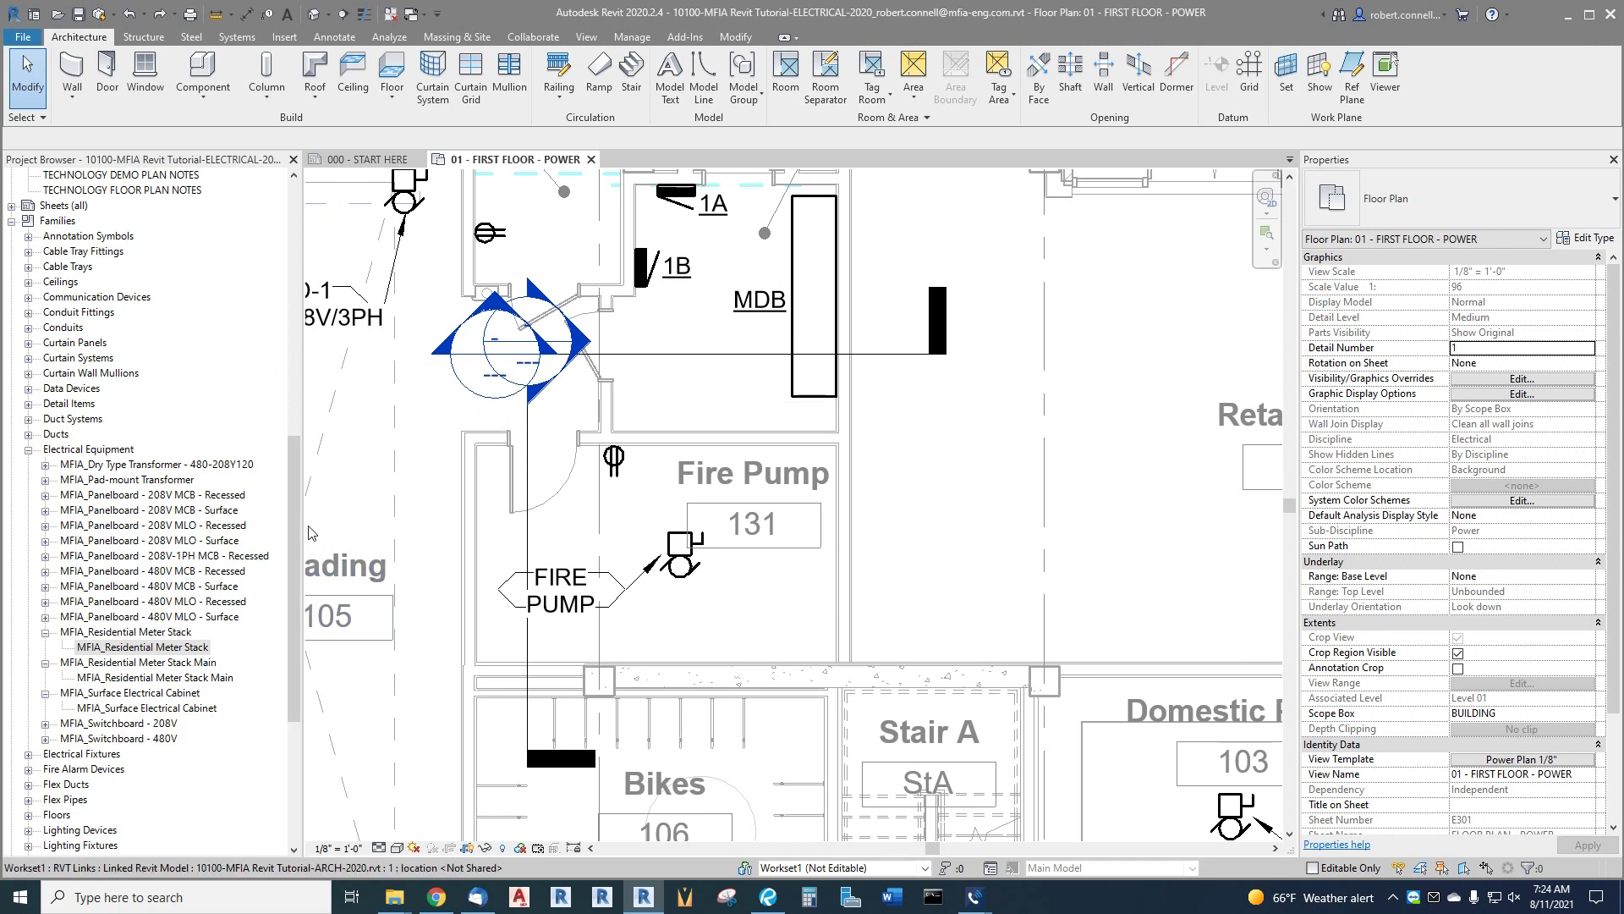
Step: In the Project Browser, expand Electrical Equipment and select the MFIA_Residential Meter Stack Main type
left_click_drag(296, 518, 296, 571)
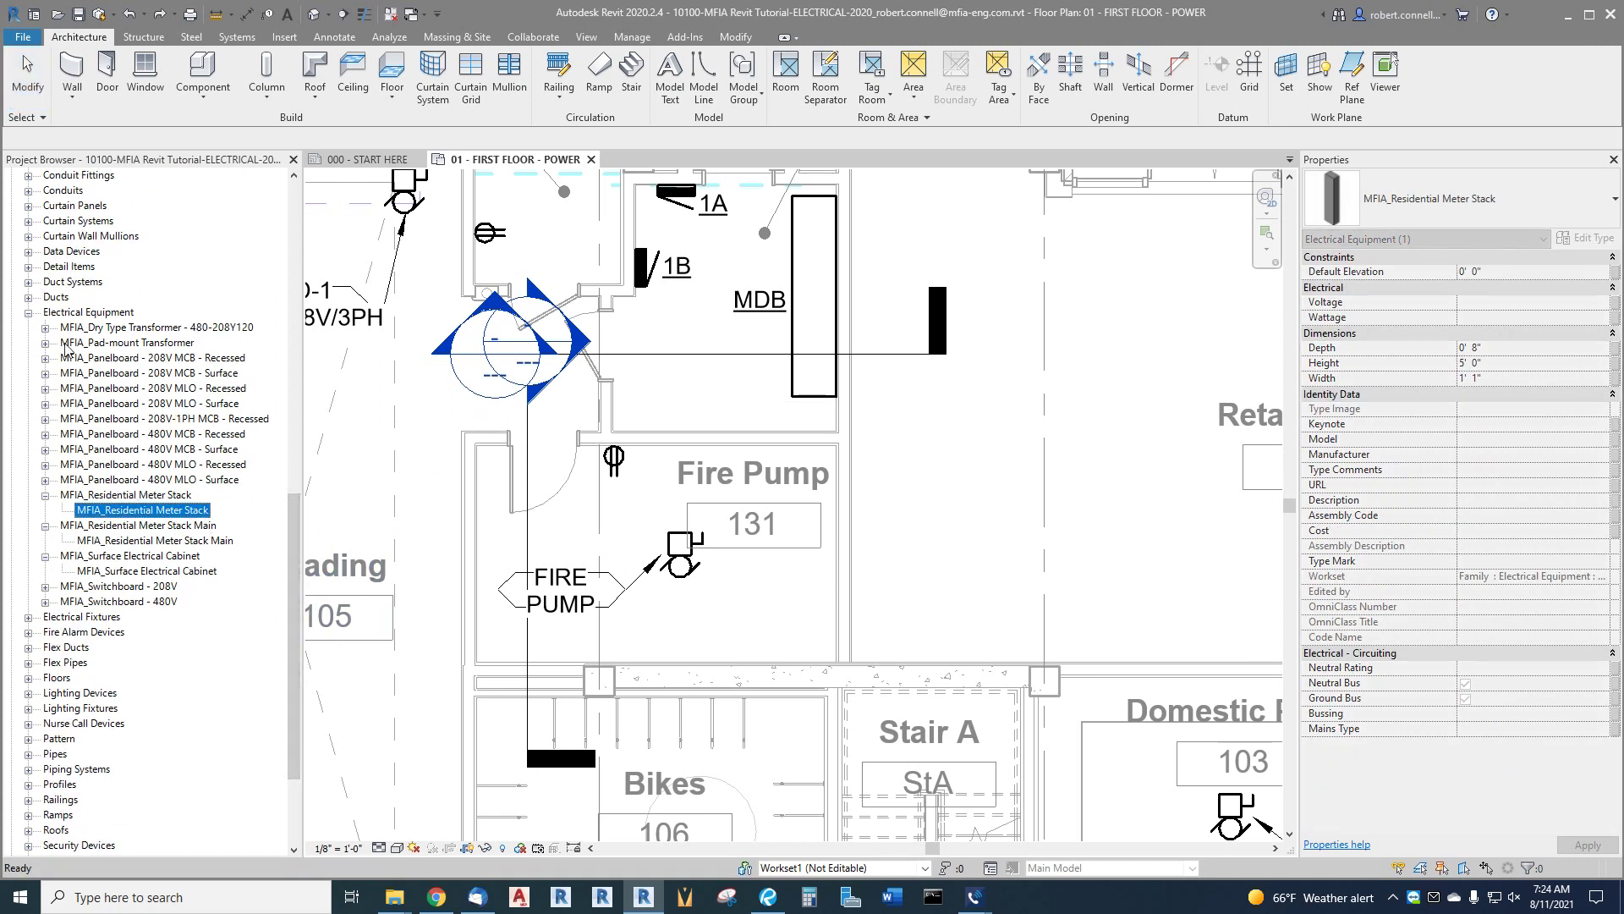
left_click(29, 314)
left_click(28, 451)
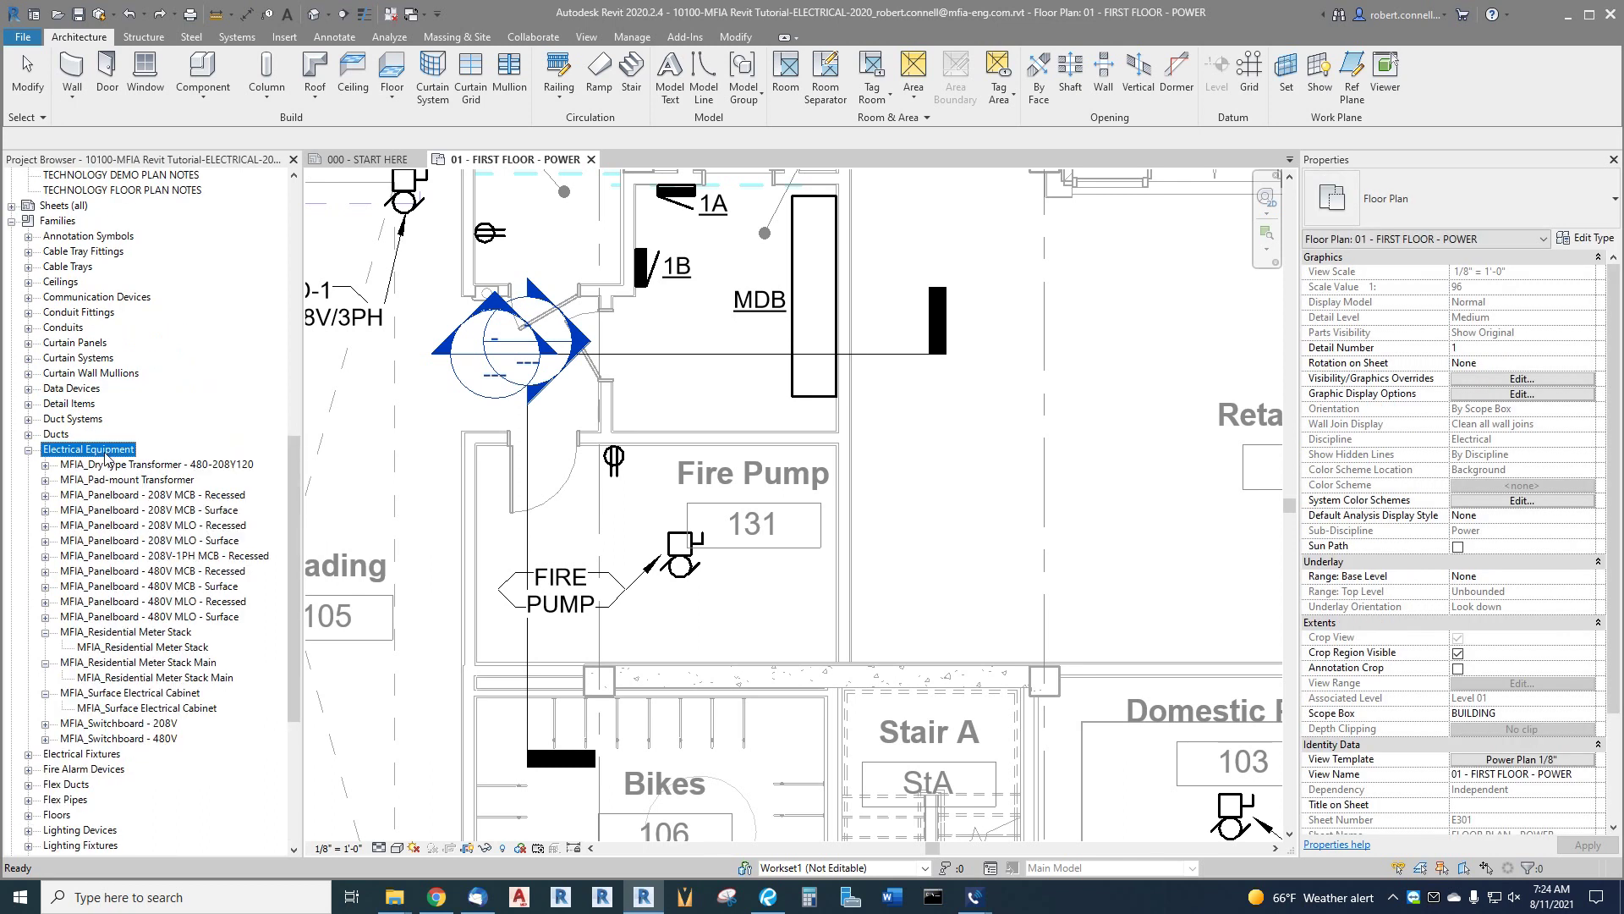
scroll(110, 461, "down", 3)
scroll(116, 373, "down", 1)
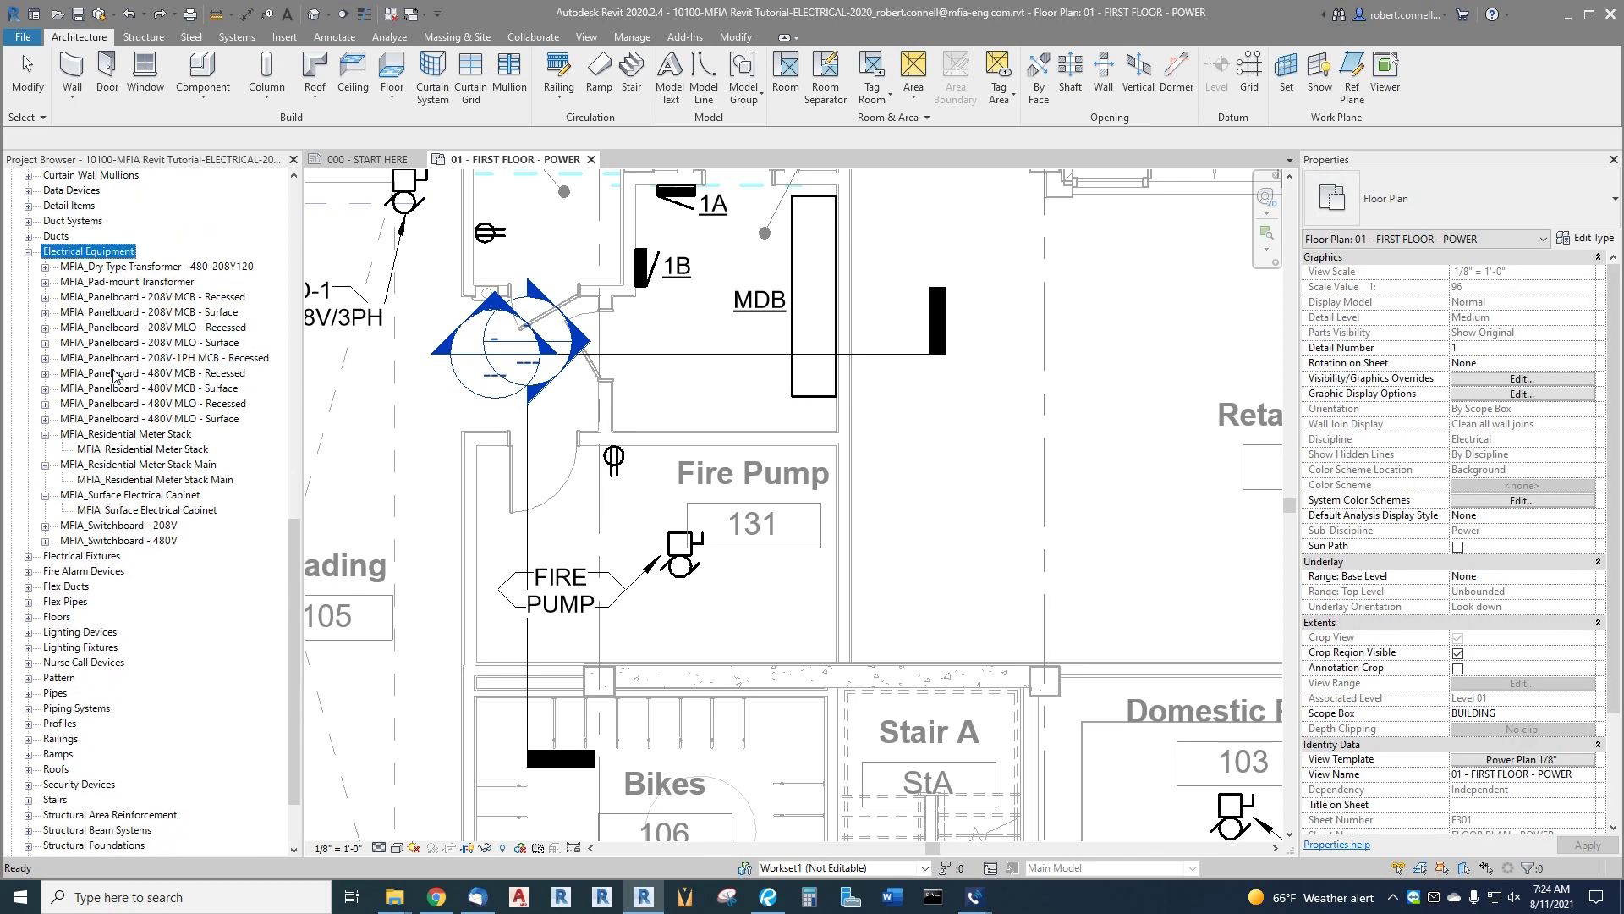
left_click(45, 434)
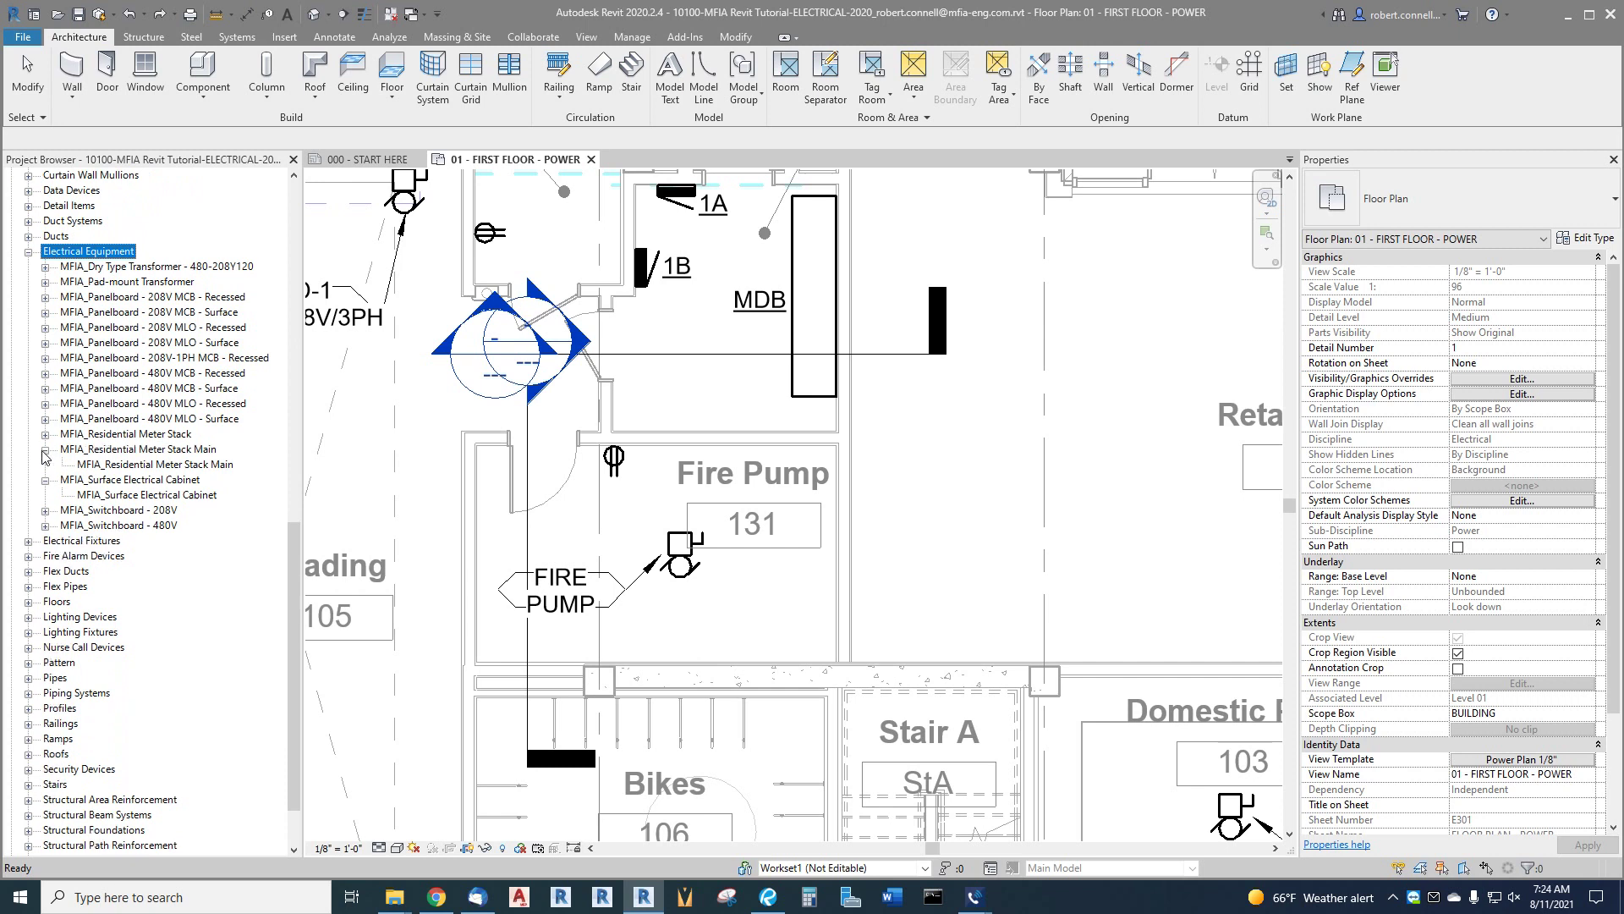
left_click(45, 449)
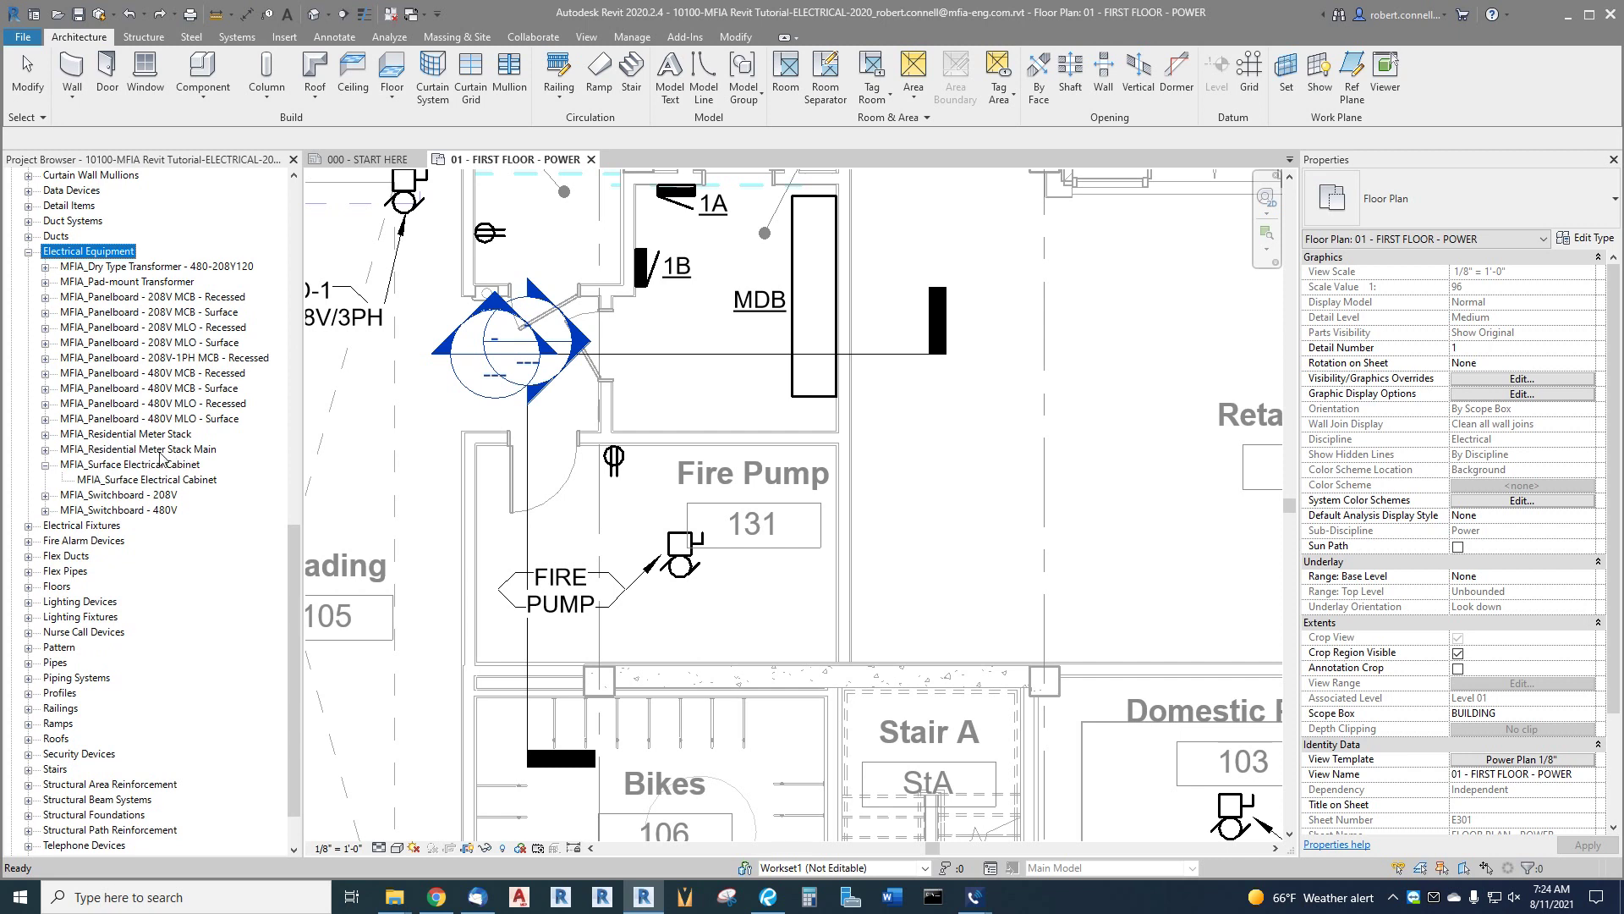
left_click(47, 450)
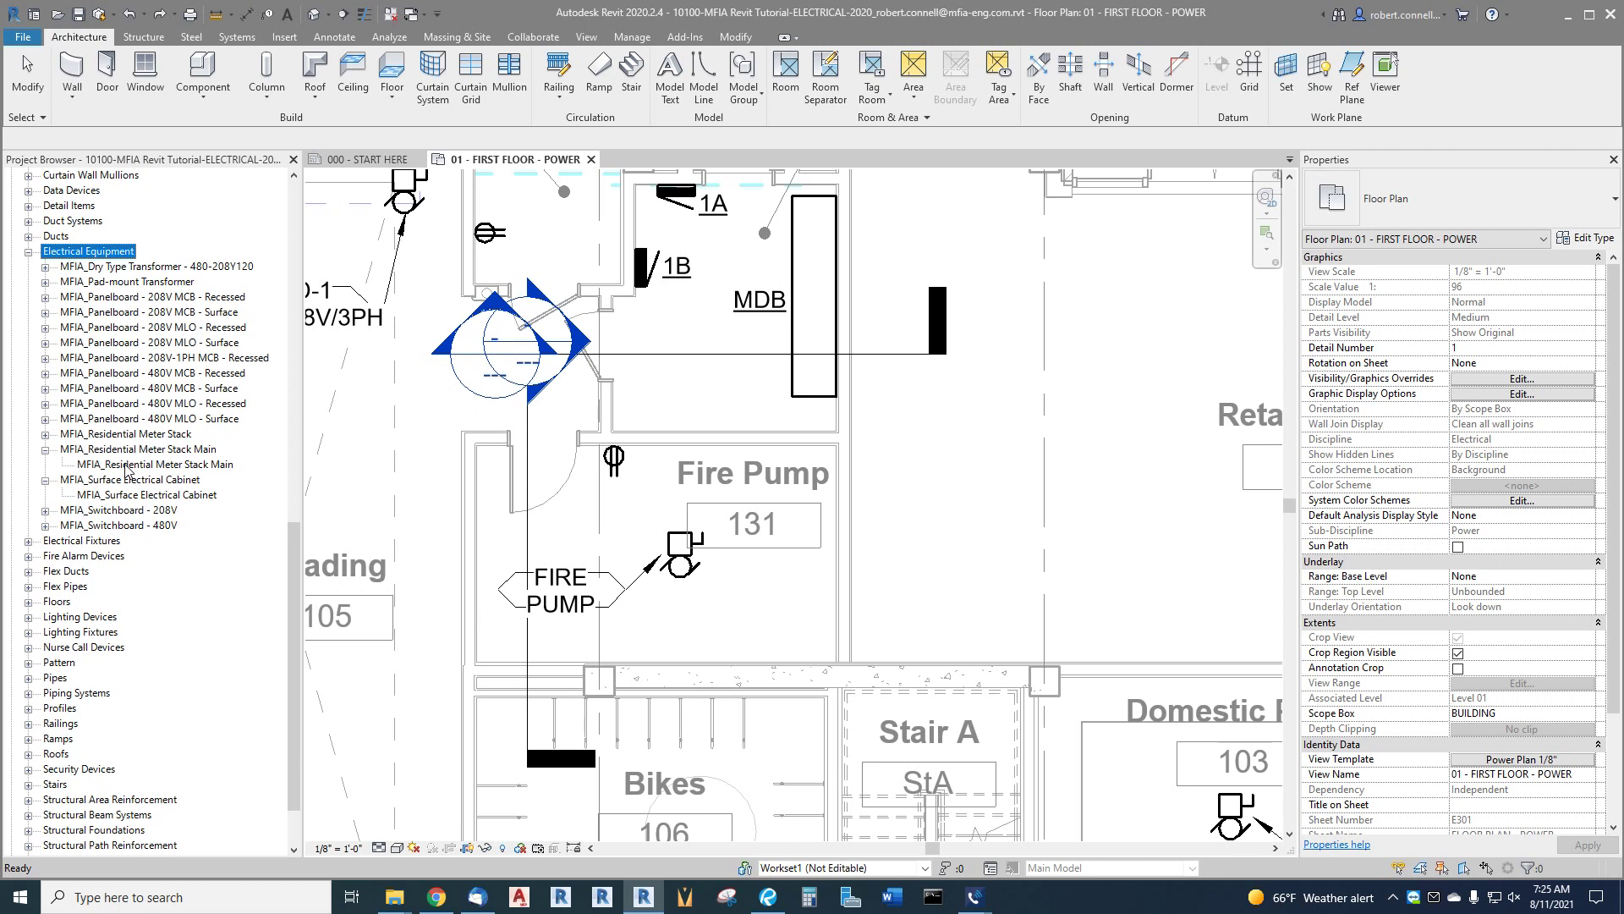
Step: Place a horizontal MFIA_Residential Meter Stack Main against the wall above the Fire Pump room
left_click_drag(123, 469, 715, 393)
scroll(715, 394, "up", 3)
scroll(717, 398, "up", 2)
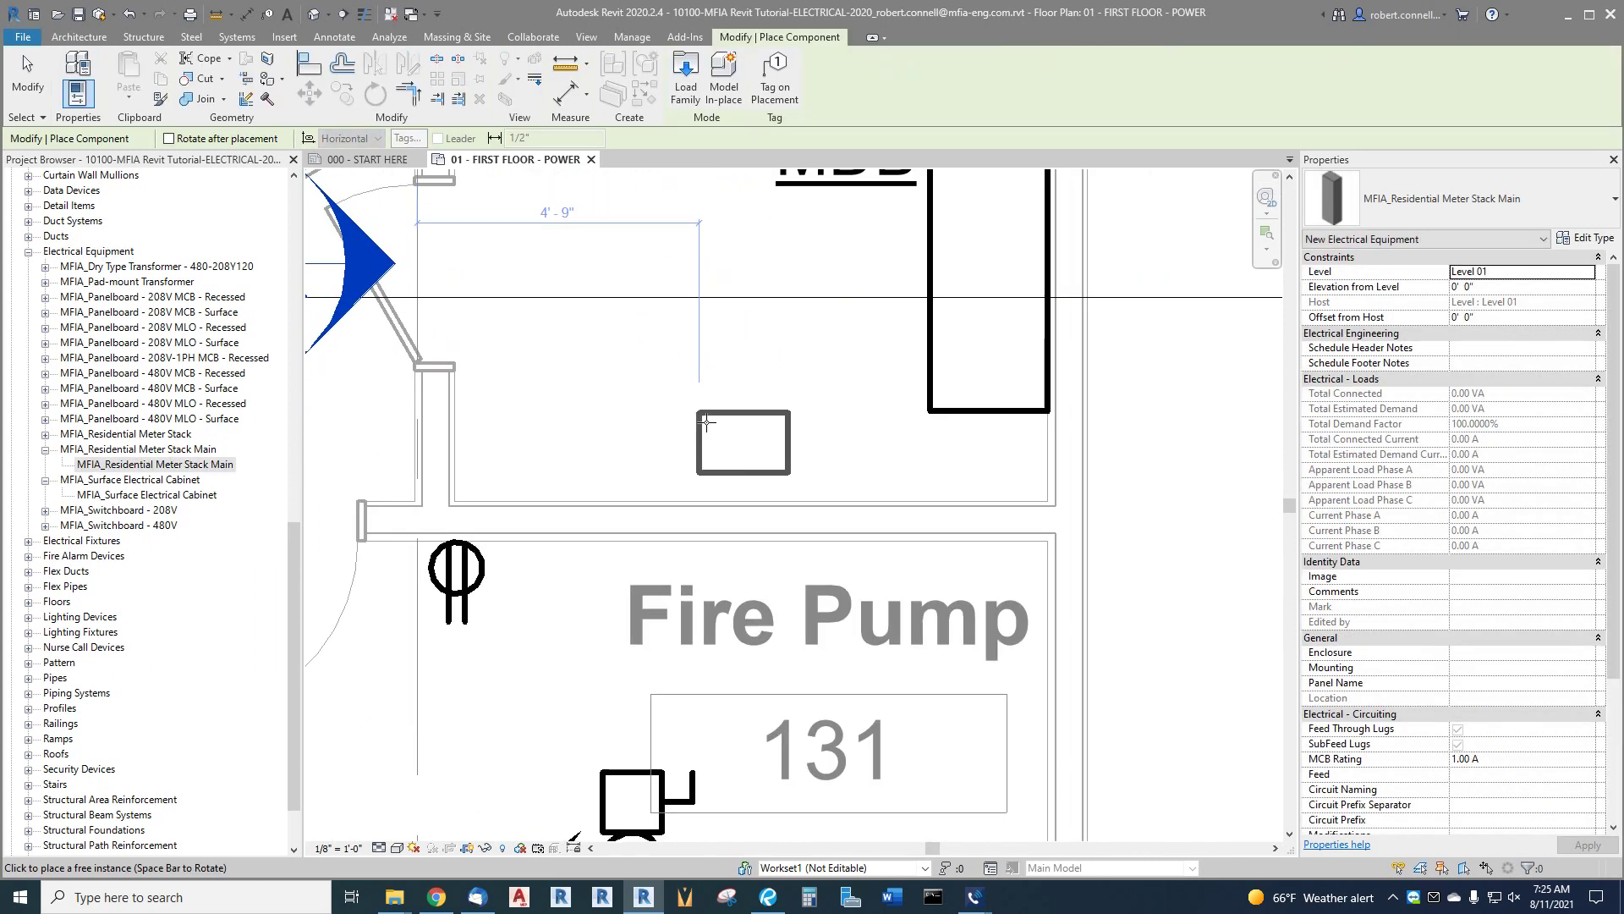
scroll(675, 416, "down", 1)
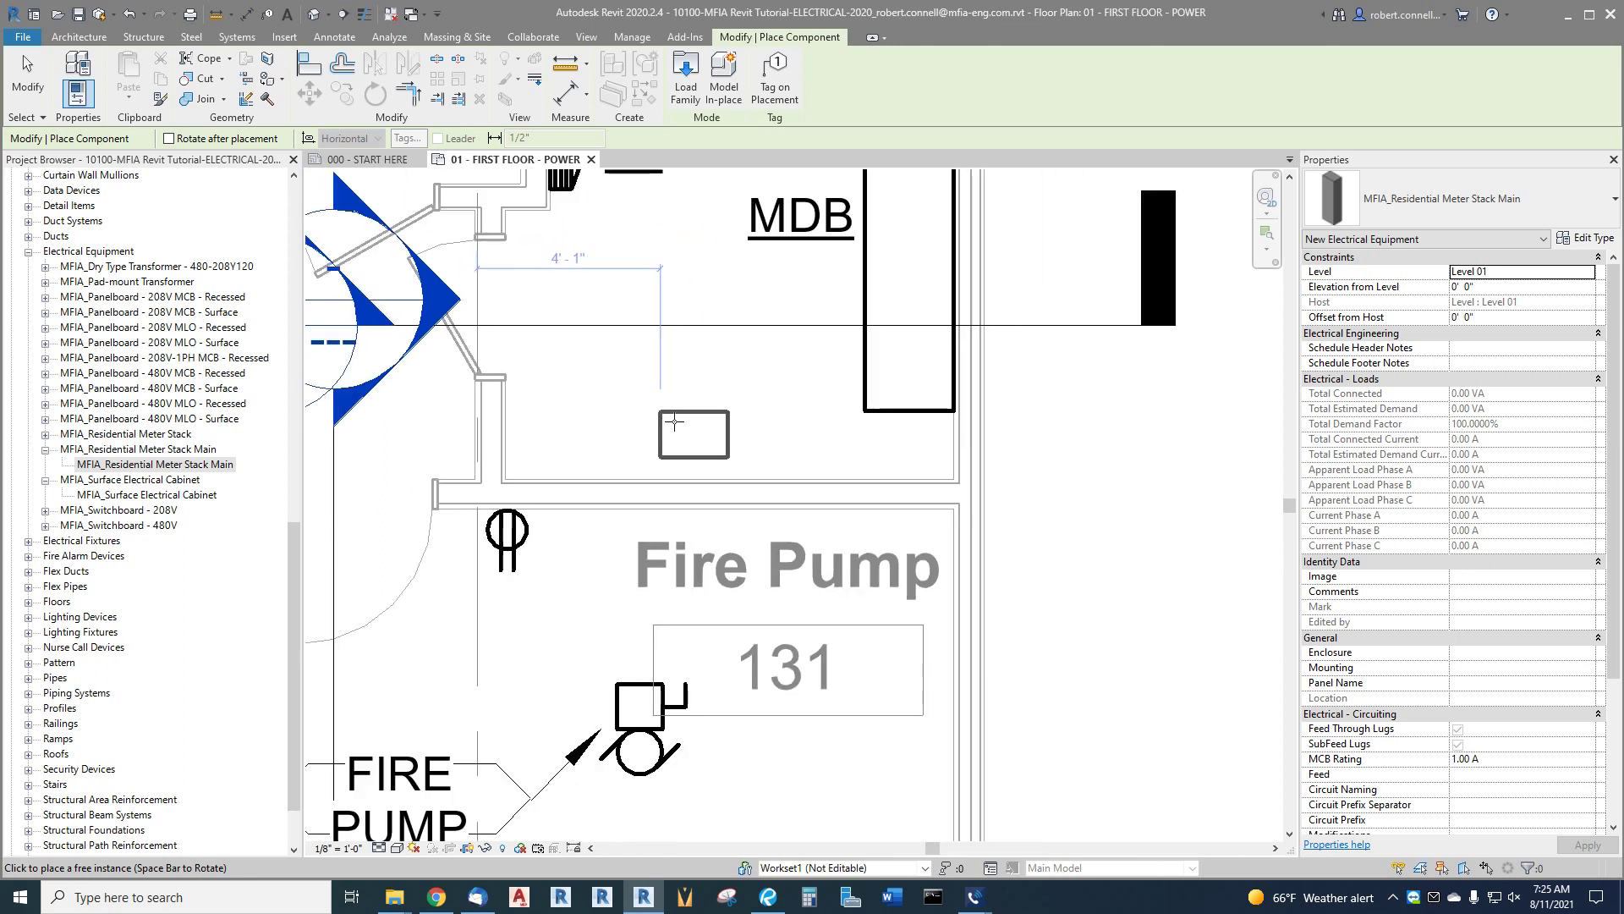
scroll(674, 423, "up", 1)
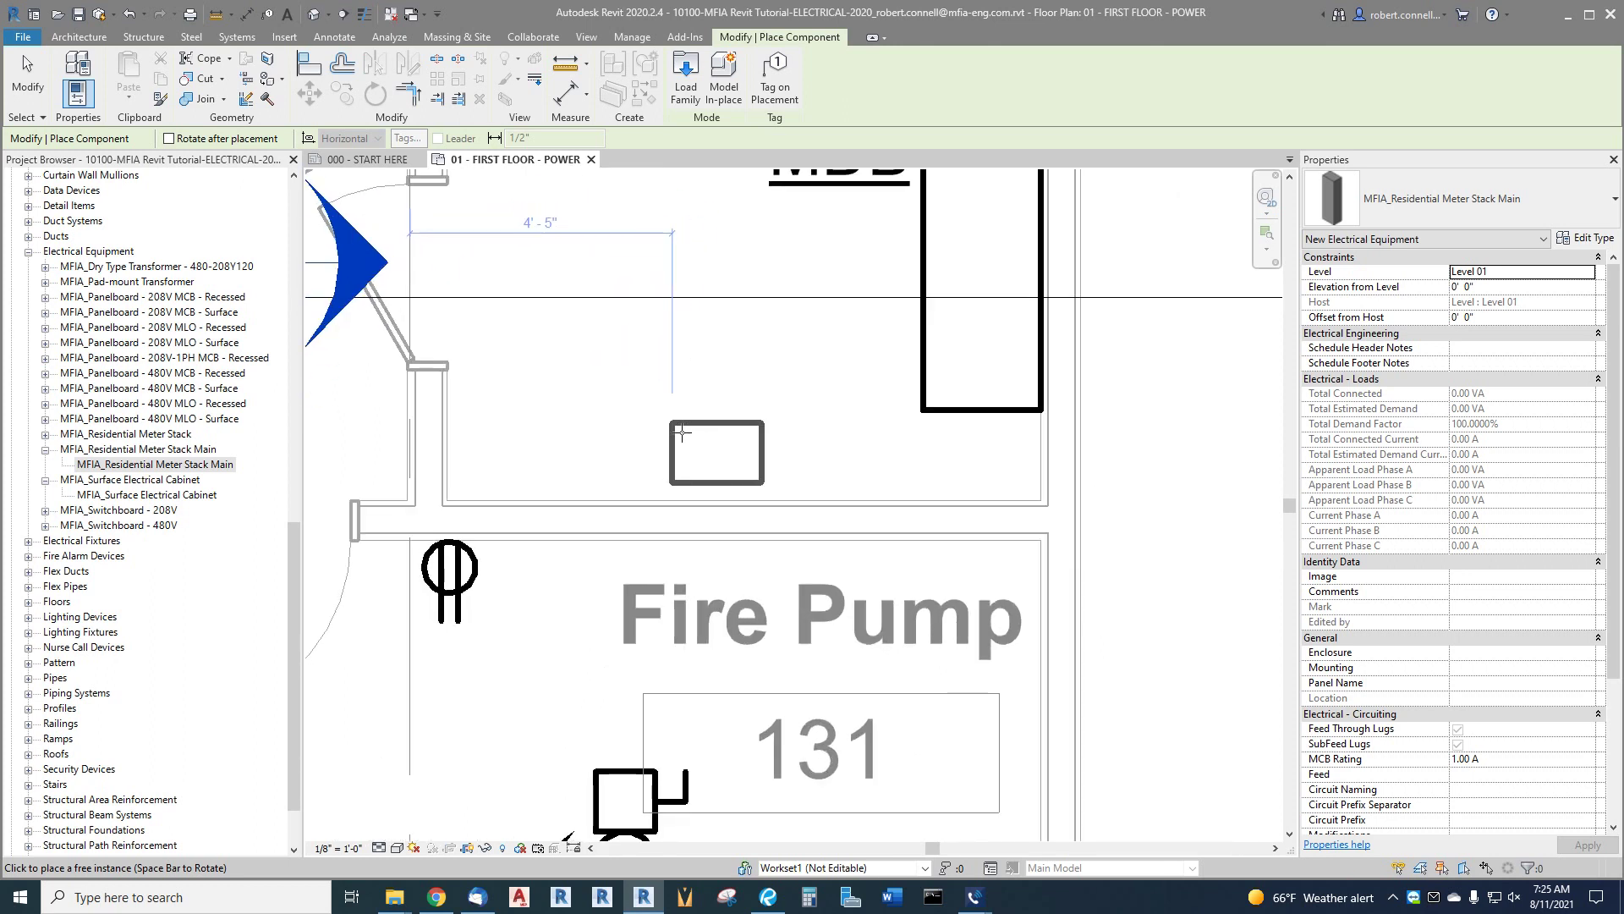
key("space")
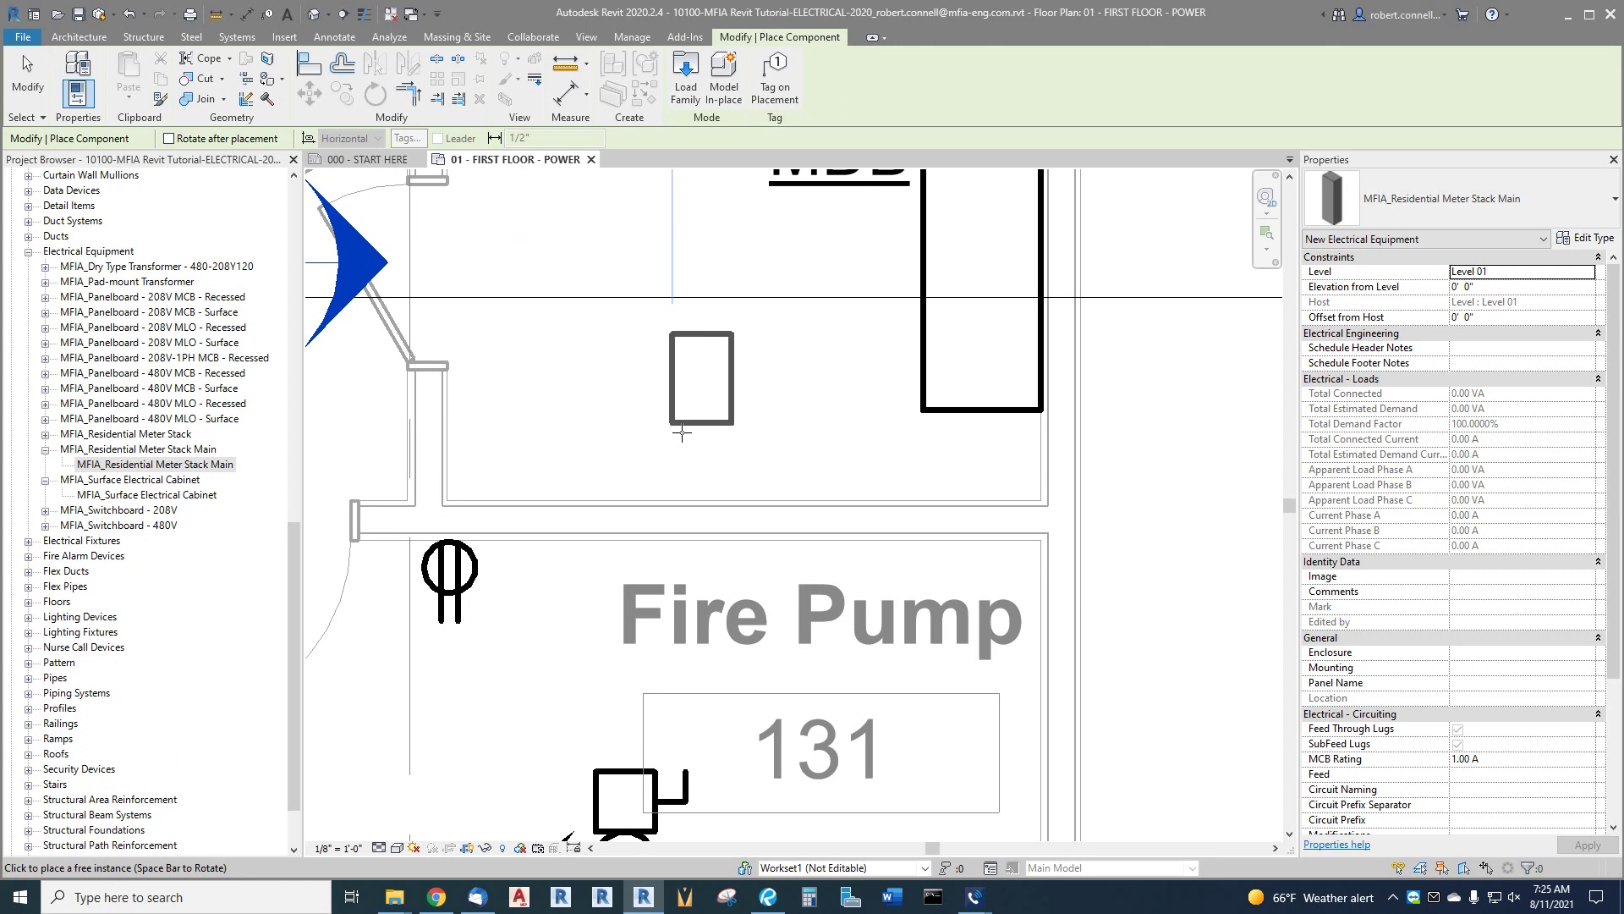
key("space")
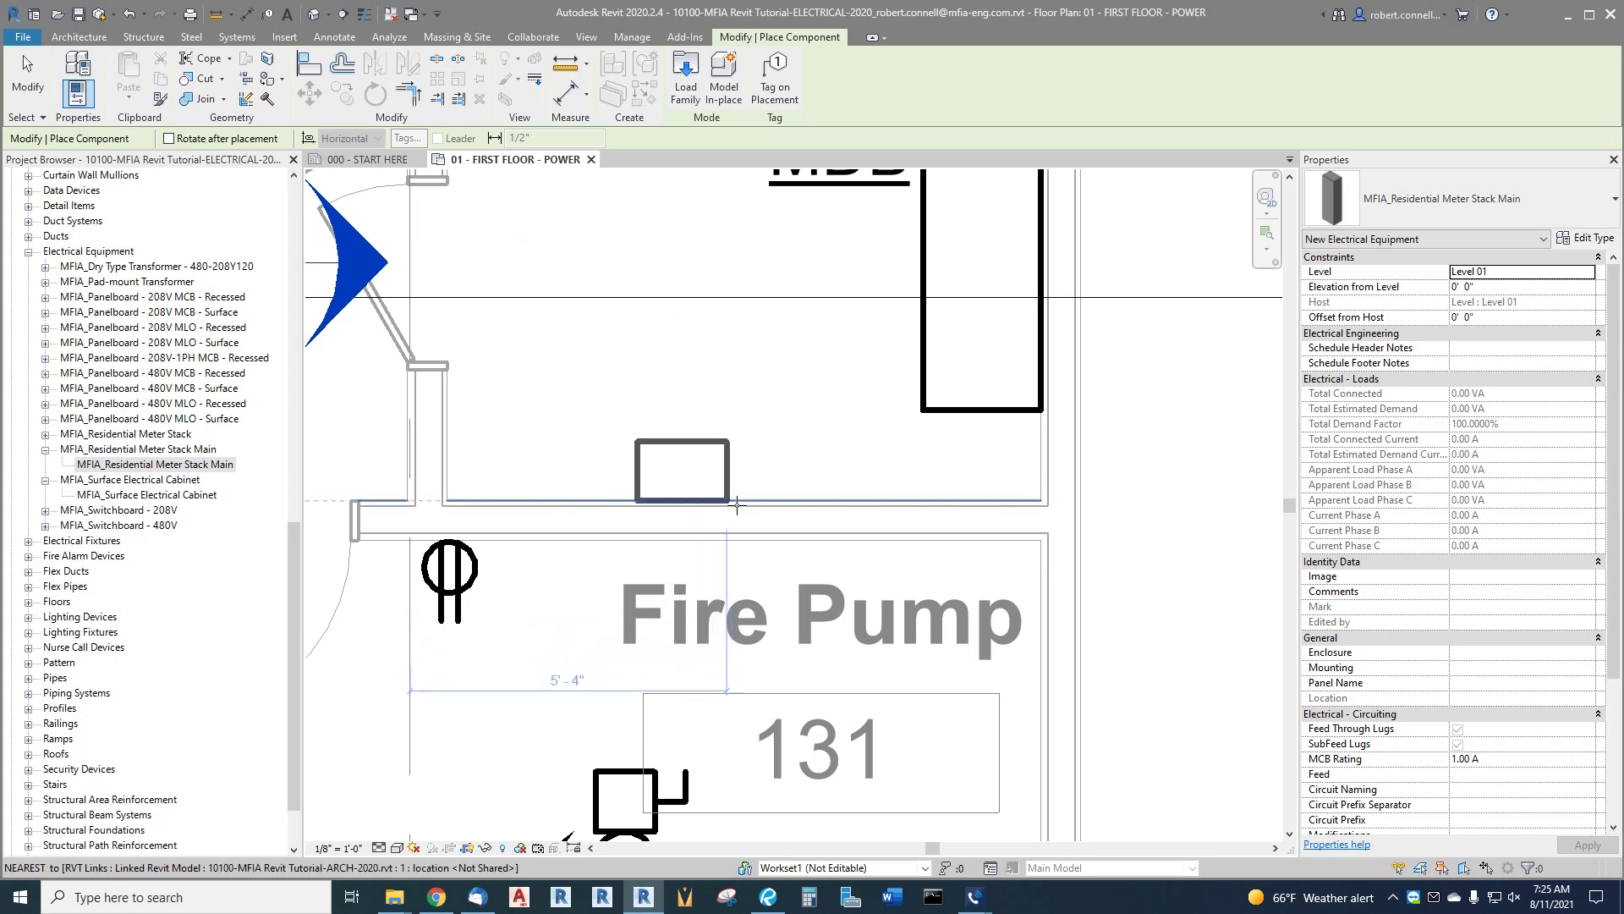
left_click(737, 505)
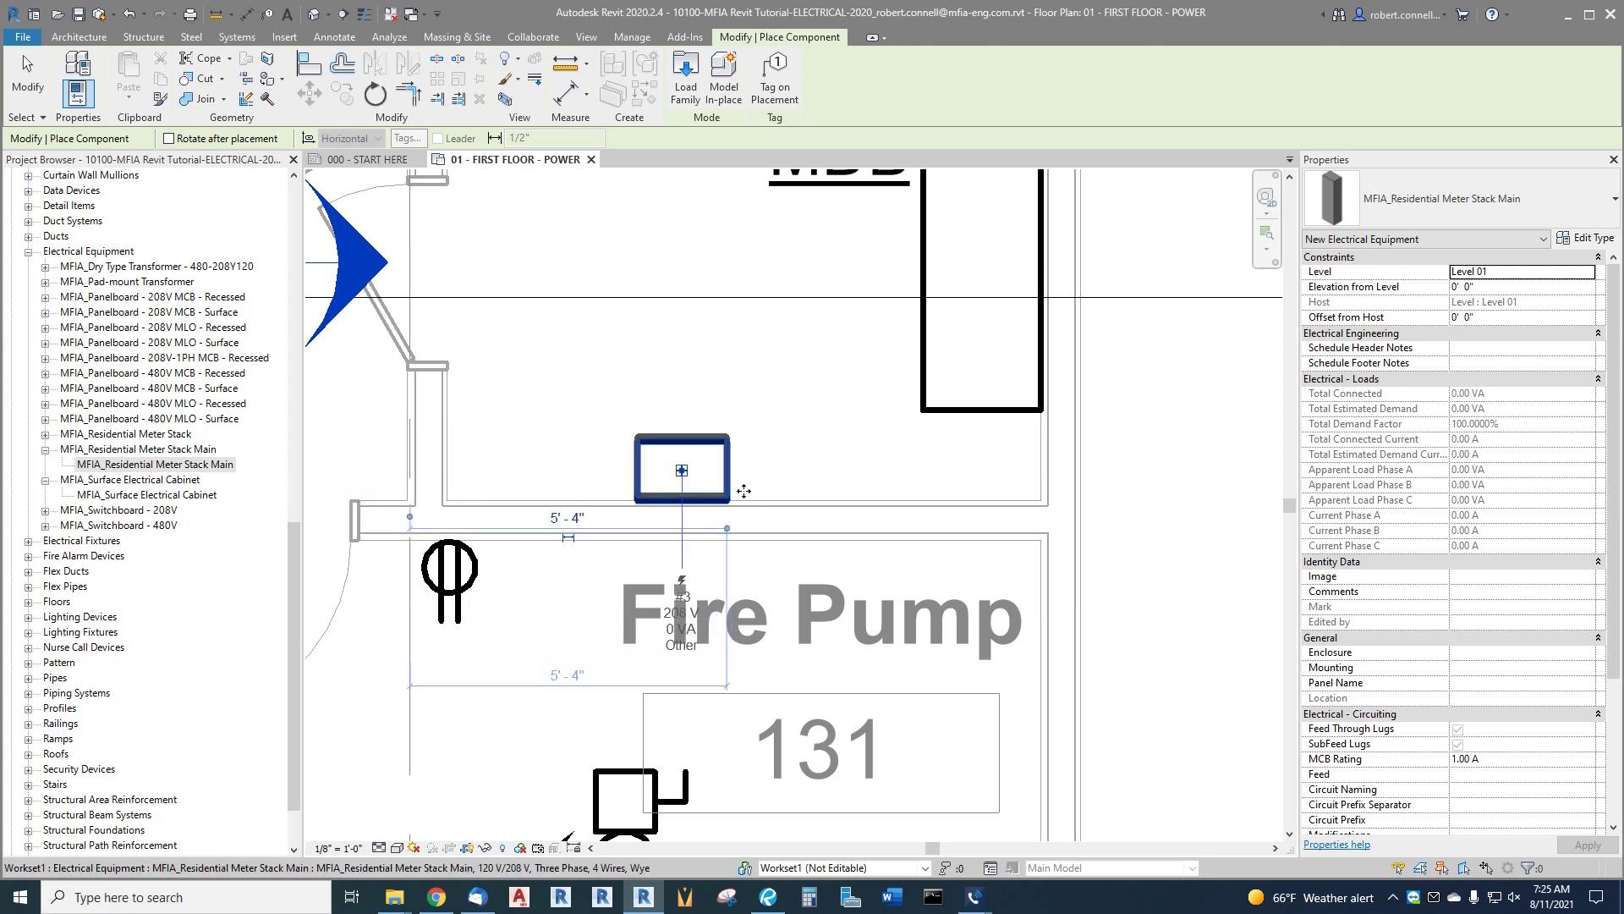
key("Escape")
key("Escape")
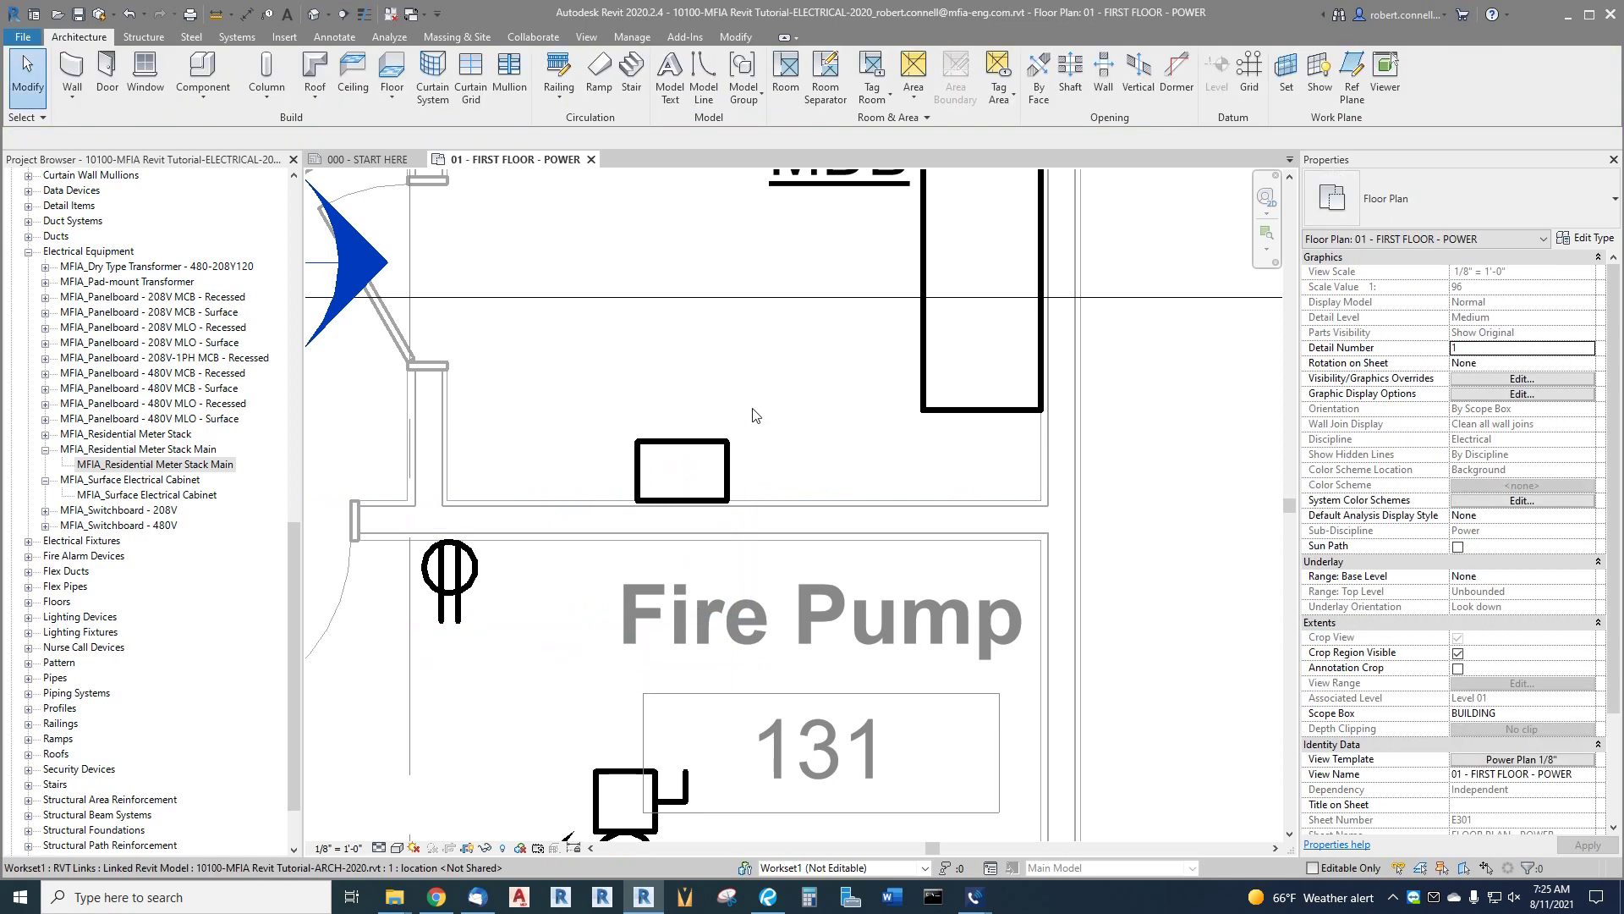
Step: Set the meter stack main's Panel Name to MC1 and apply
left_click(713, 453)
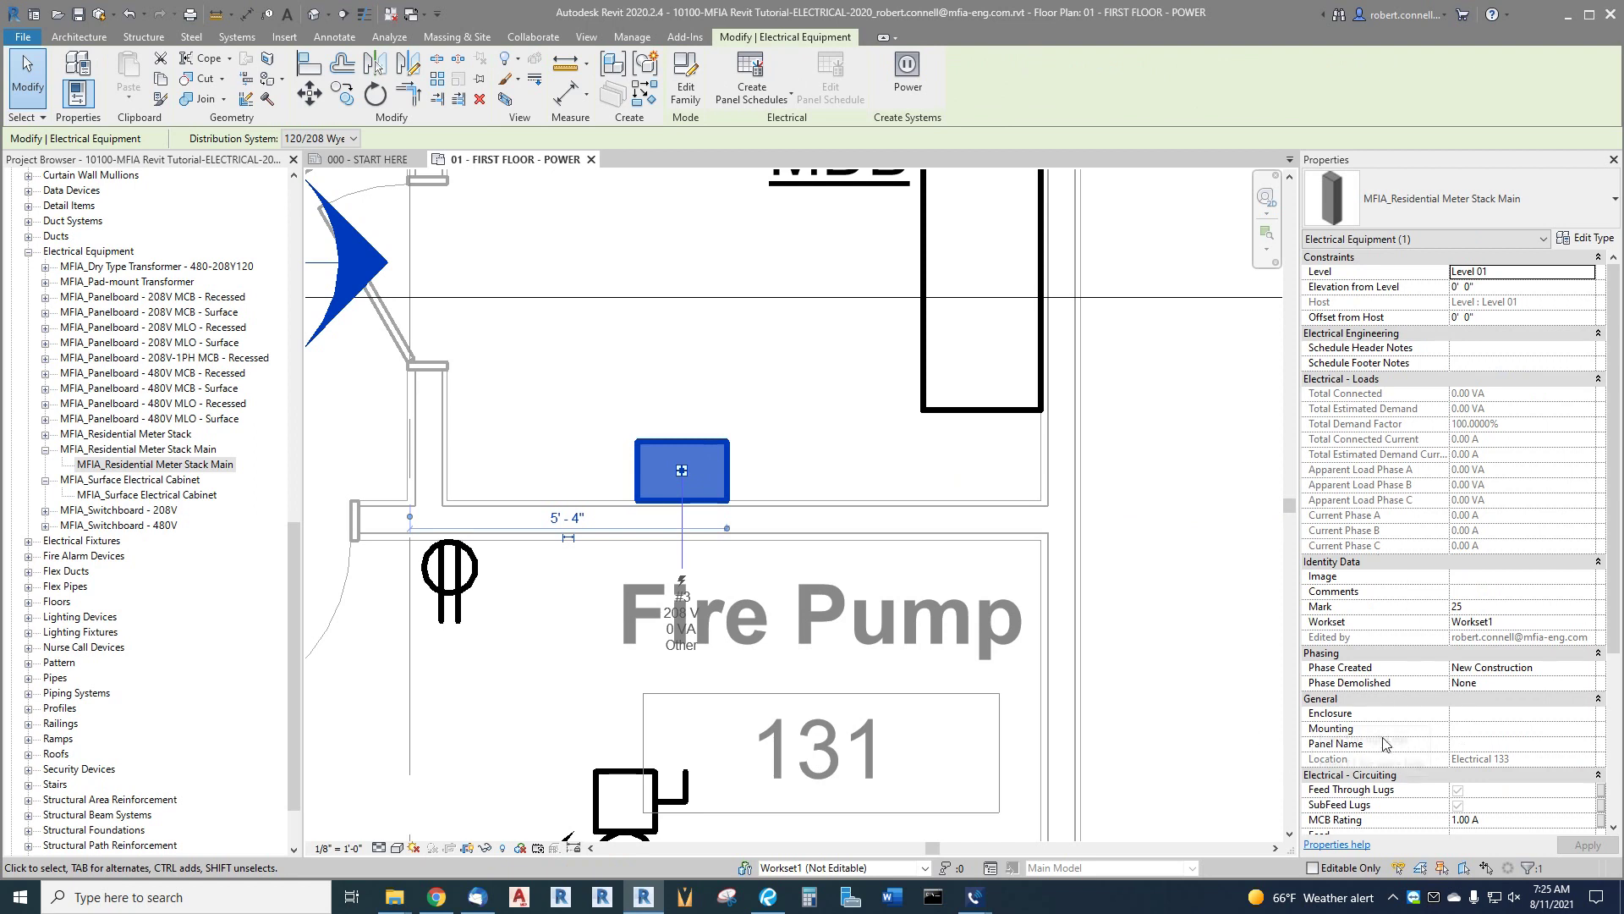
left_click(1482, 744)
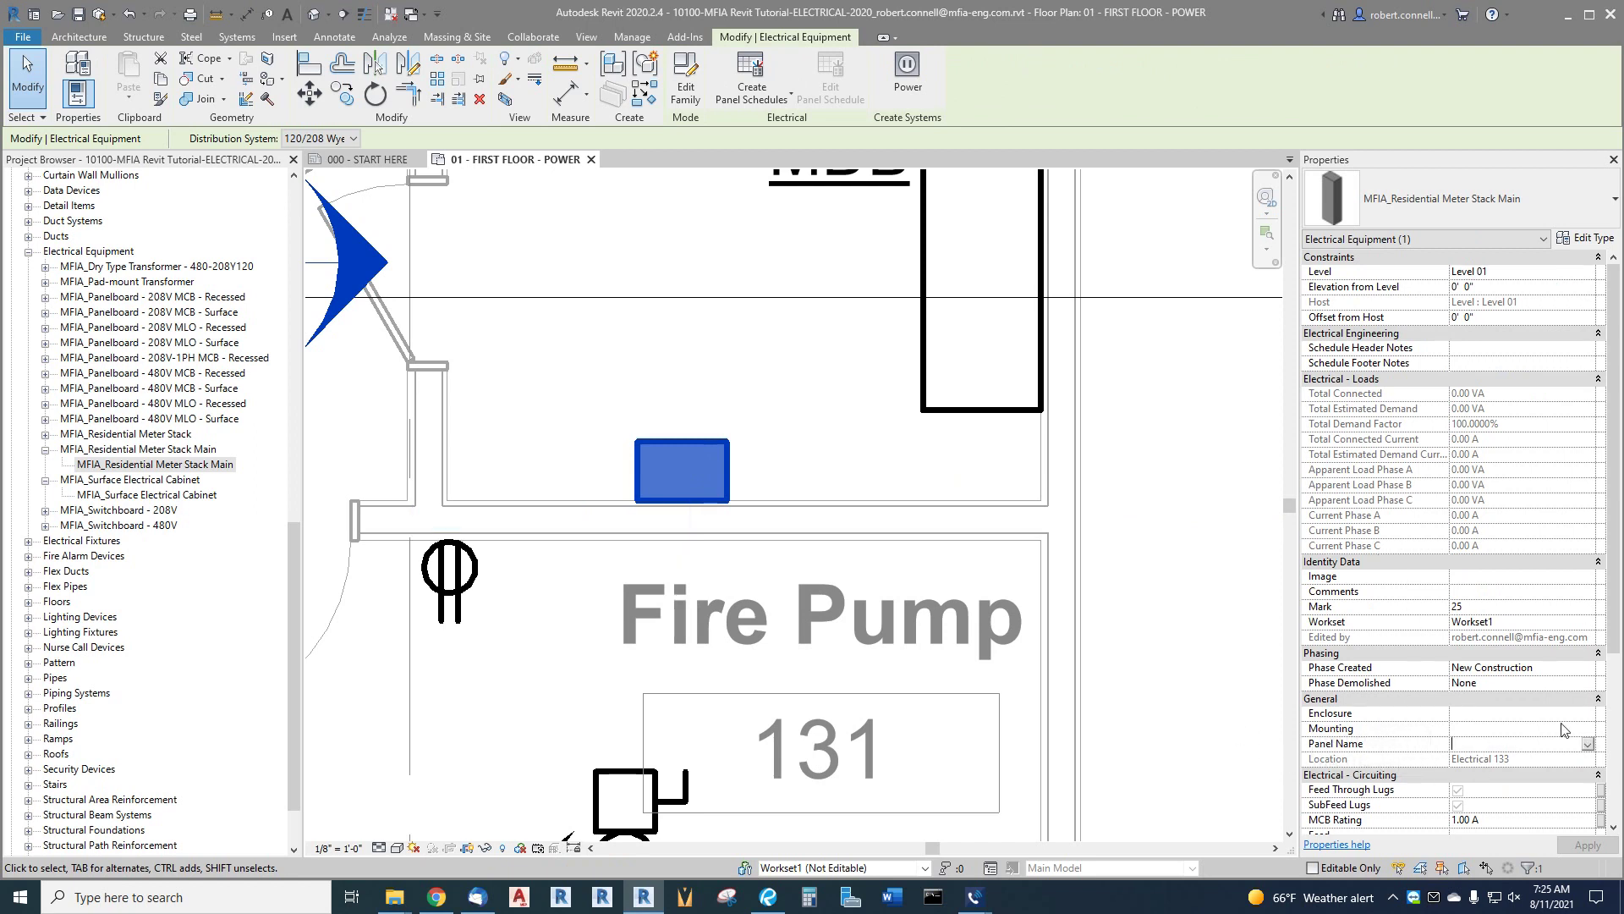
type("MCD")
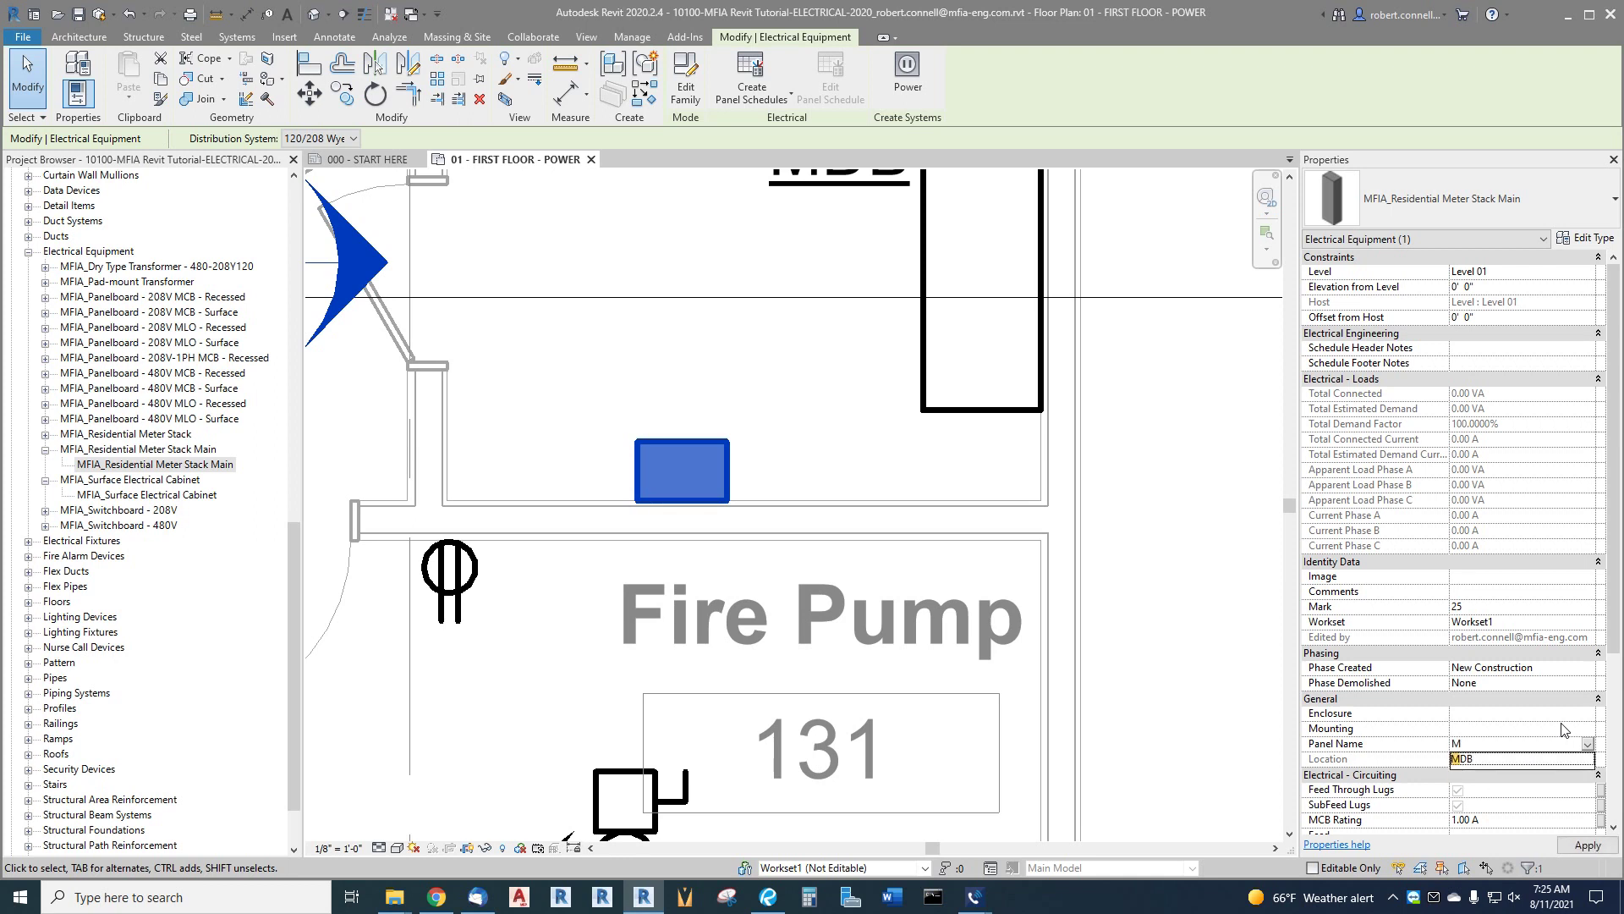
key("Return")
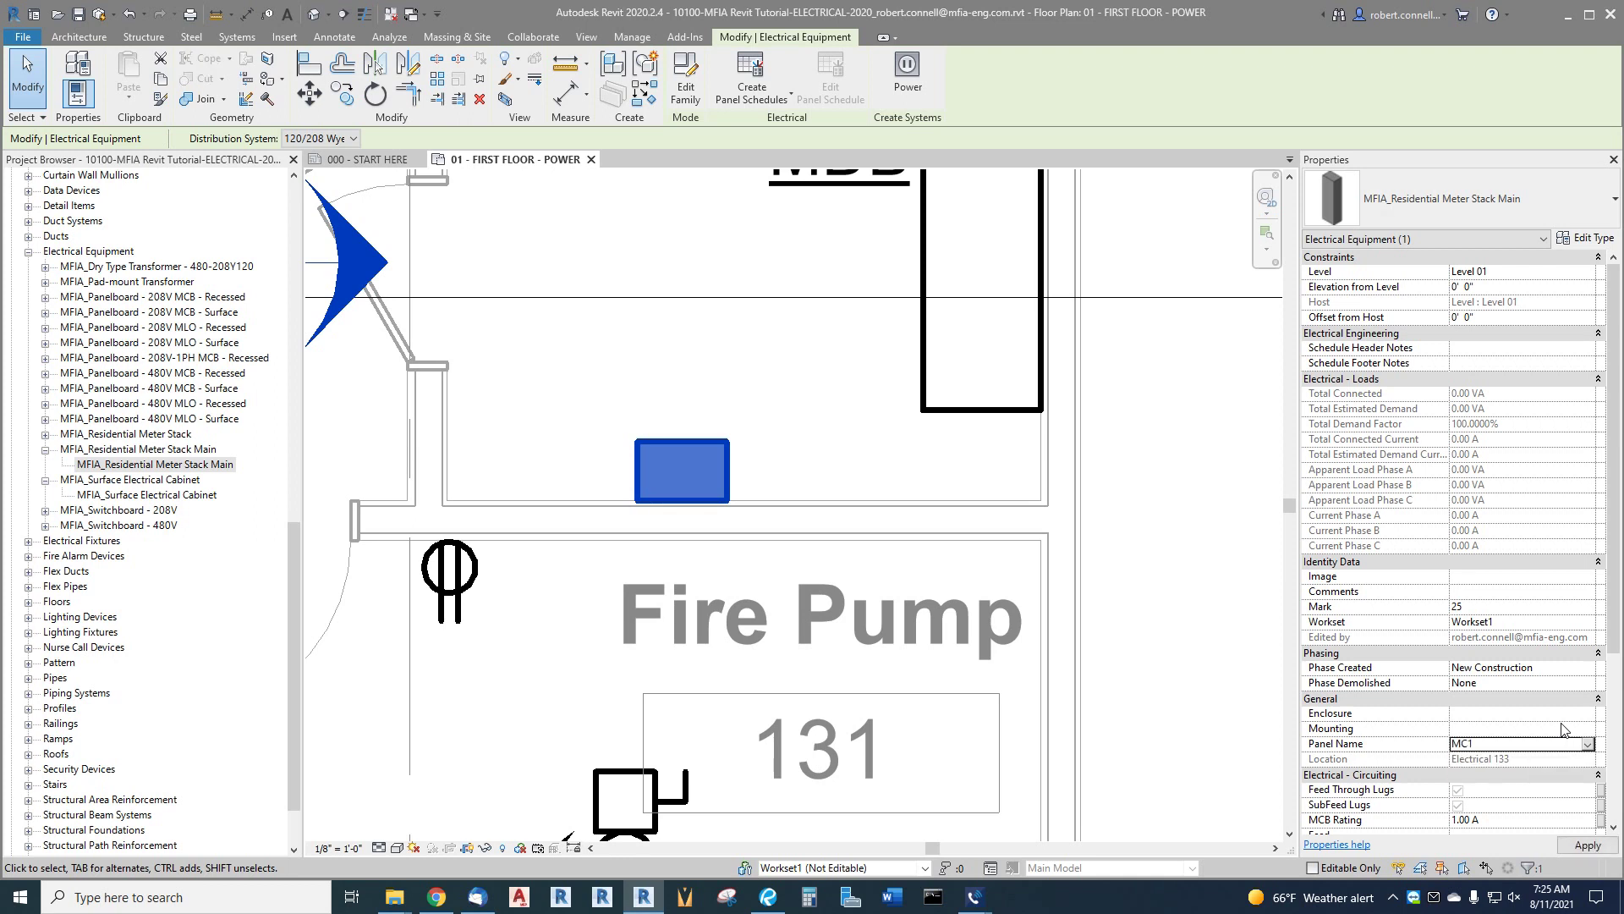
left_click(1588, 845)
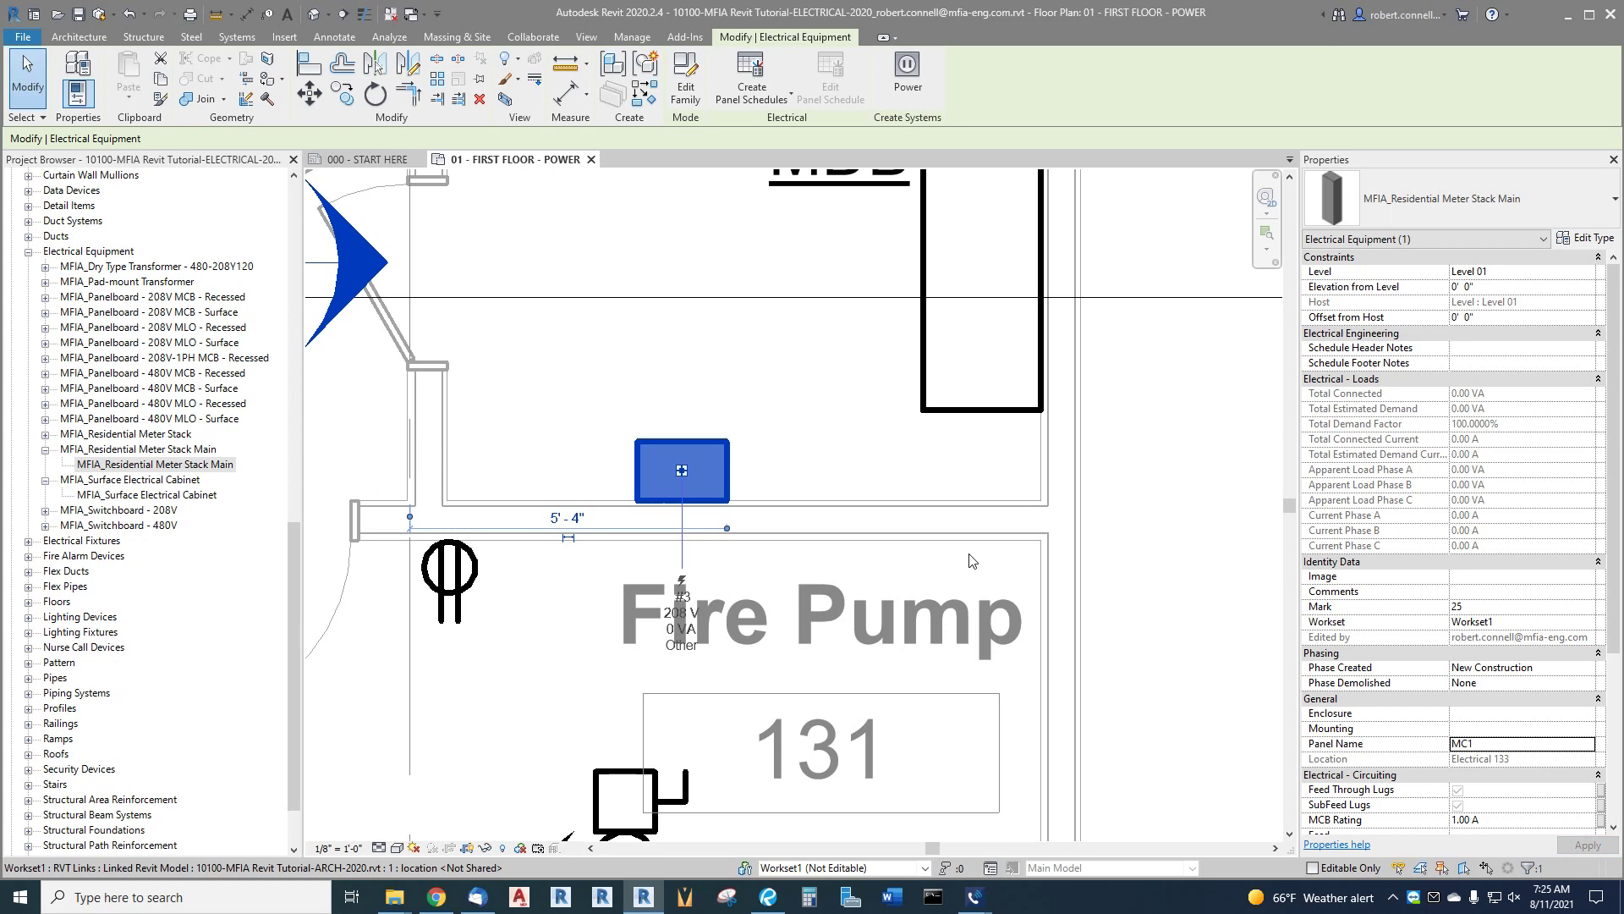
key("Escape")
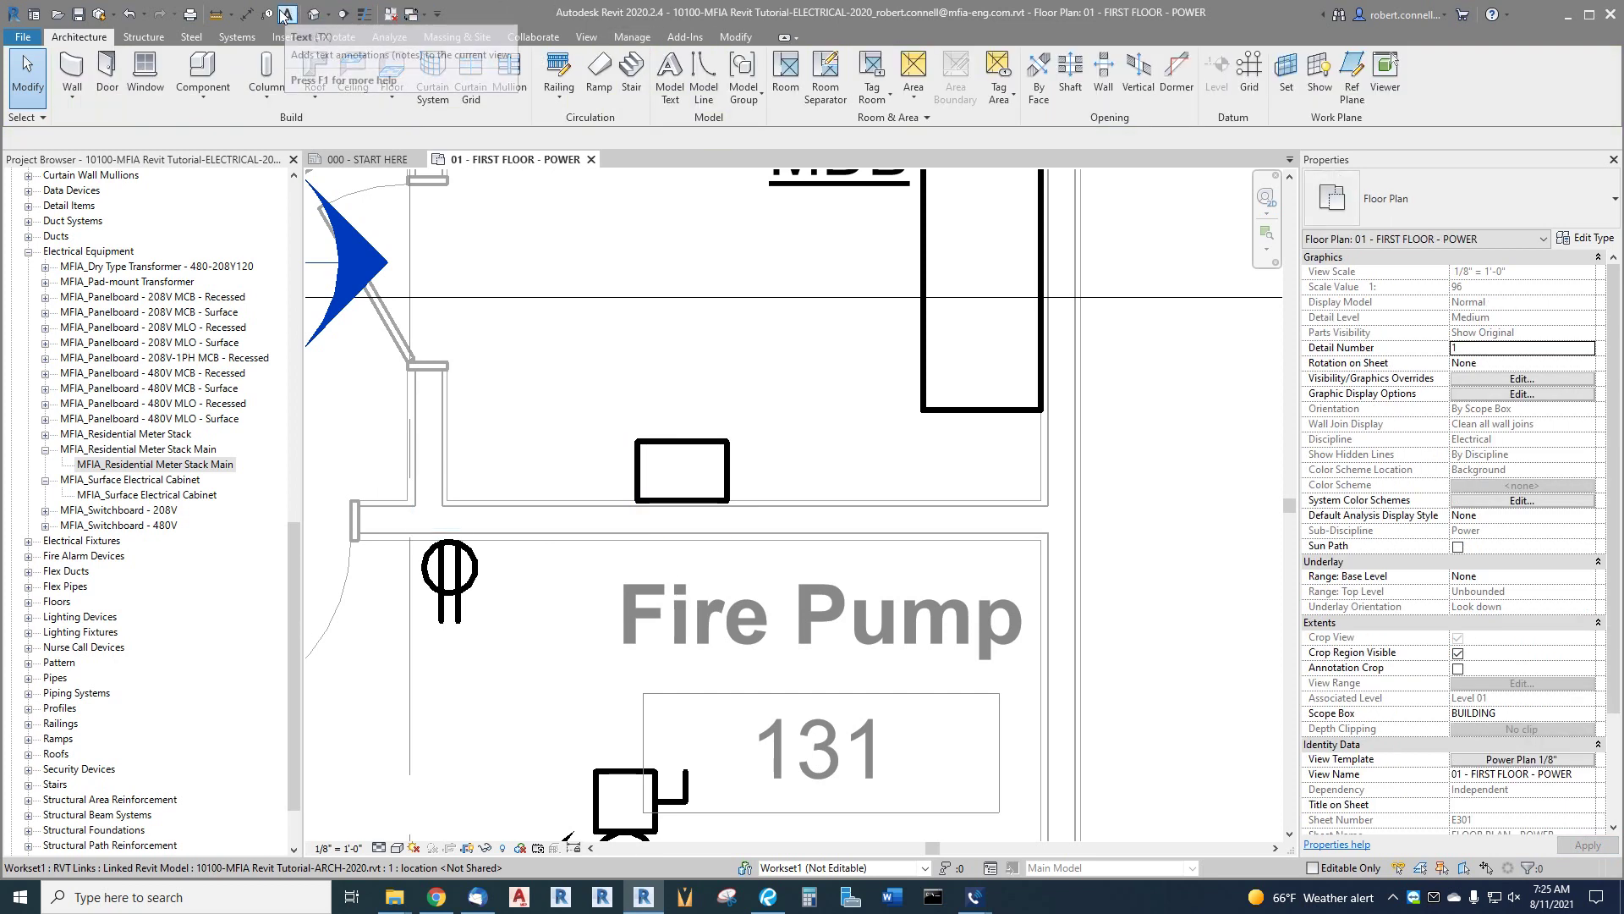
Step: Tag the meter stack by category without a leader and move the MC1 tag above it
left_click(267, 14)
left_click(225, 139)
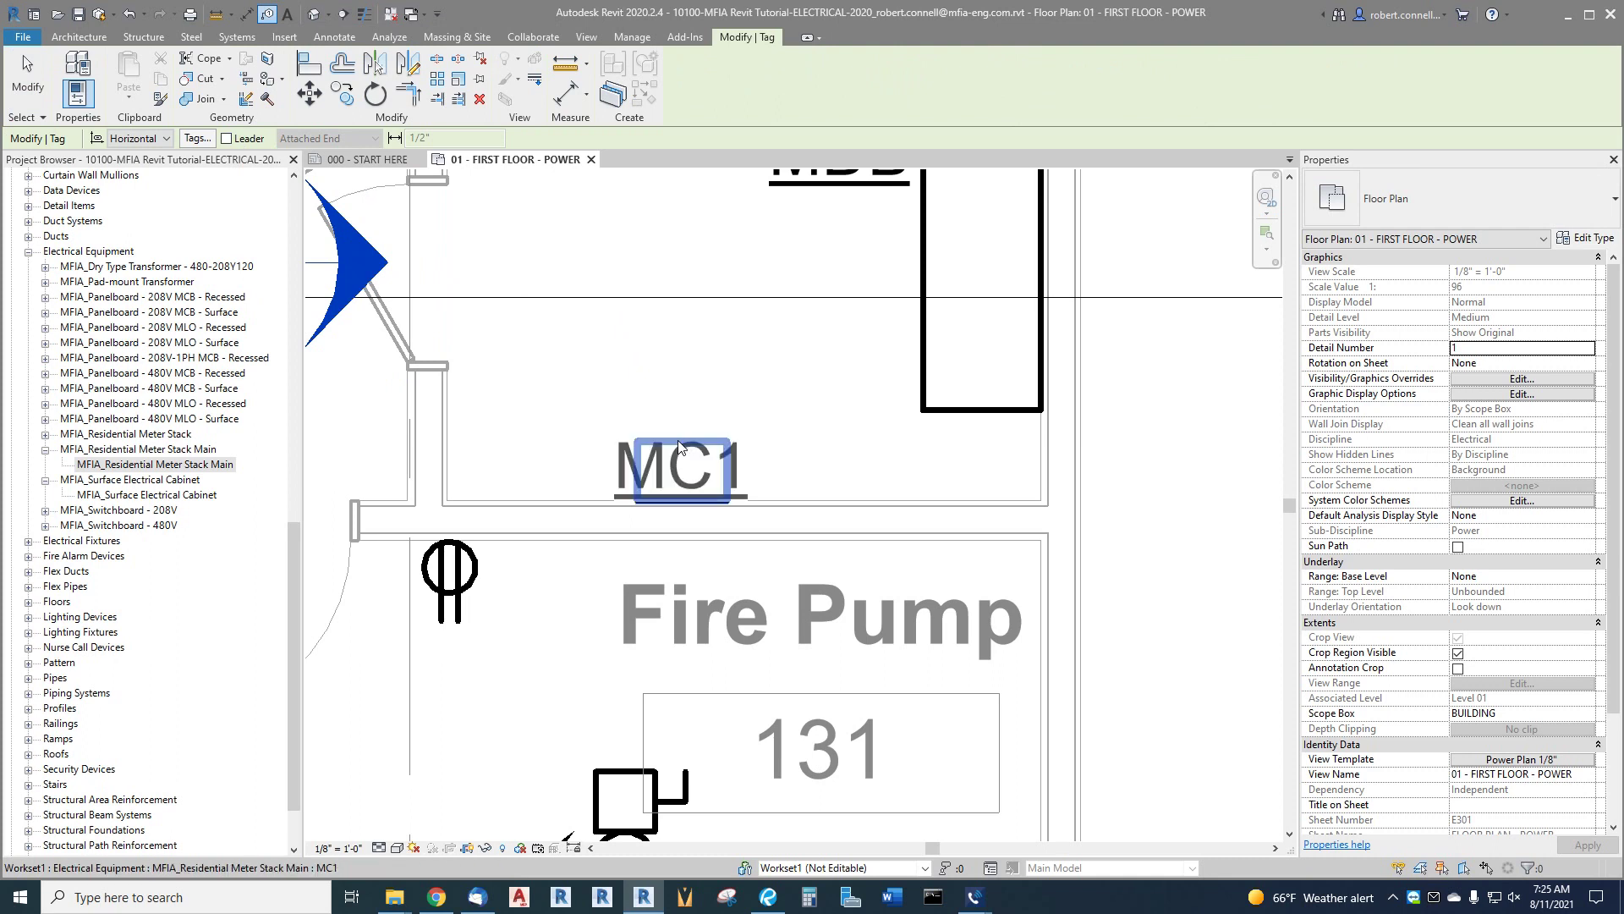
left_click(684, 506)
left_click_drag(684, 506, 734, 354)
key("Escape")
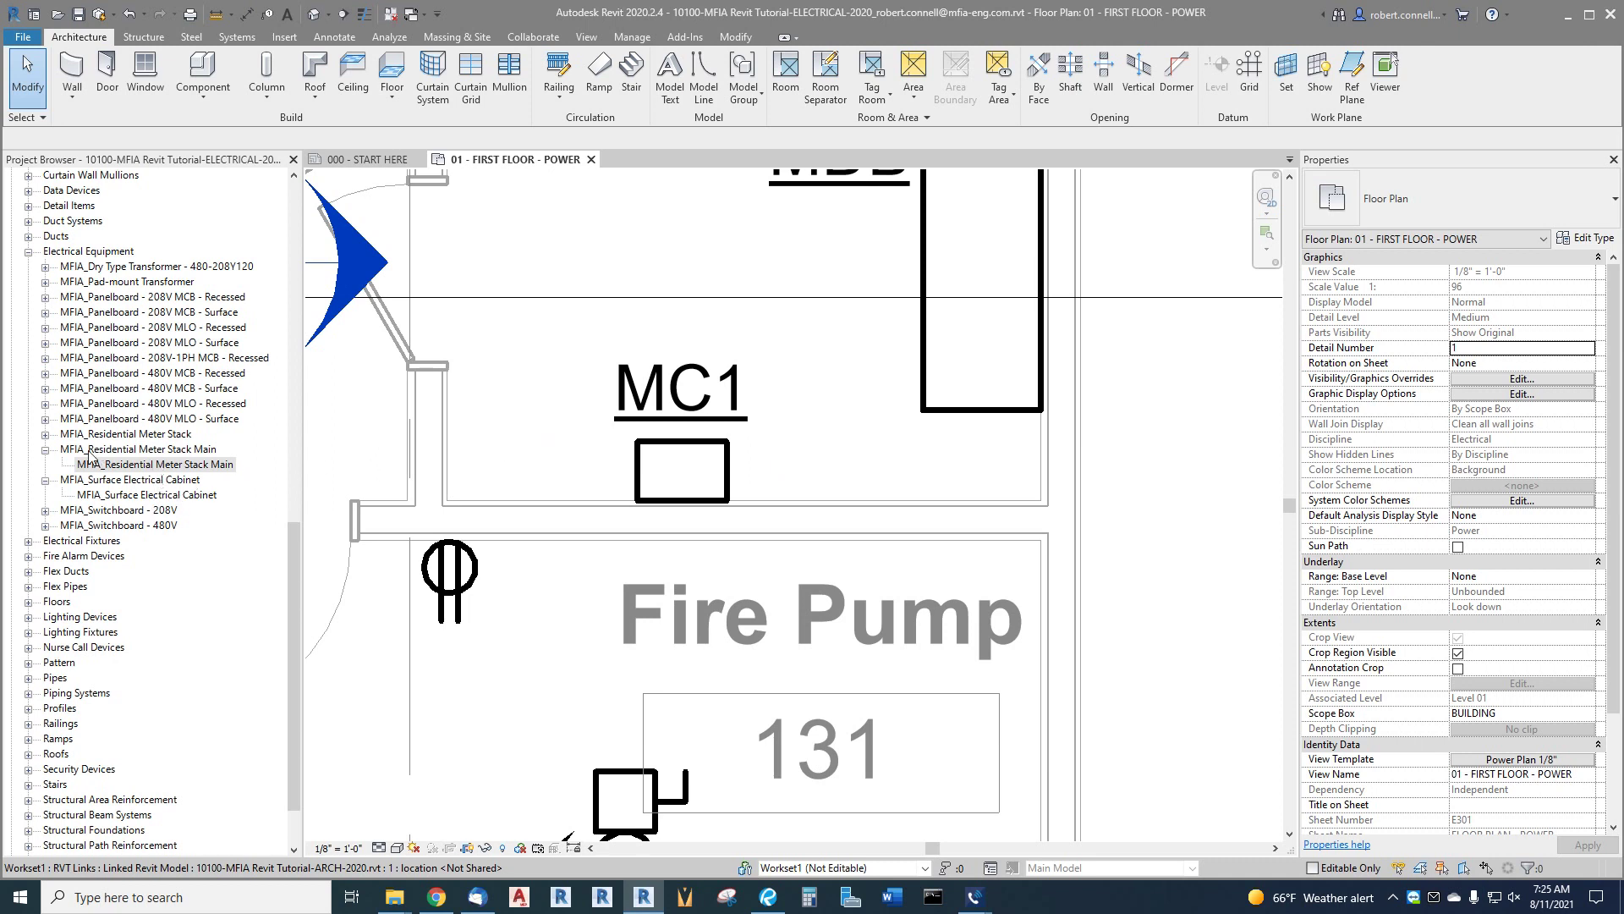
Step: Place four horizontal MFIA_Residential Meter Stack units, two on each side of MC1
left_click(46, 434)
left_click_drag(131, 450, 626, 464)
key("space")
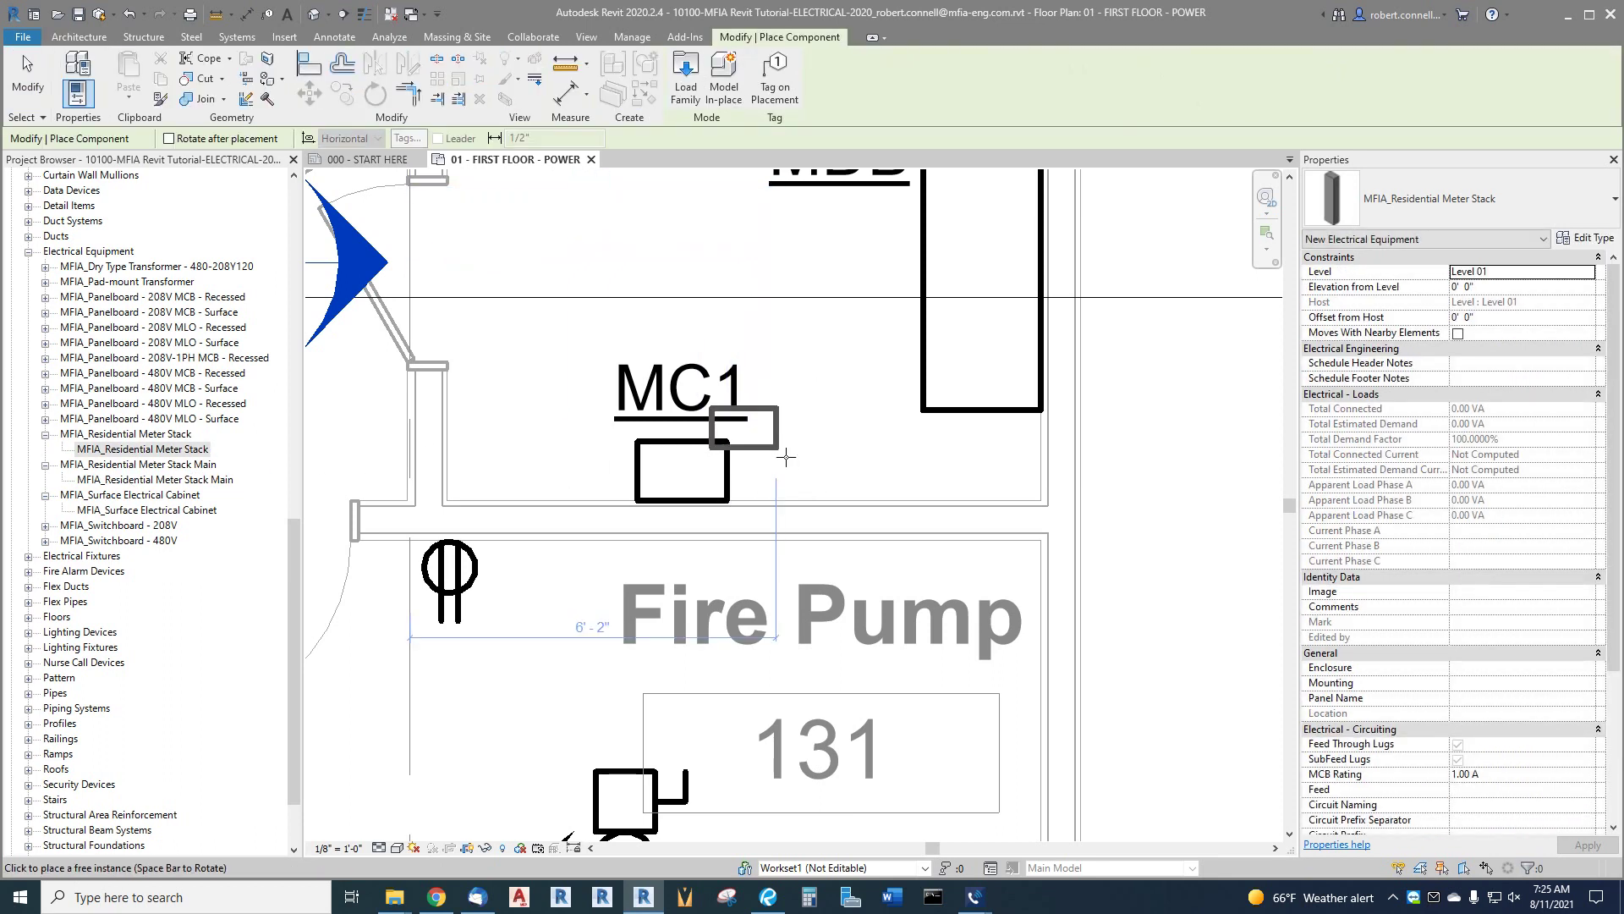
scroll(786, 467, "up", 2)
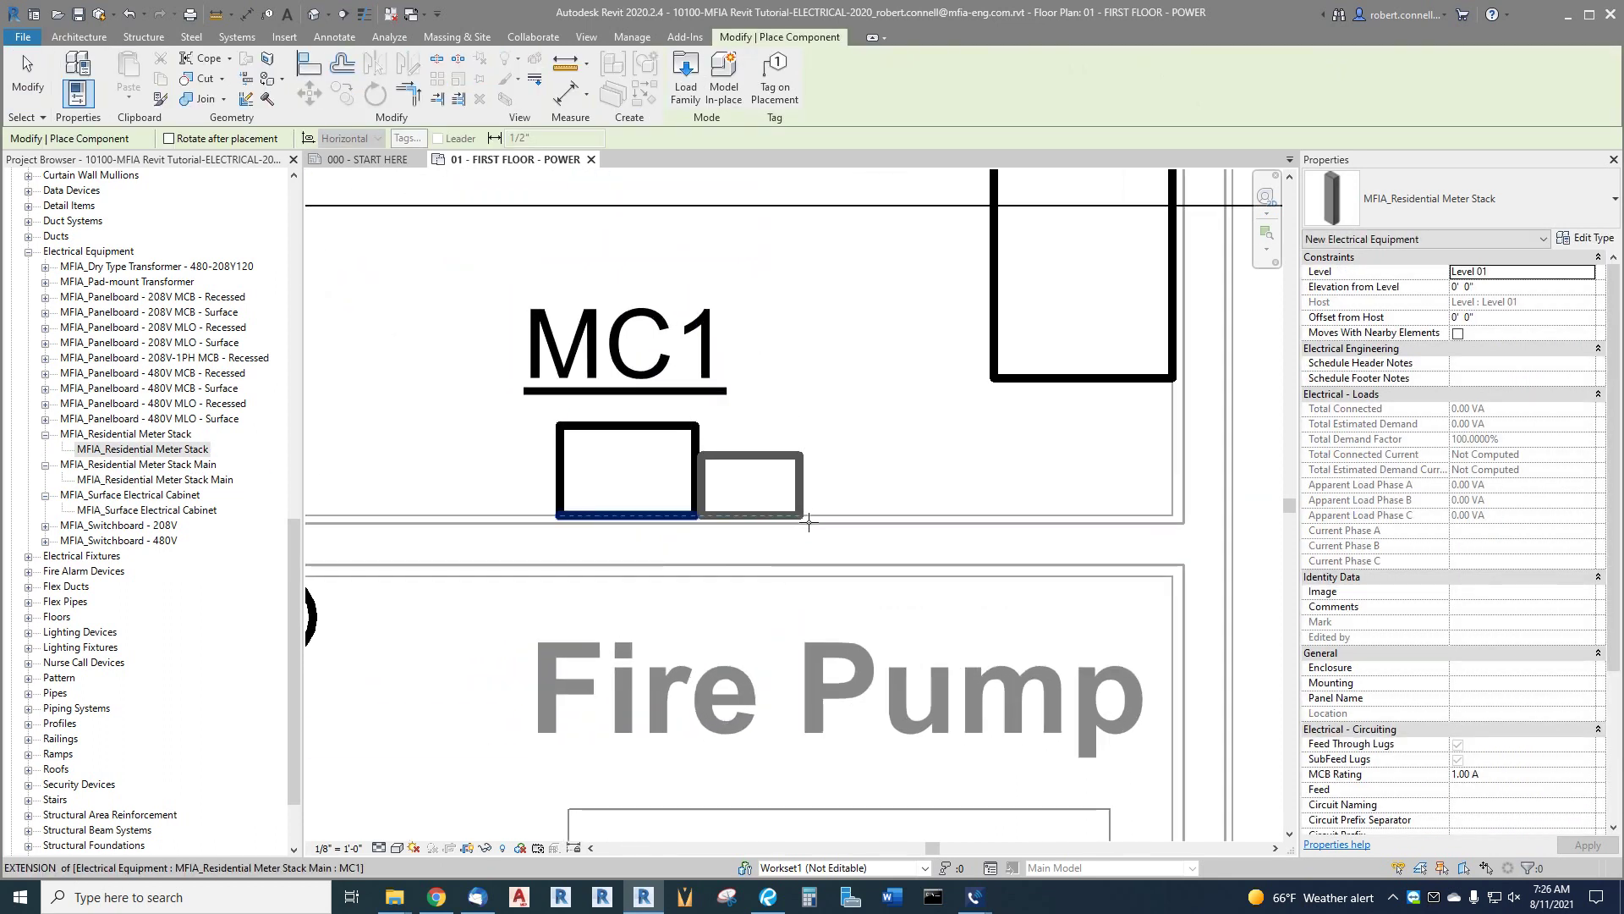
left_click(804, 521)
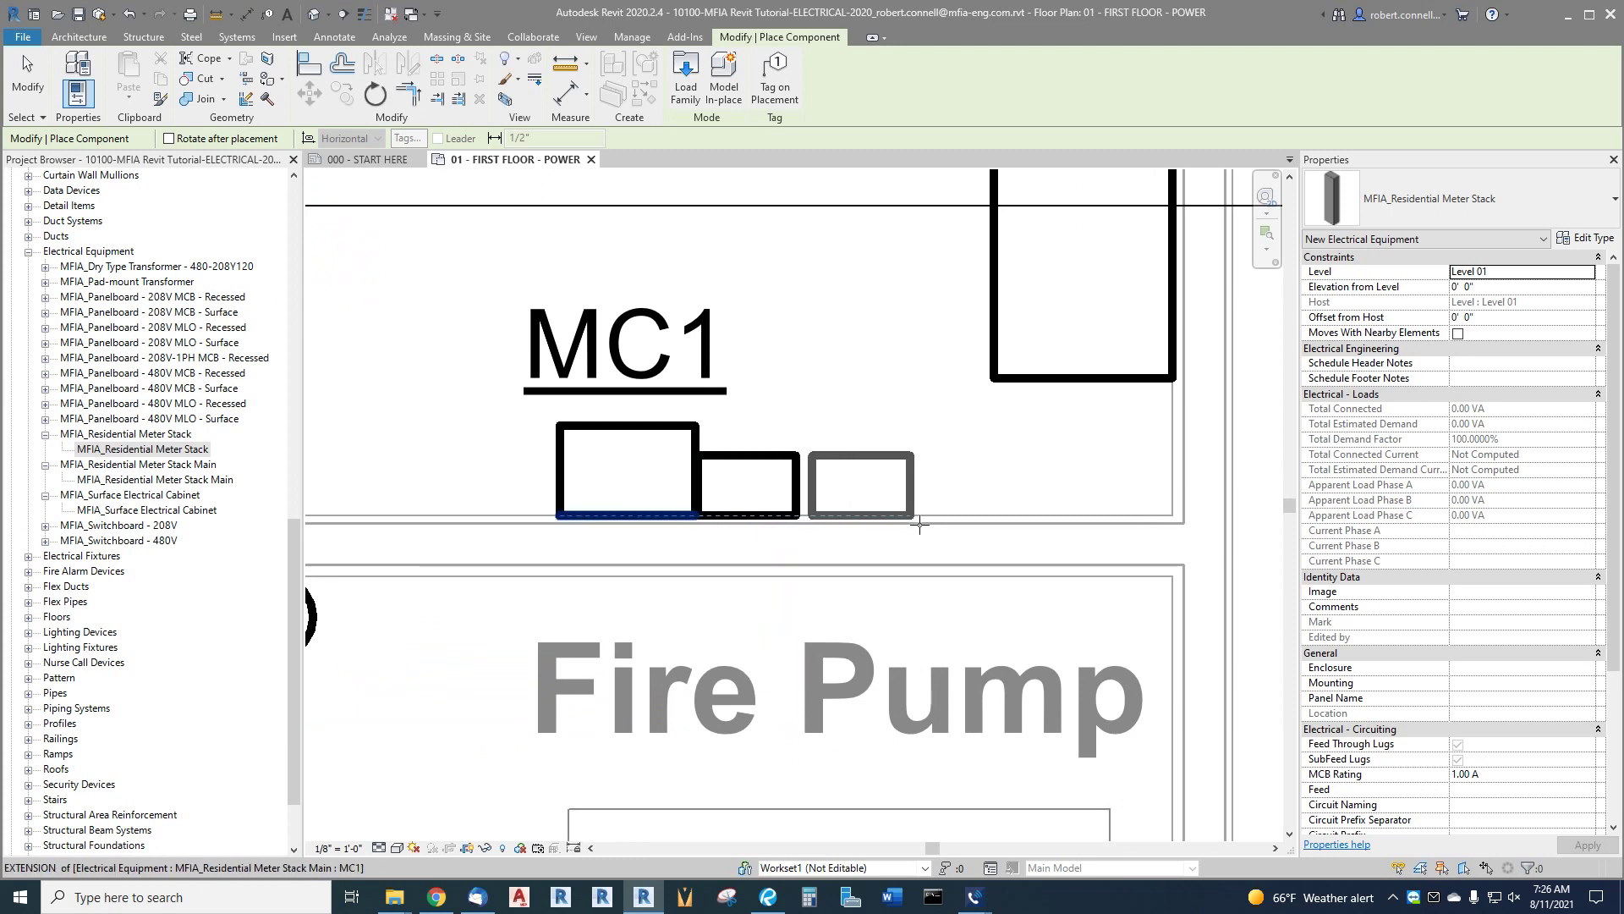
left_click(908, 525)
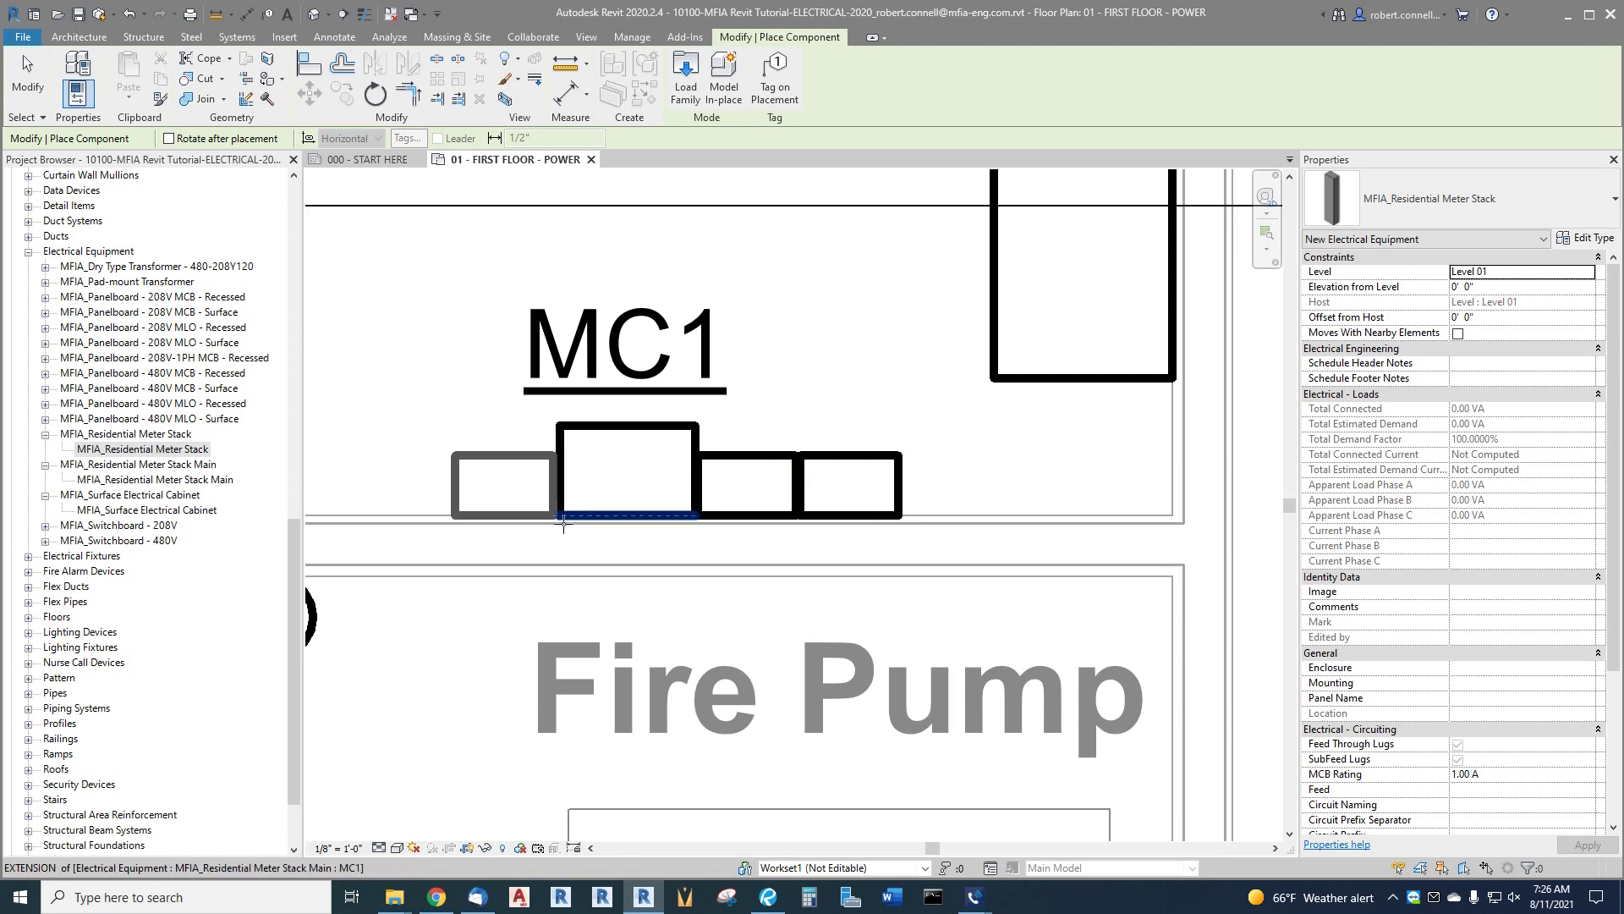
left_click(560, 525)
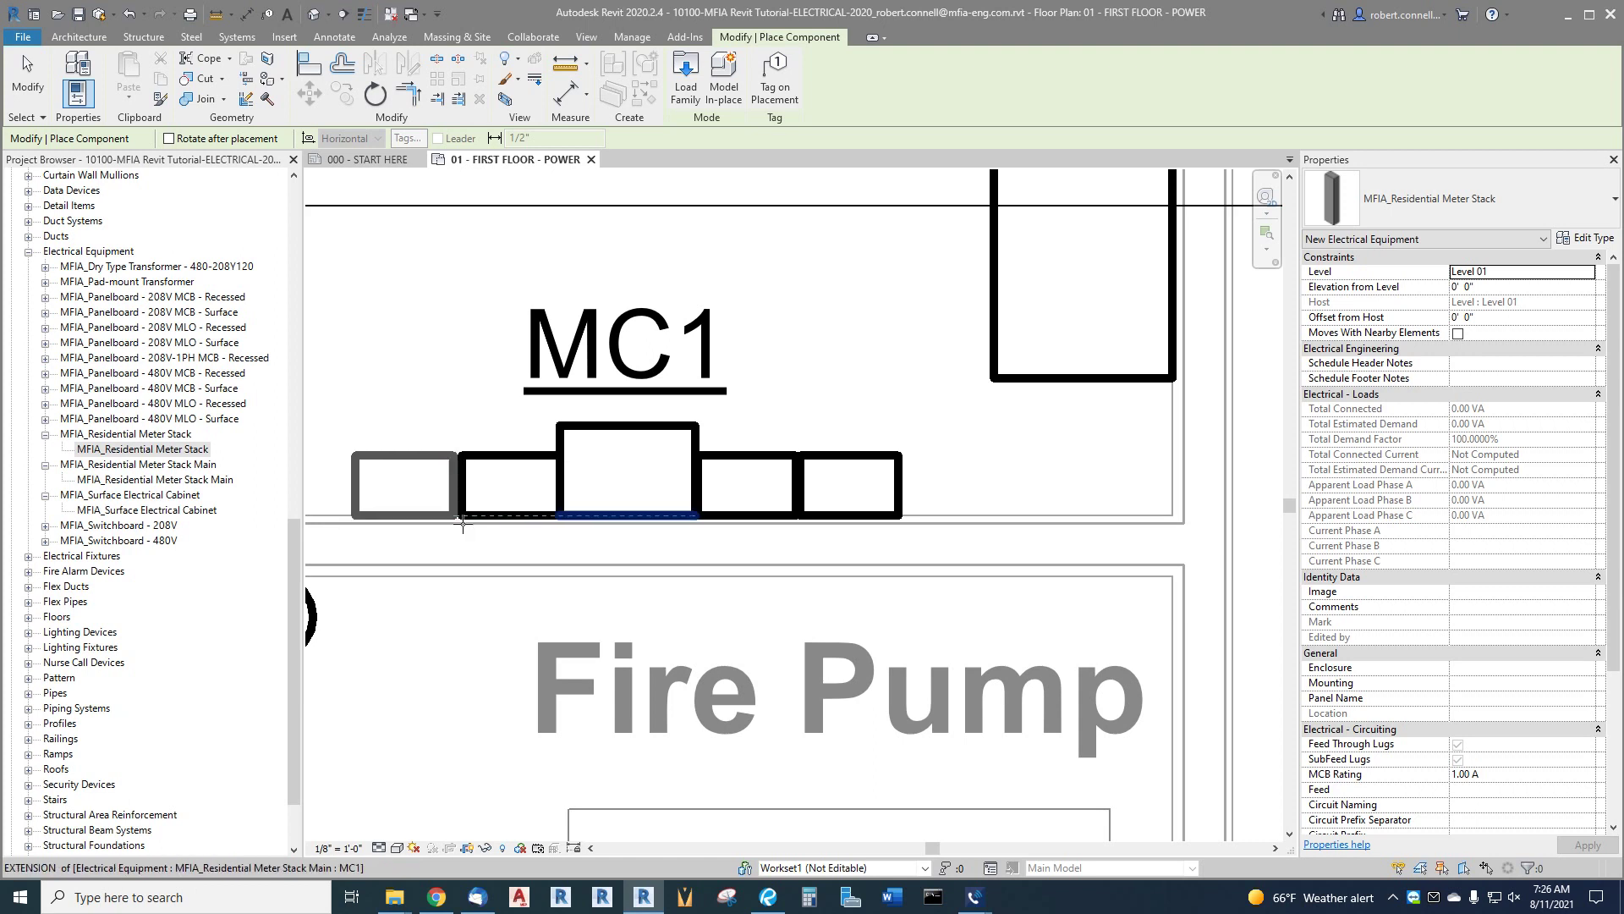
left_click(465, 521)
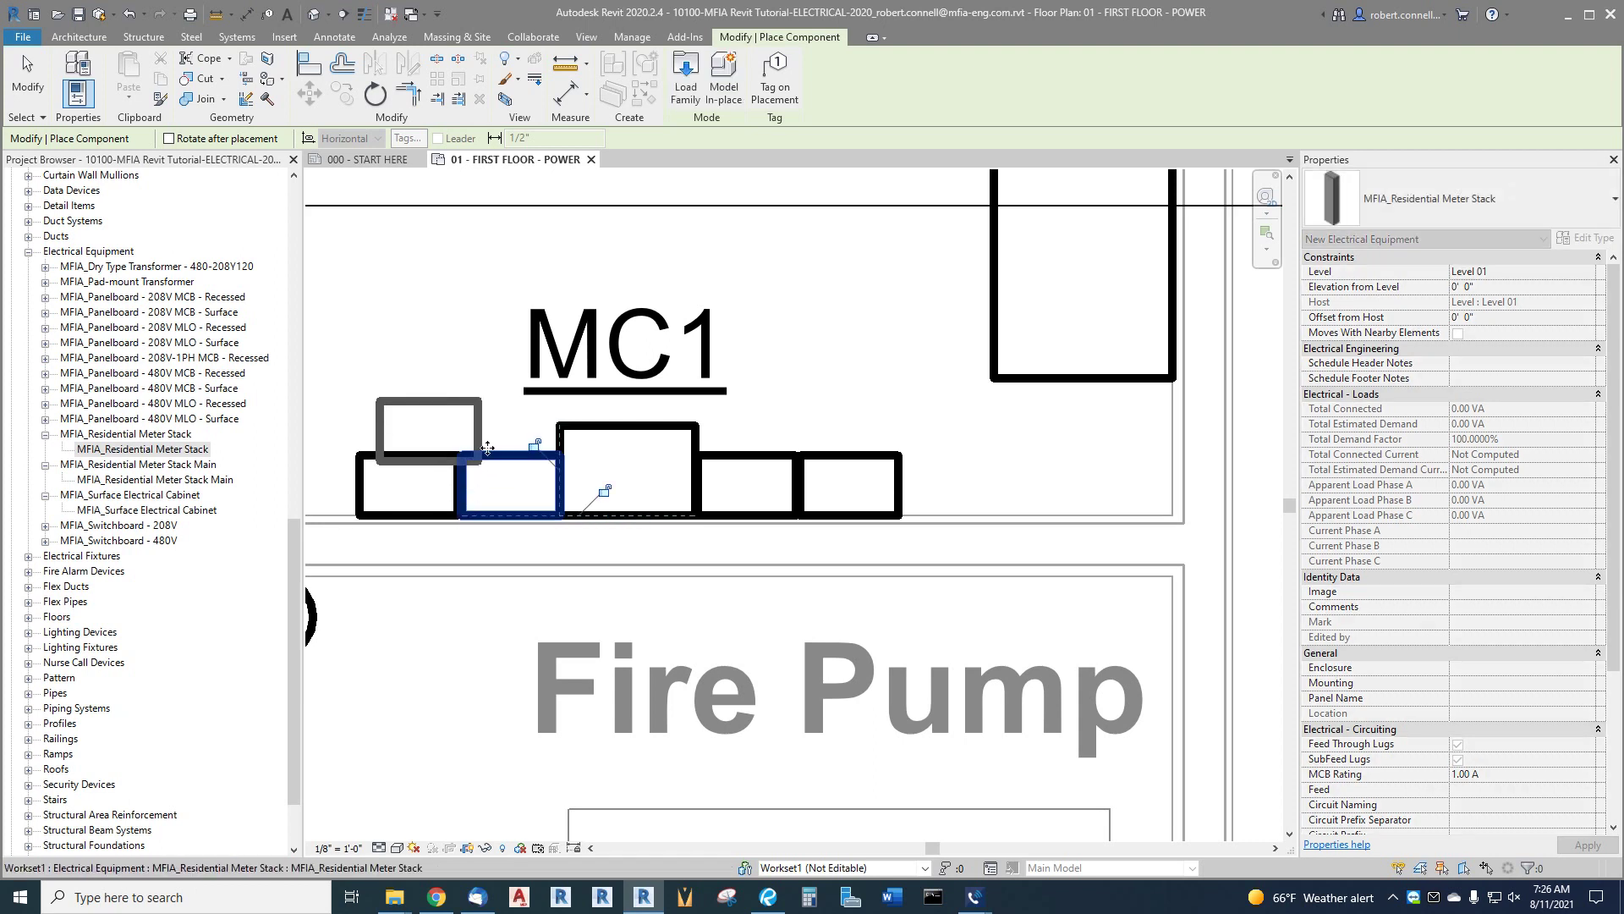
key("Escape")
Step: Use Create Similar on a meter box to add another meter stack at the row's left end
scroll(602, 542, "down", 2)
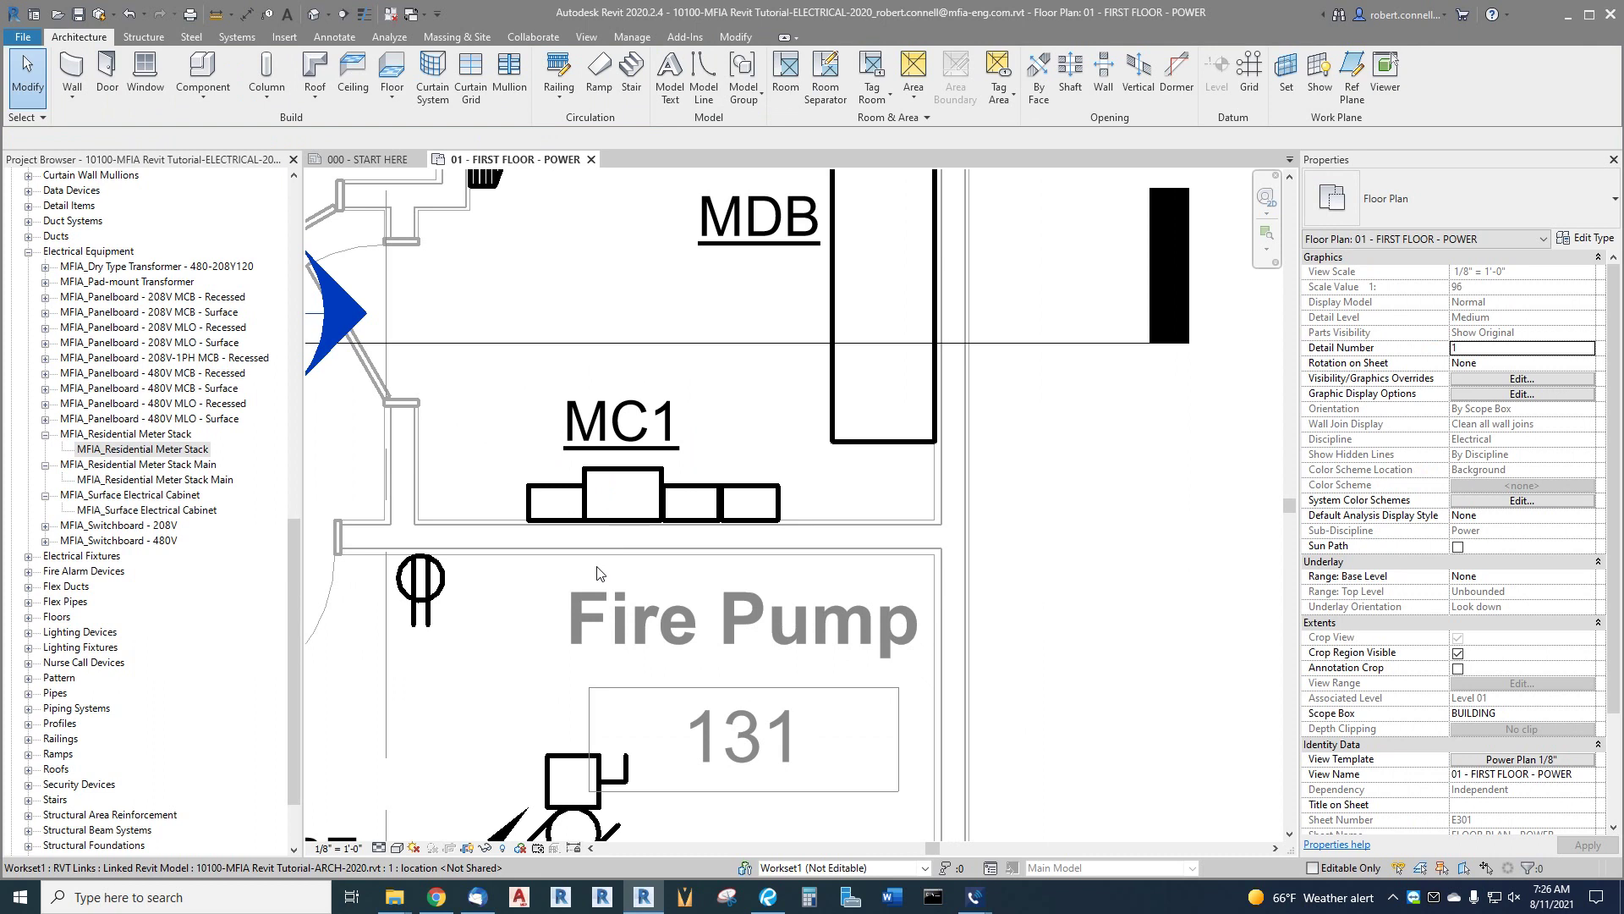
scroll(525, 472, "up", 3)
scroll(526, 472, "up", 2)
left_click(521, 436)
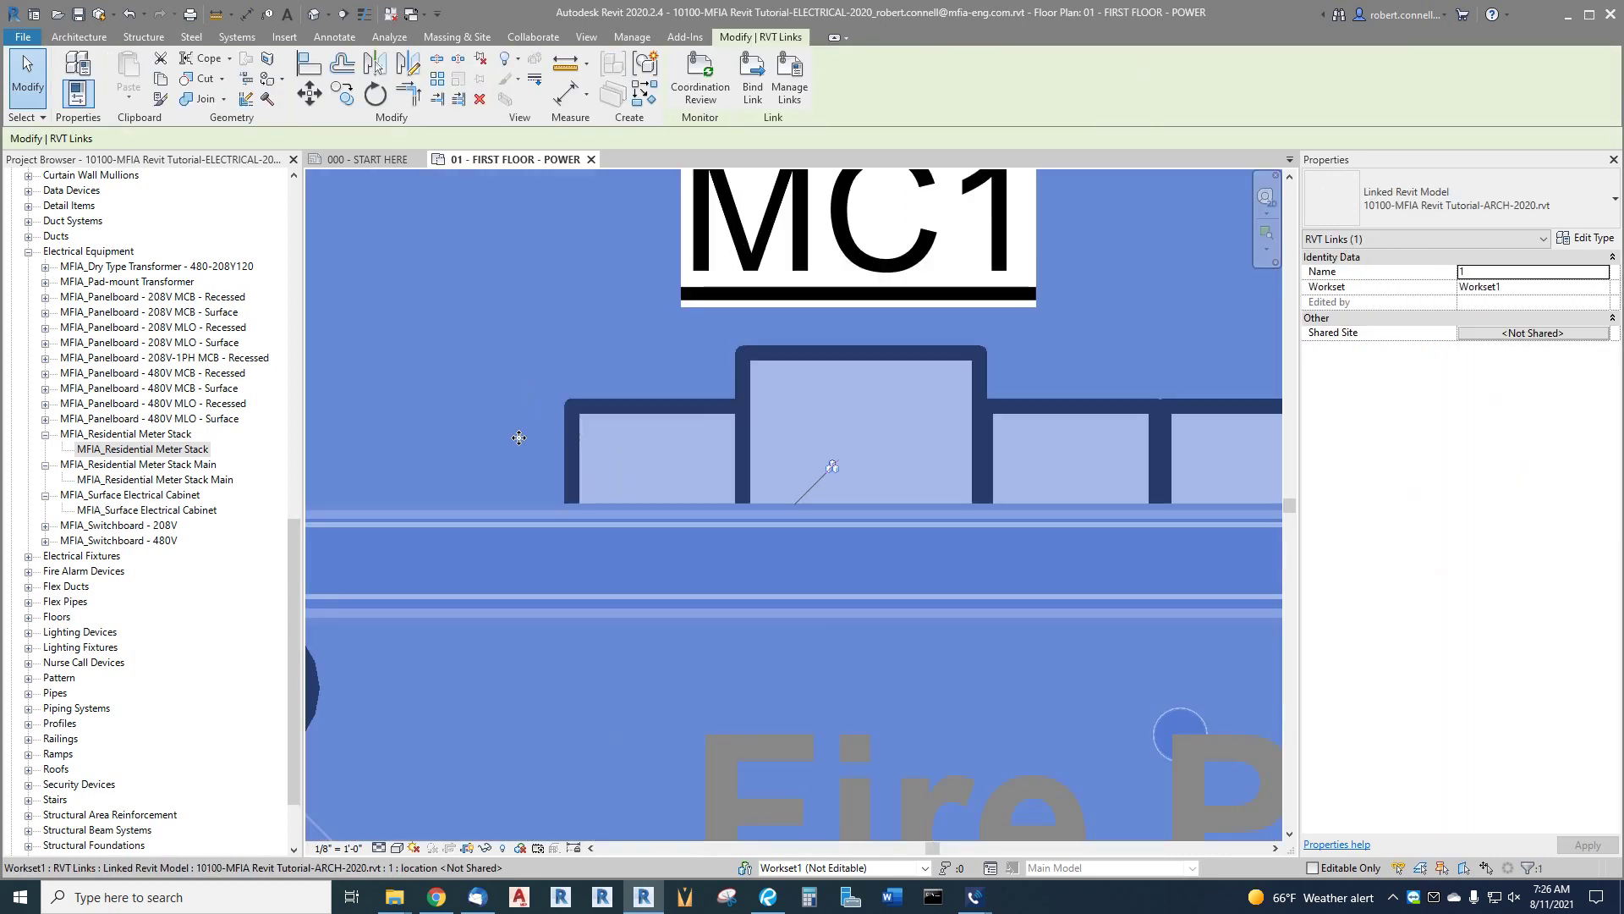
key("Escape")
right_click(623, 411)
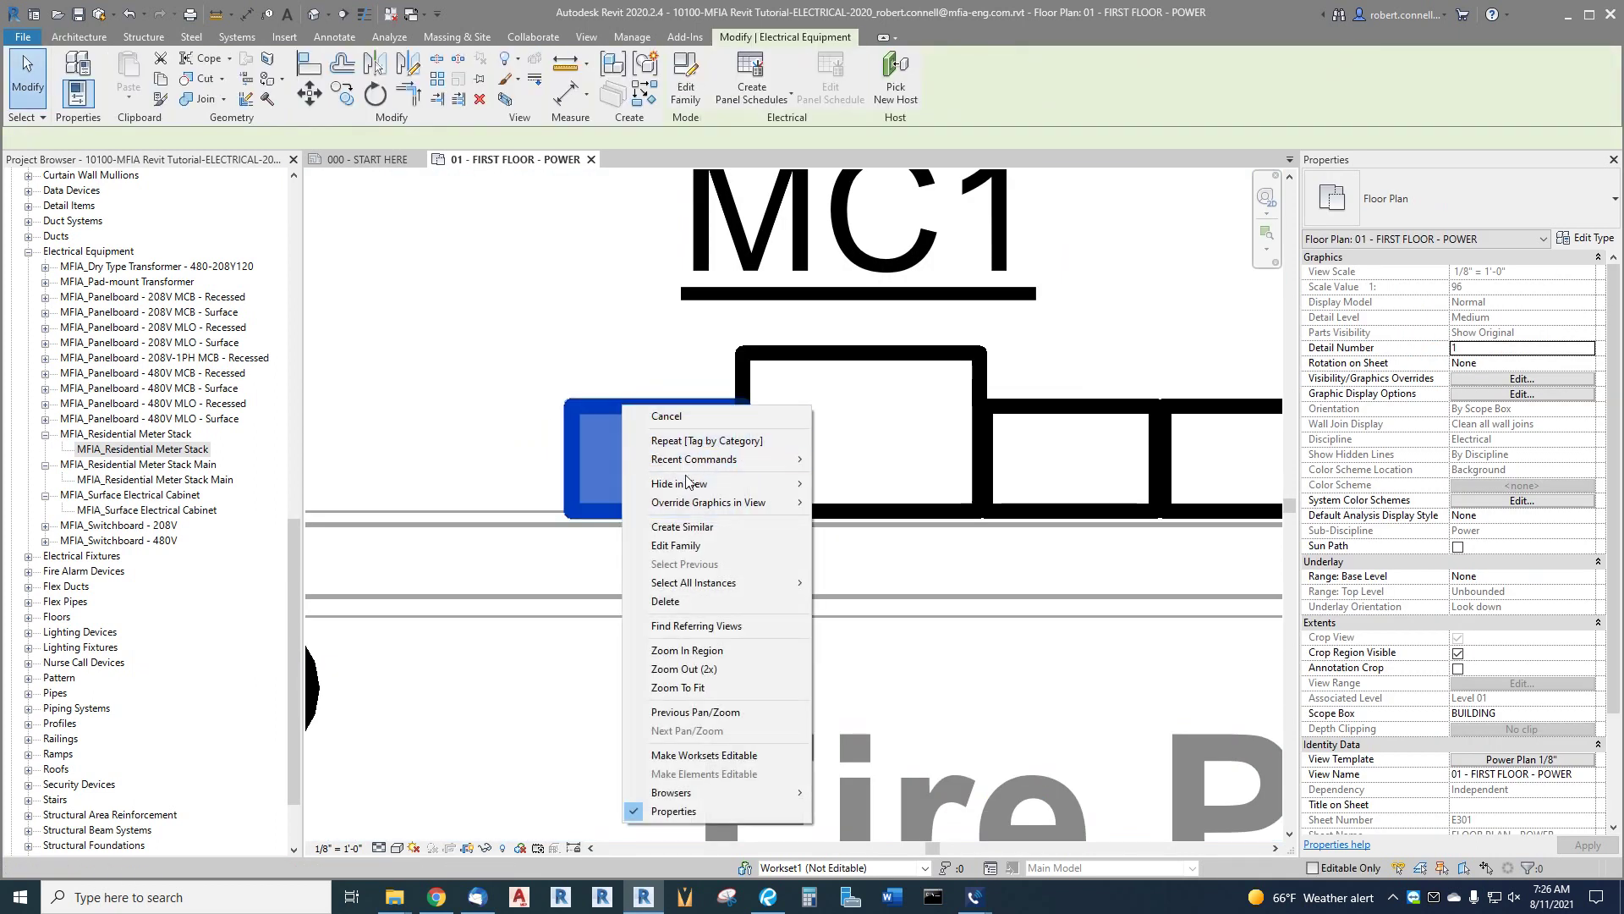
left_click(677, 528)
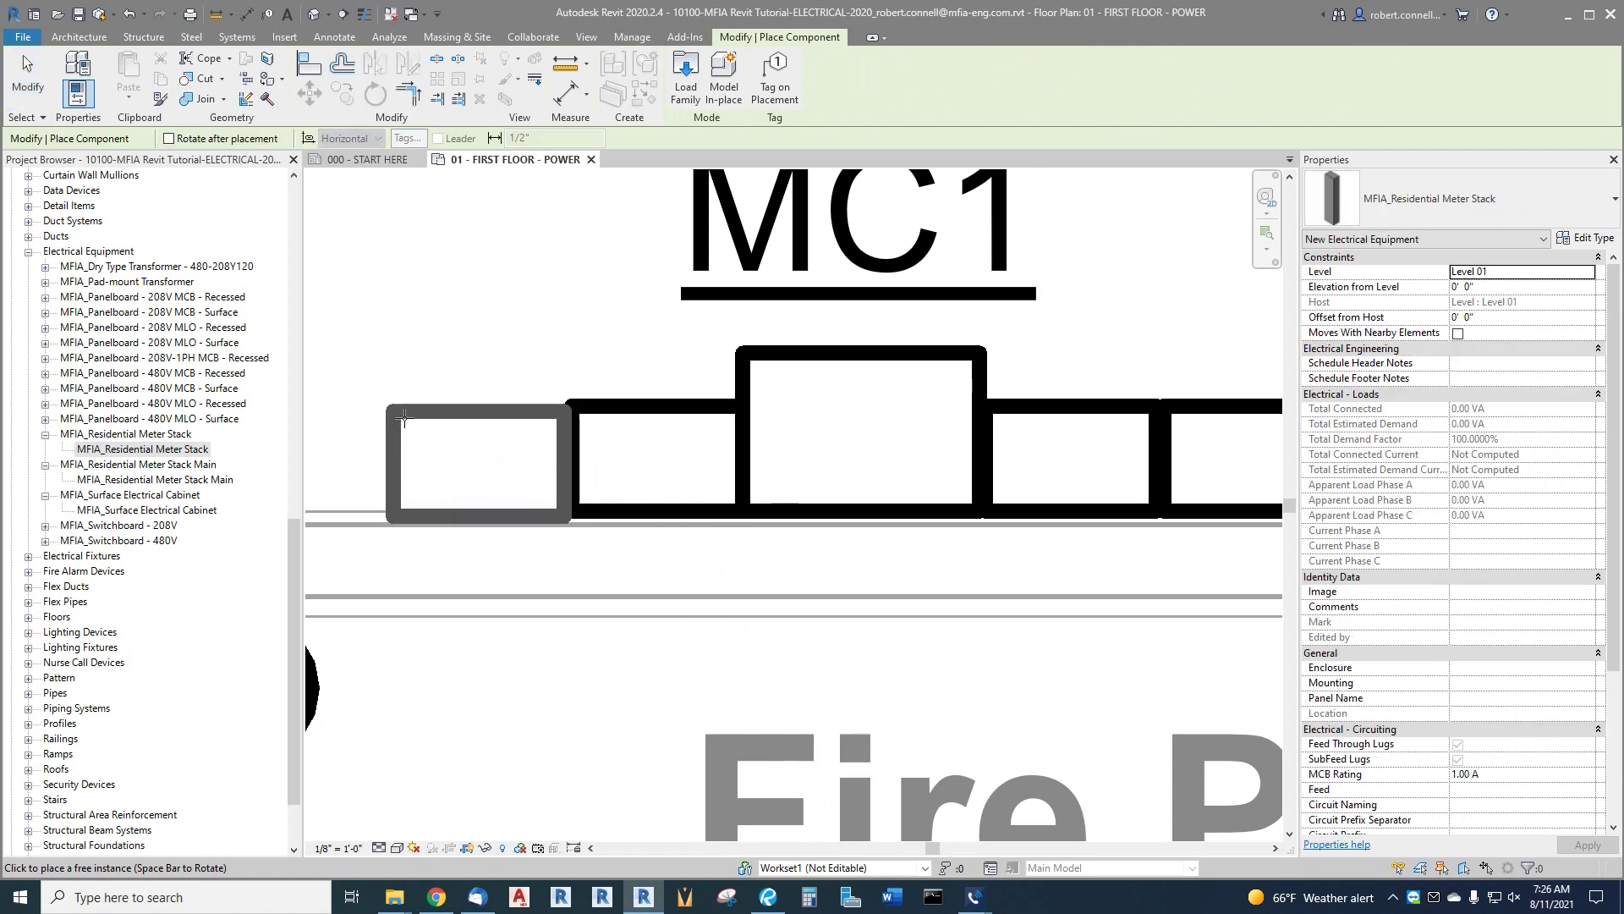
key("Escape")
right_click(628, 408)
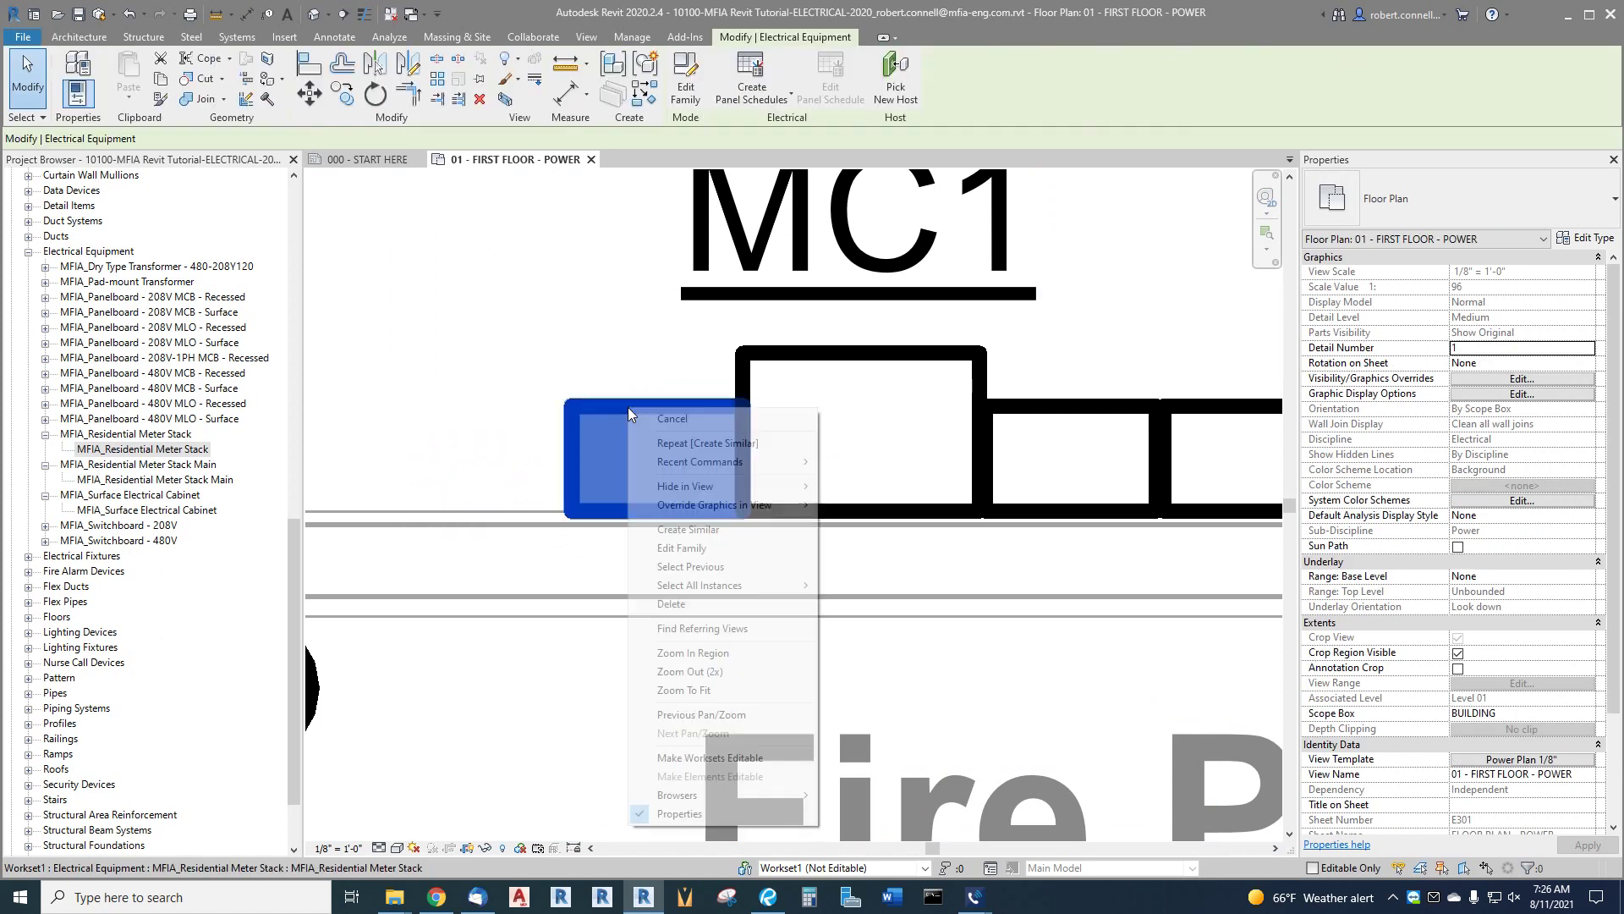
left_click(671, 531)
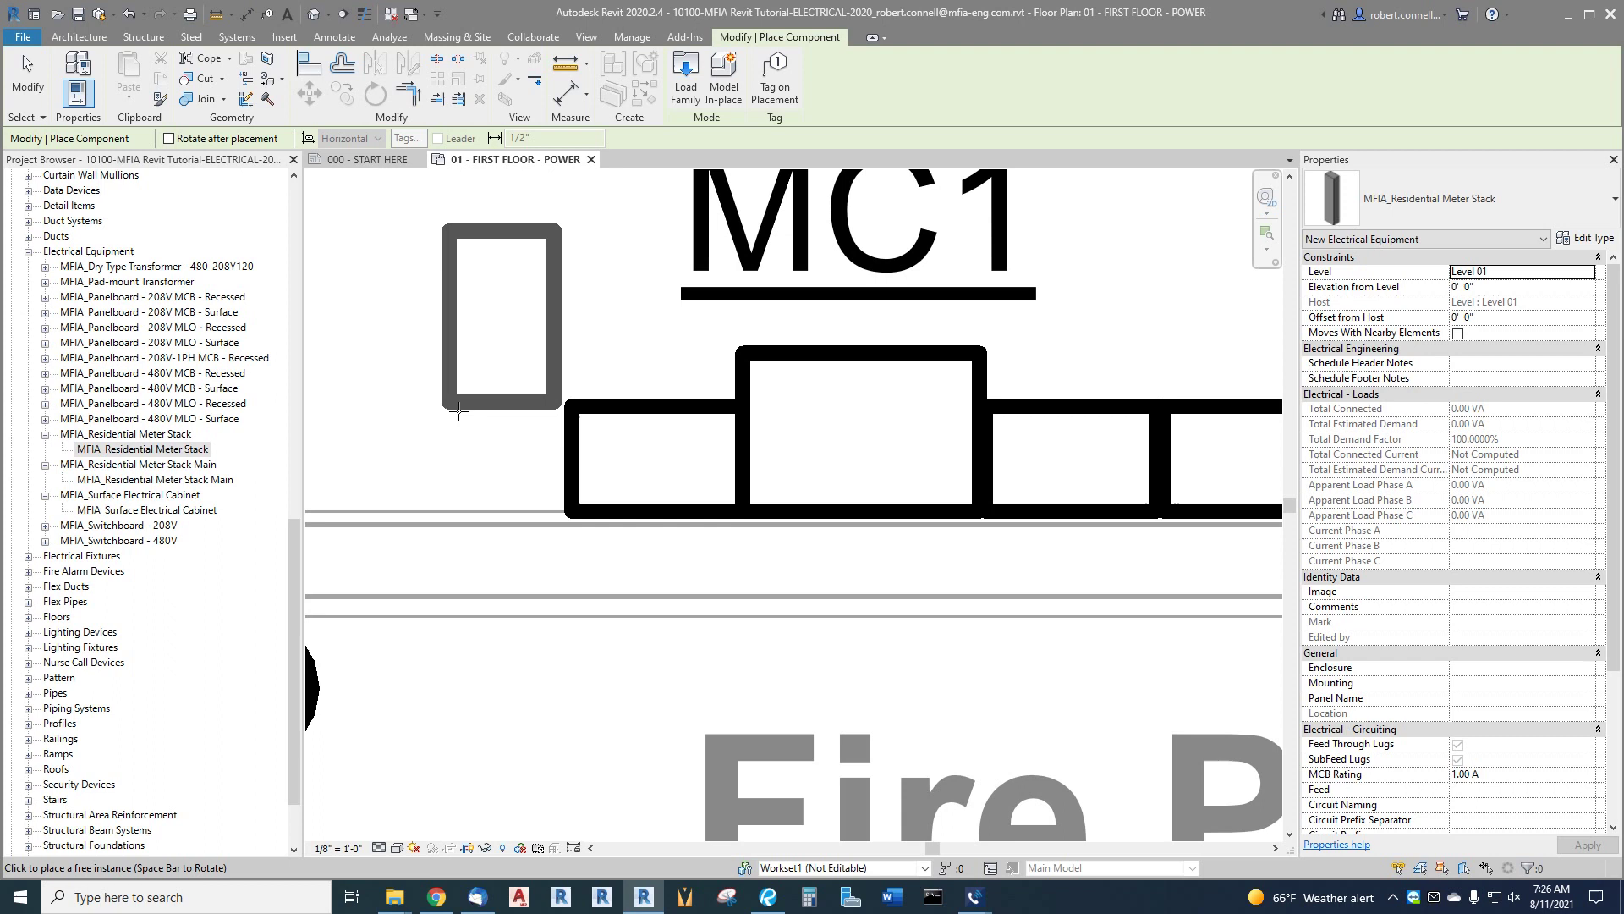
left_click(569, 518)
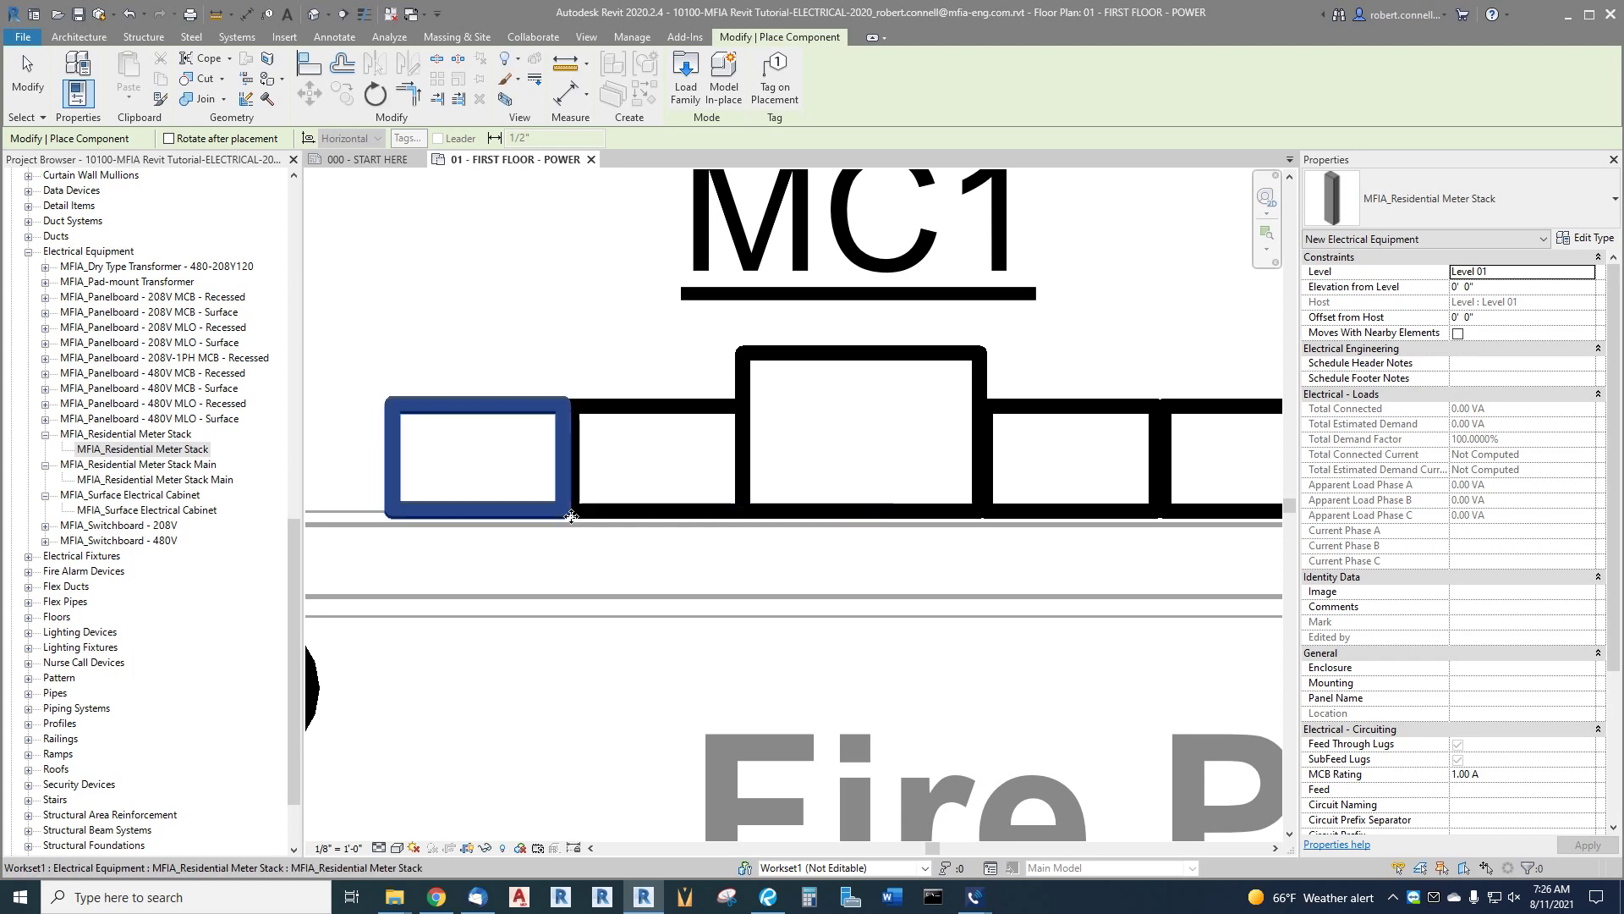
key("Escape")
scroll(647, 343, "down", 5)
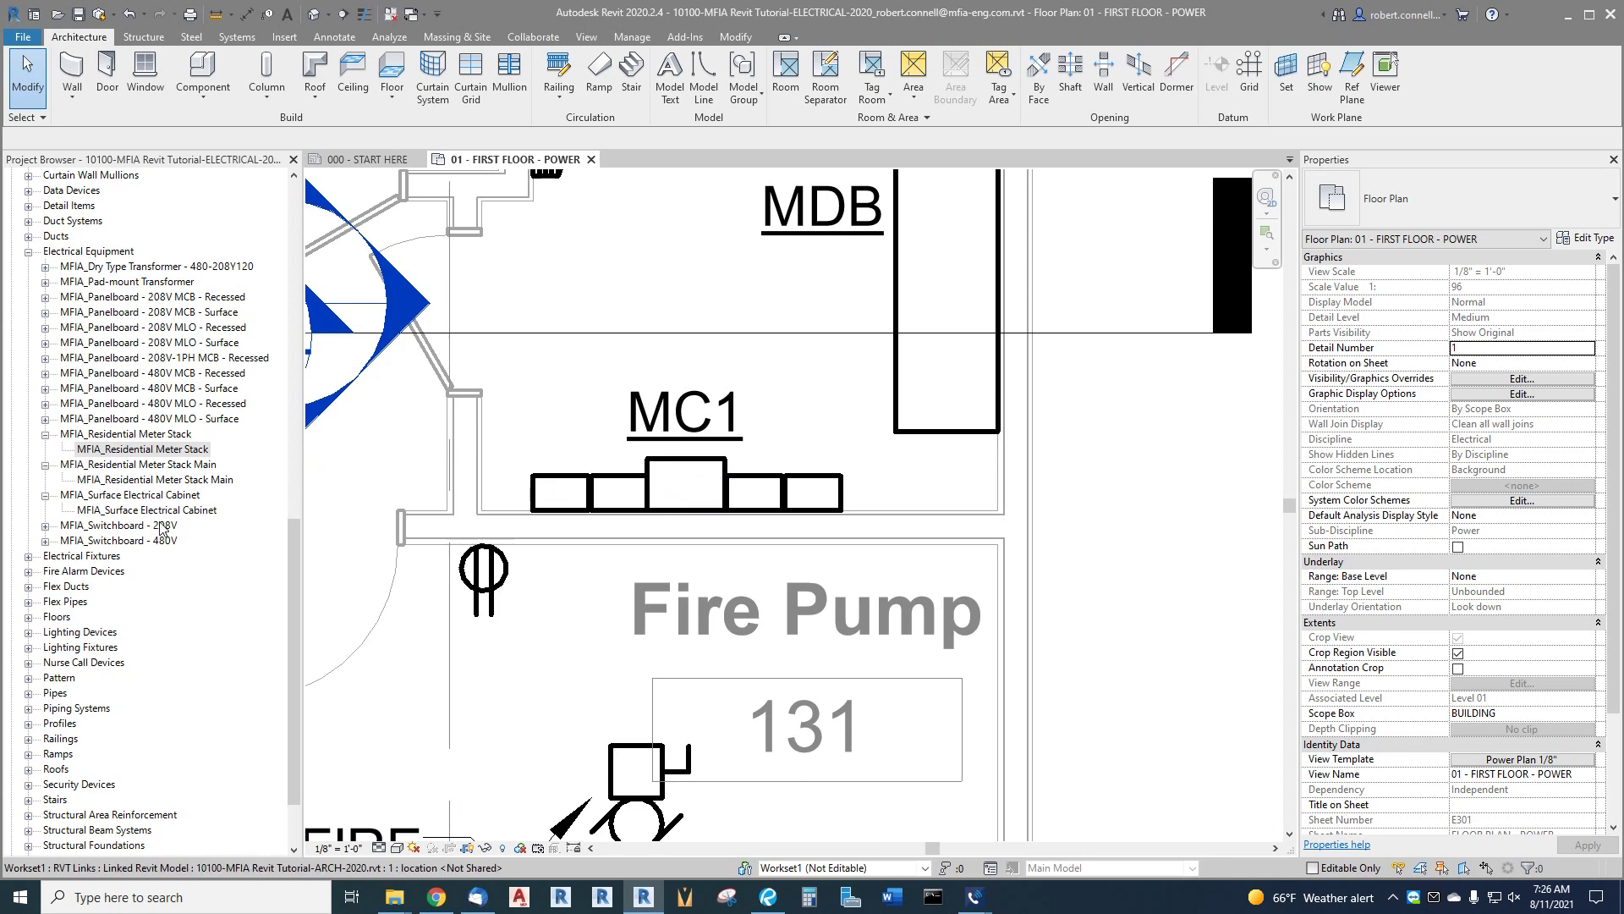
Step: Expand the MFIA_Switchboard - 208V sizes and zoom out to show Retail Space 104 beside MC1
left_click(46, 527)
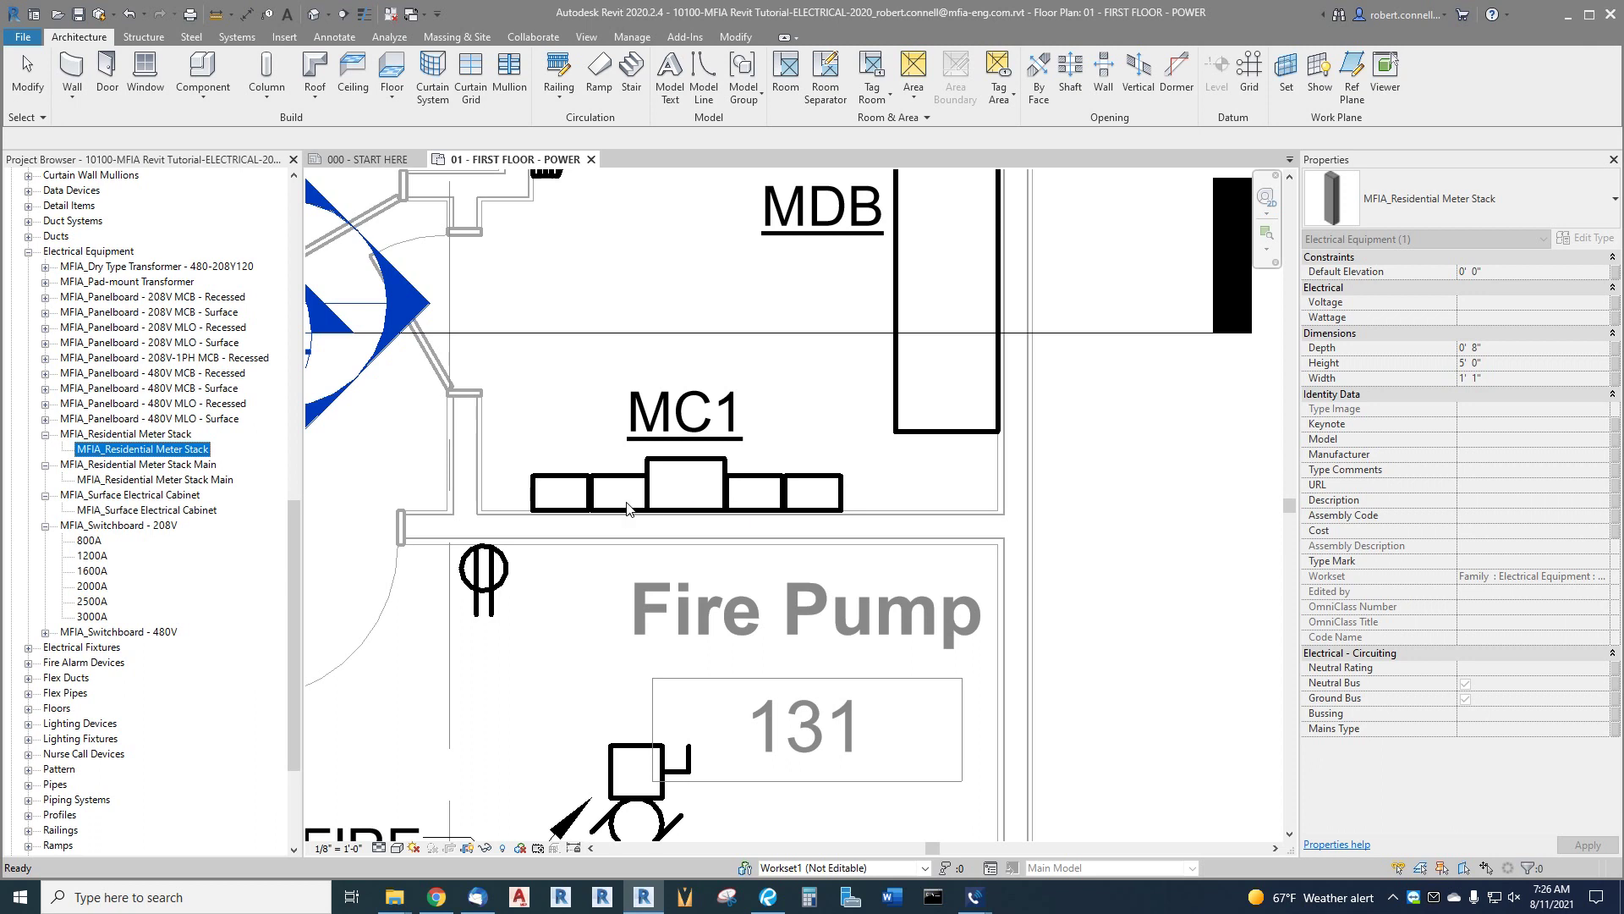
scroll(671, 520, "down", 3)
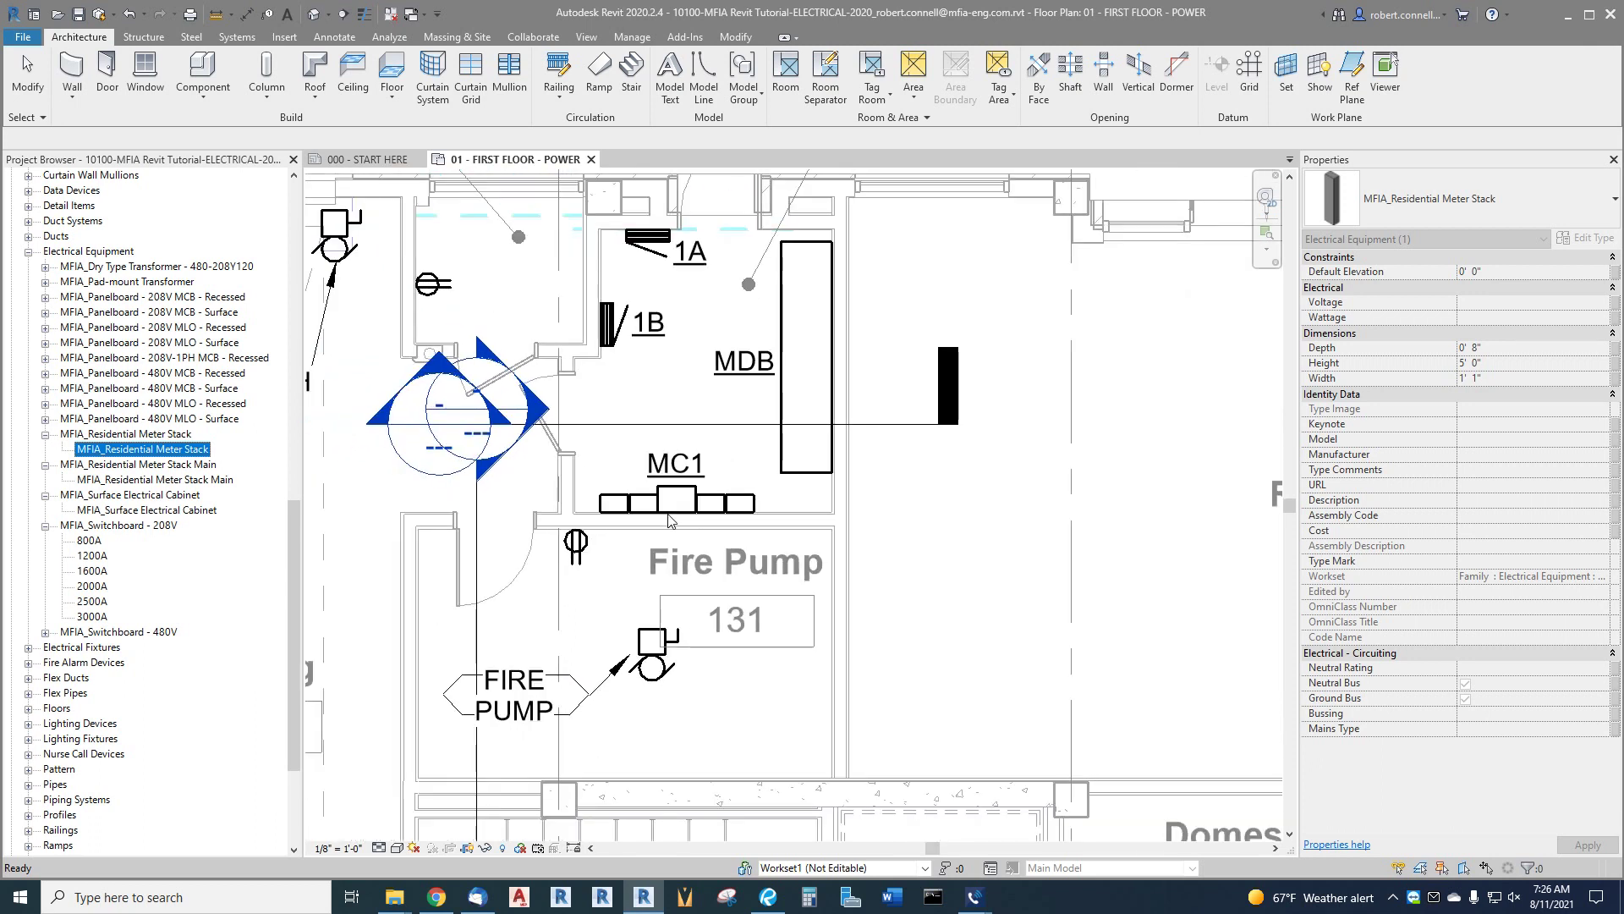
scroll(678, 499, "up", 1)
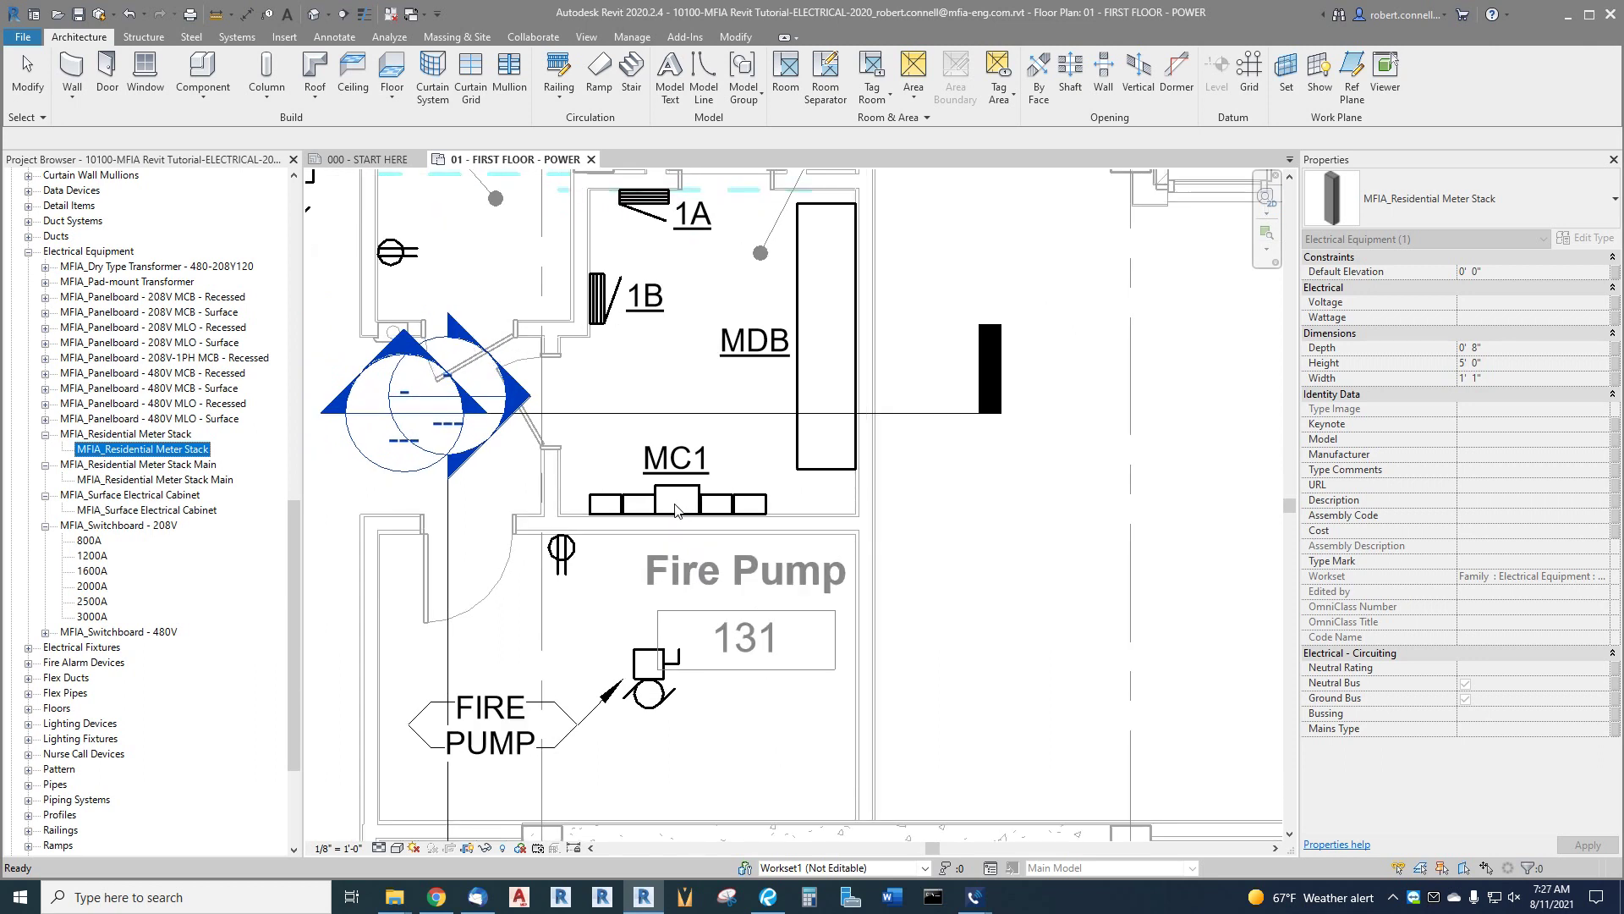
scroll(597, 483, "down", 2)
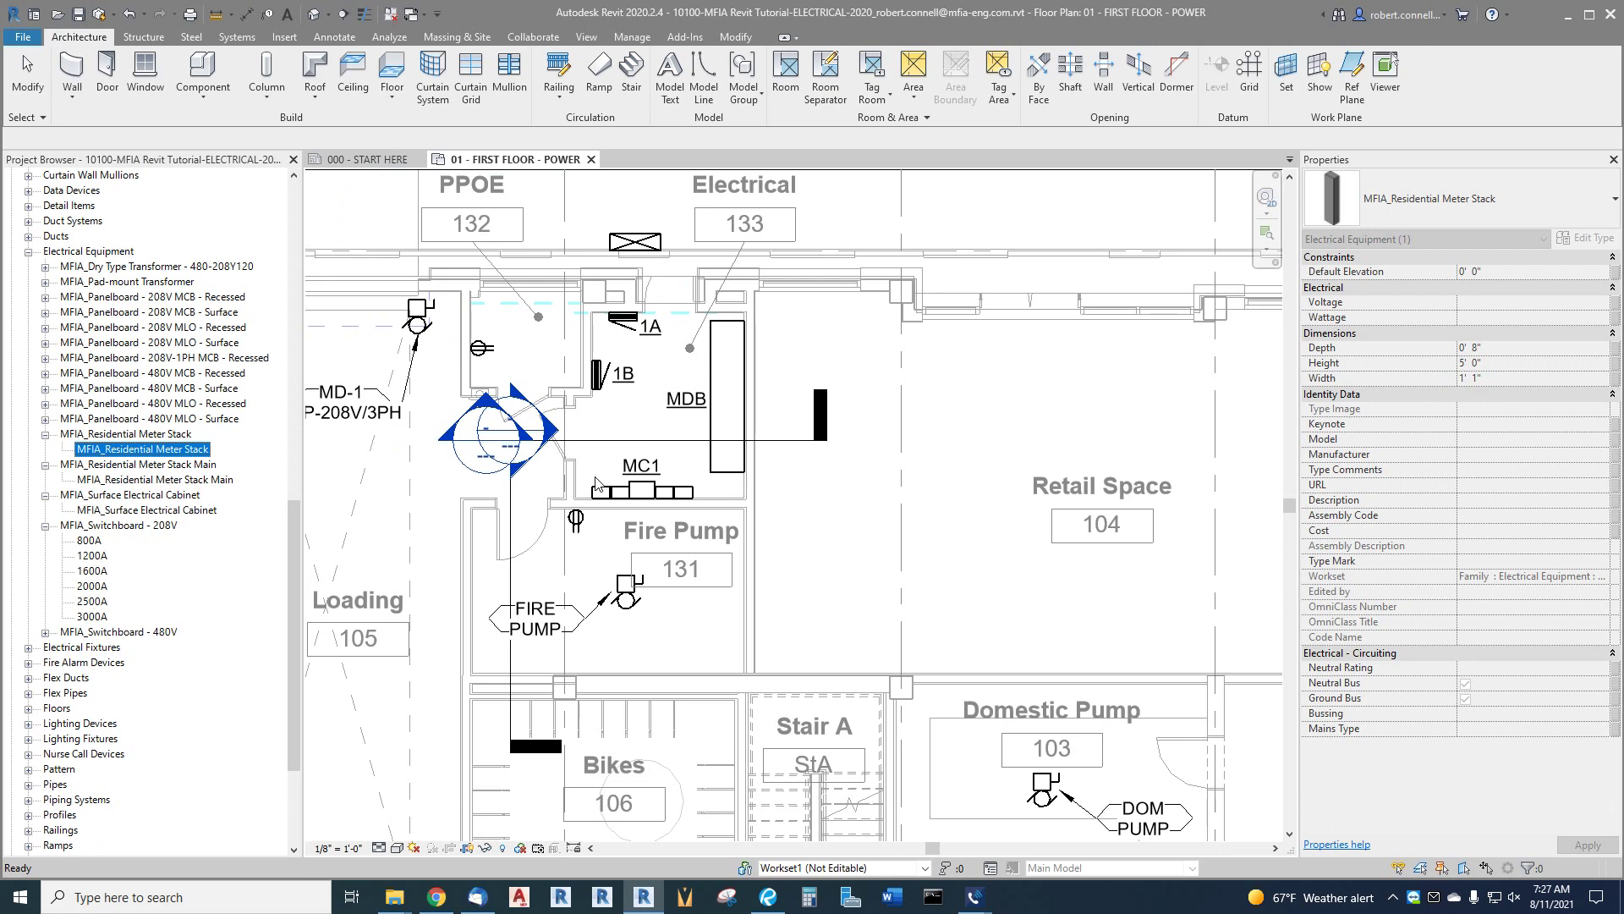
scroll(586, 472, "down", 2)
scroll(859, 508, "down", 2)
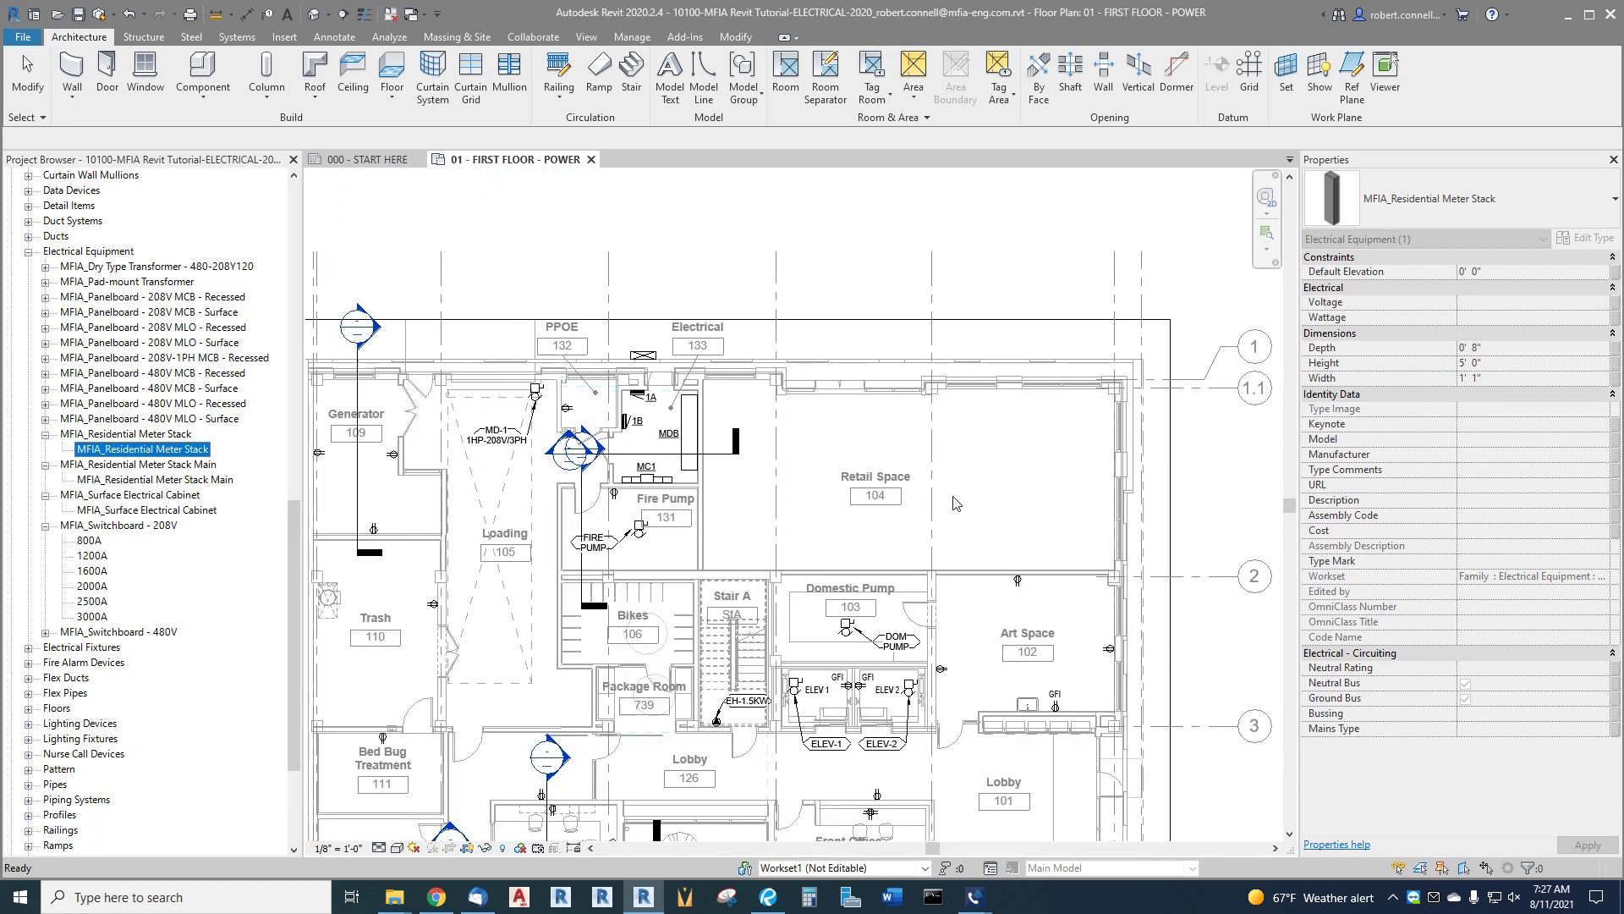
scroll(783, 508, "up", 2)
scroll(775, 529, "up", 2)
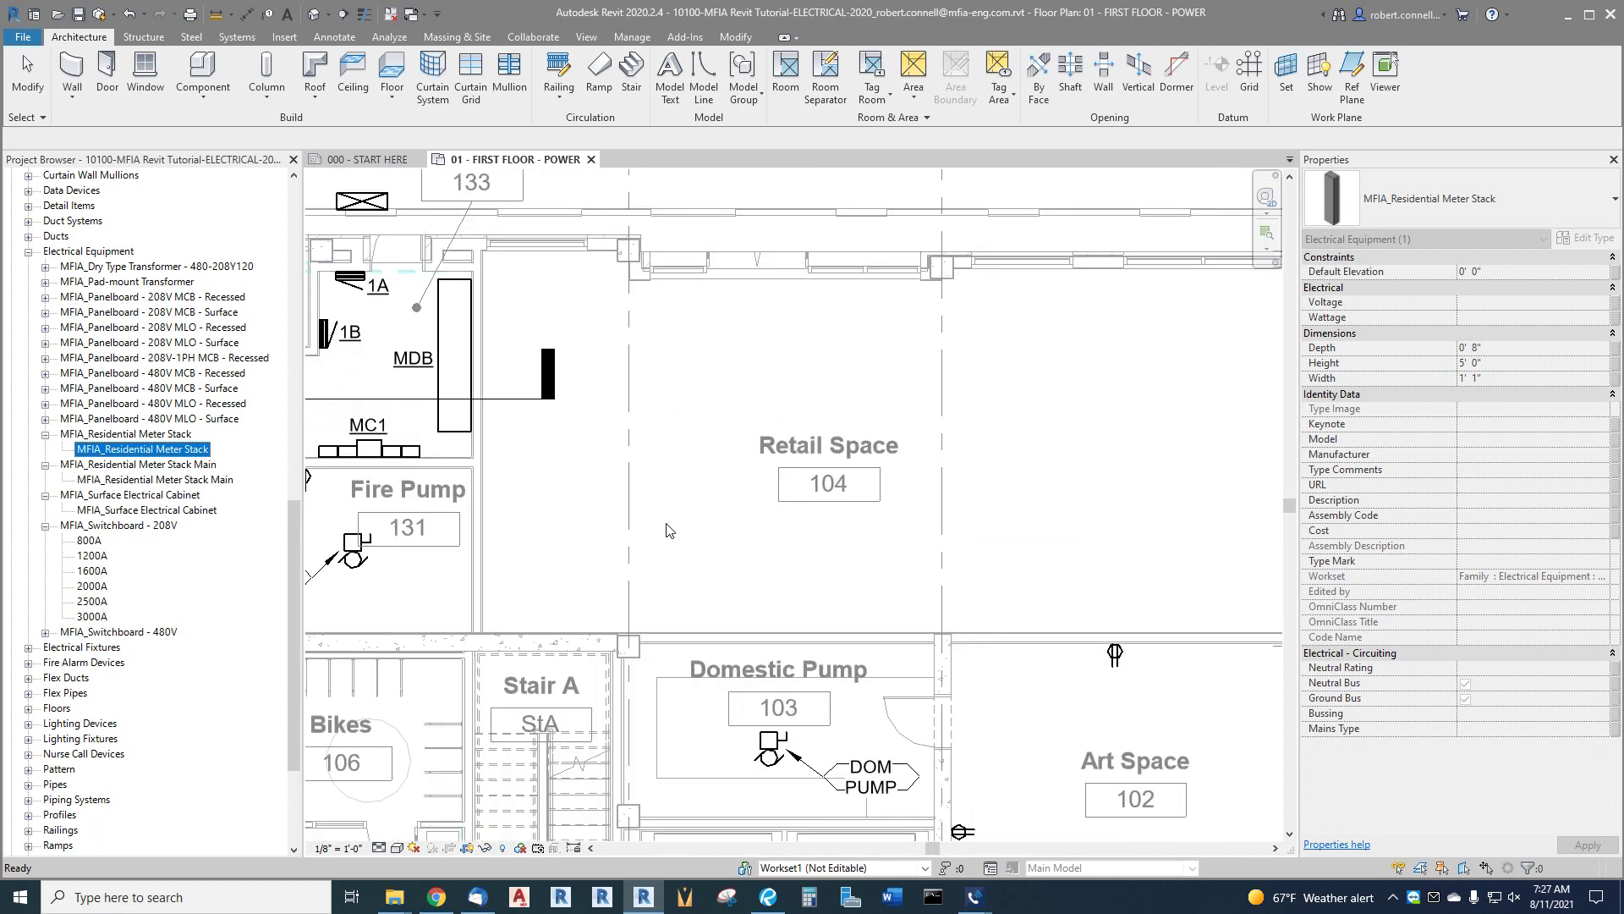
scroll(668, 526, "down", 1)
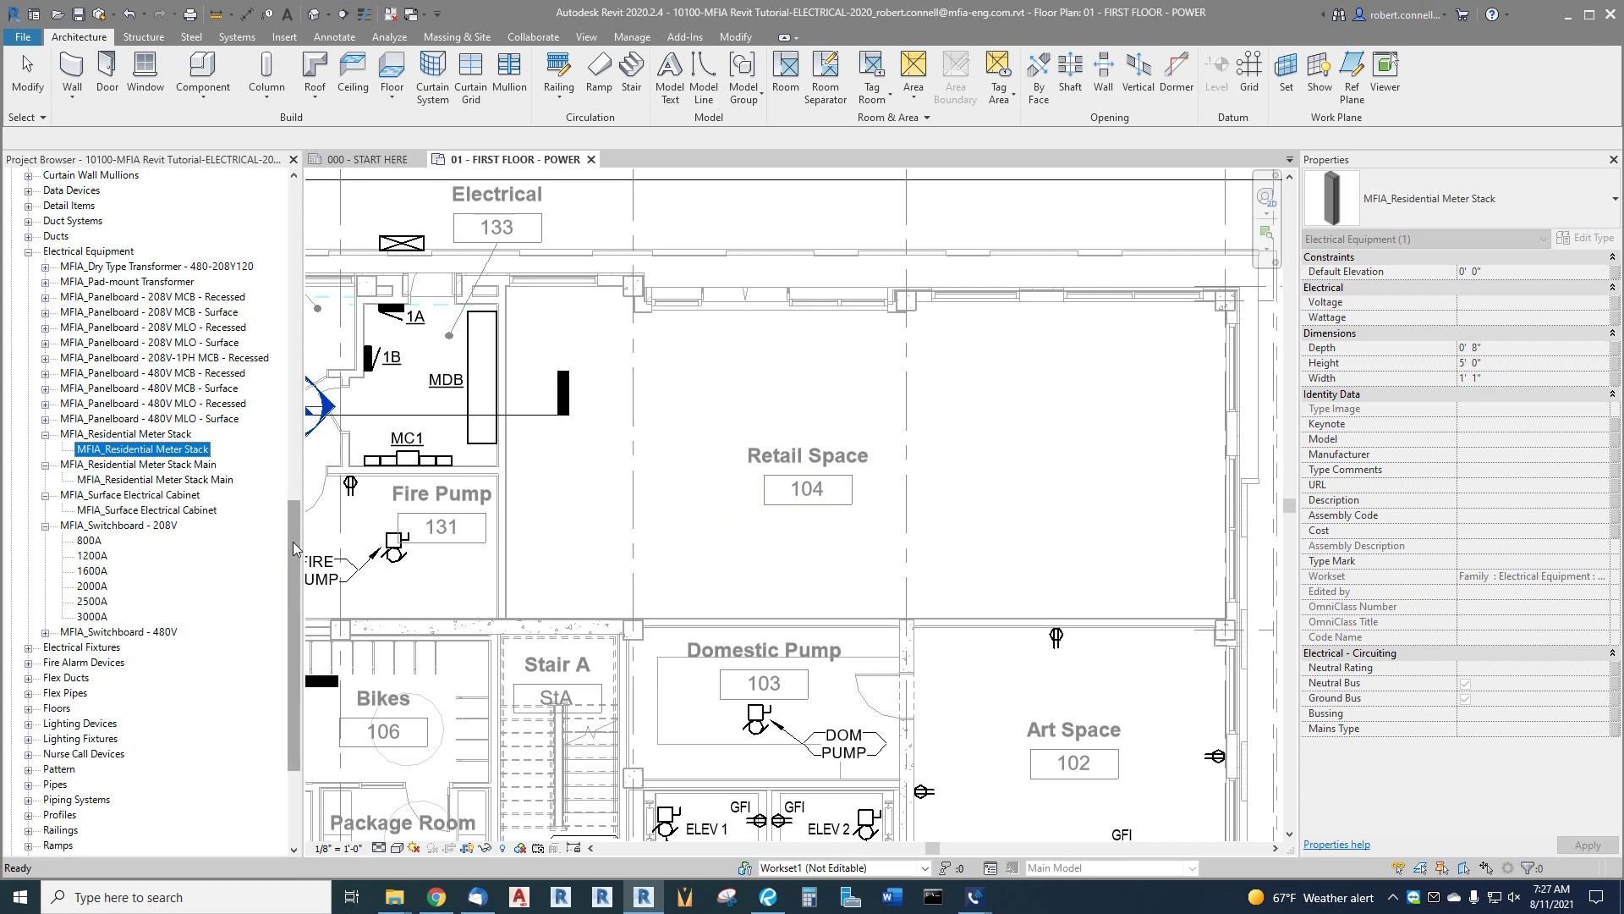
Step: Place an MFIA_Equipment Connection from Electrical Fixtures beside the Retail Space 104 tag
left_click(28, 252)
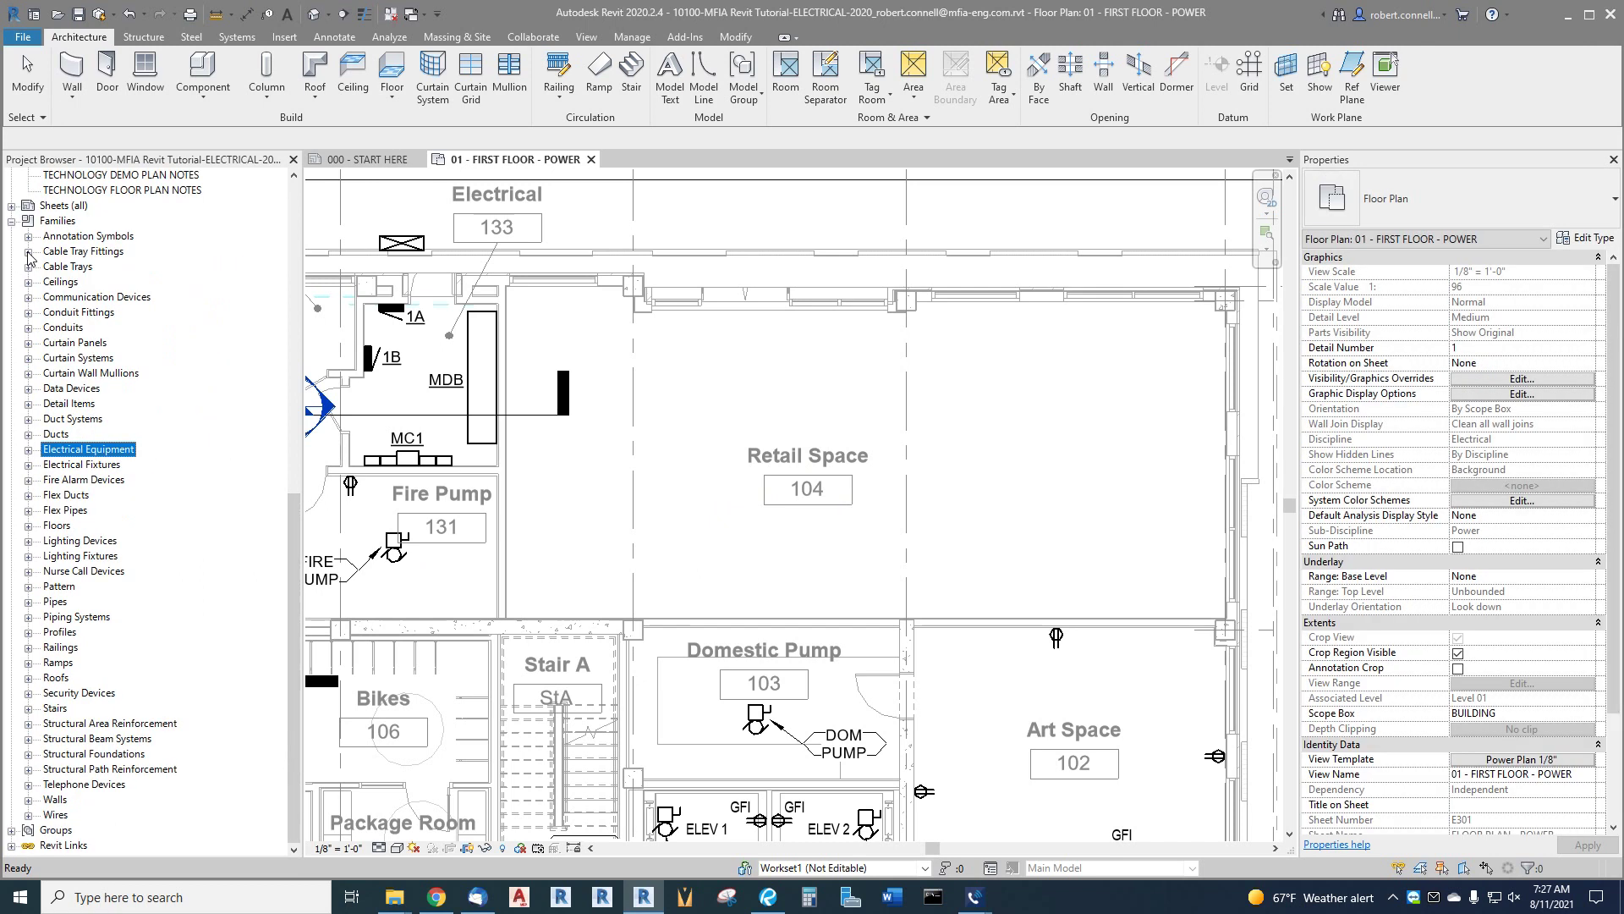
left_click(28, 465)
scroll(145, 503, "down", 4)
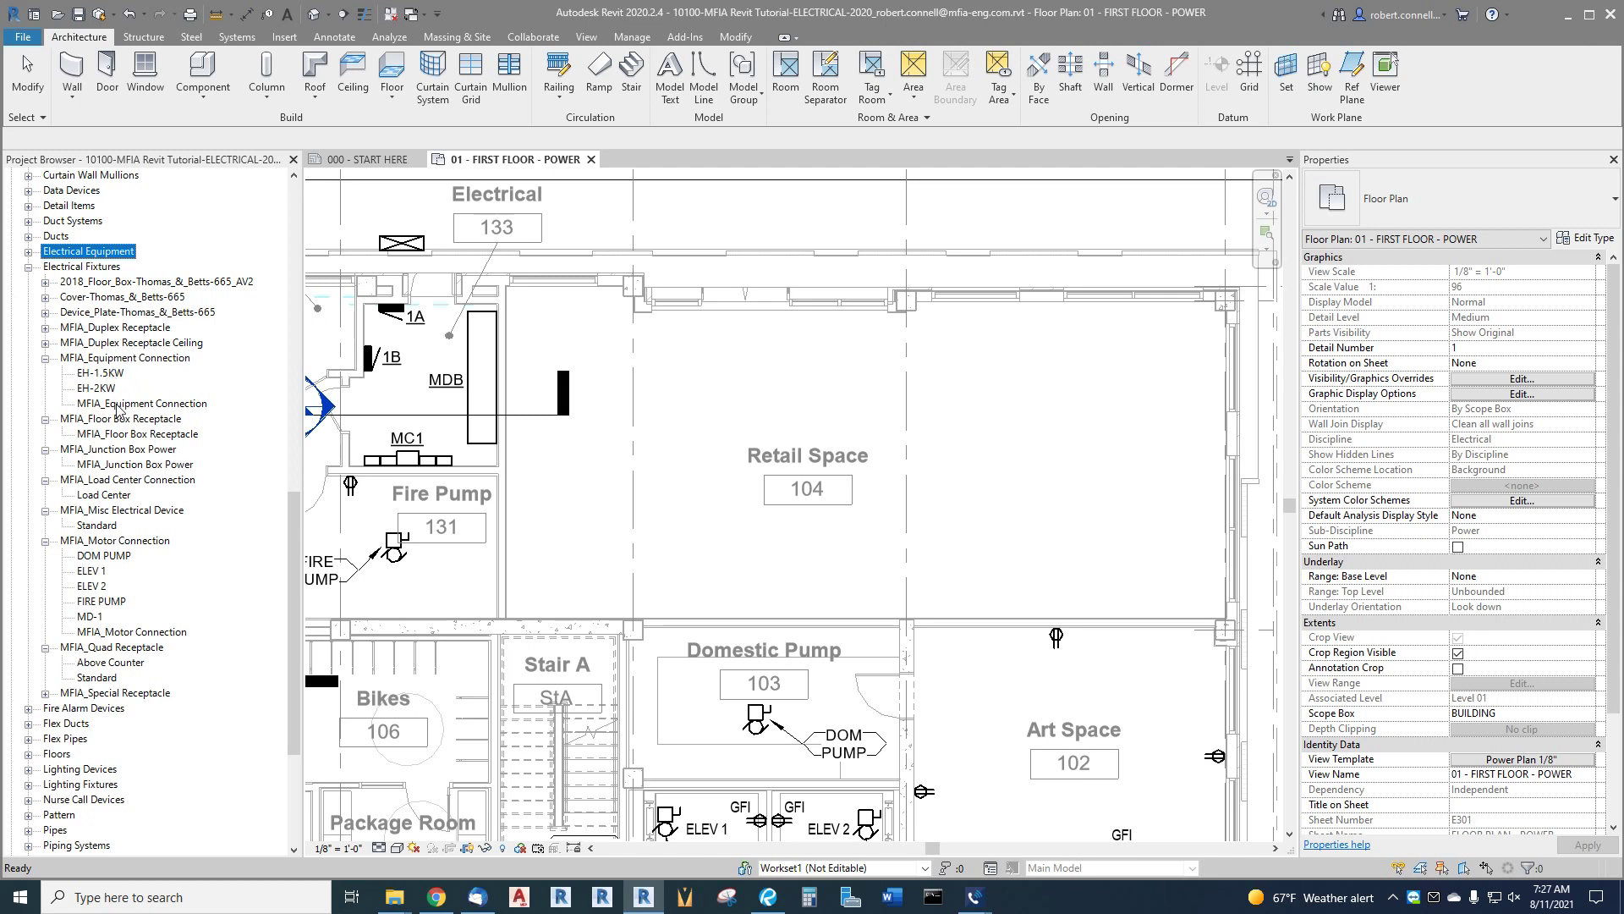
left_click_drag(119, 404, 721, 467)
scroll(721, 474, "up", 5)
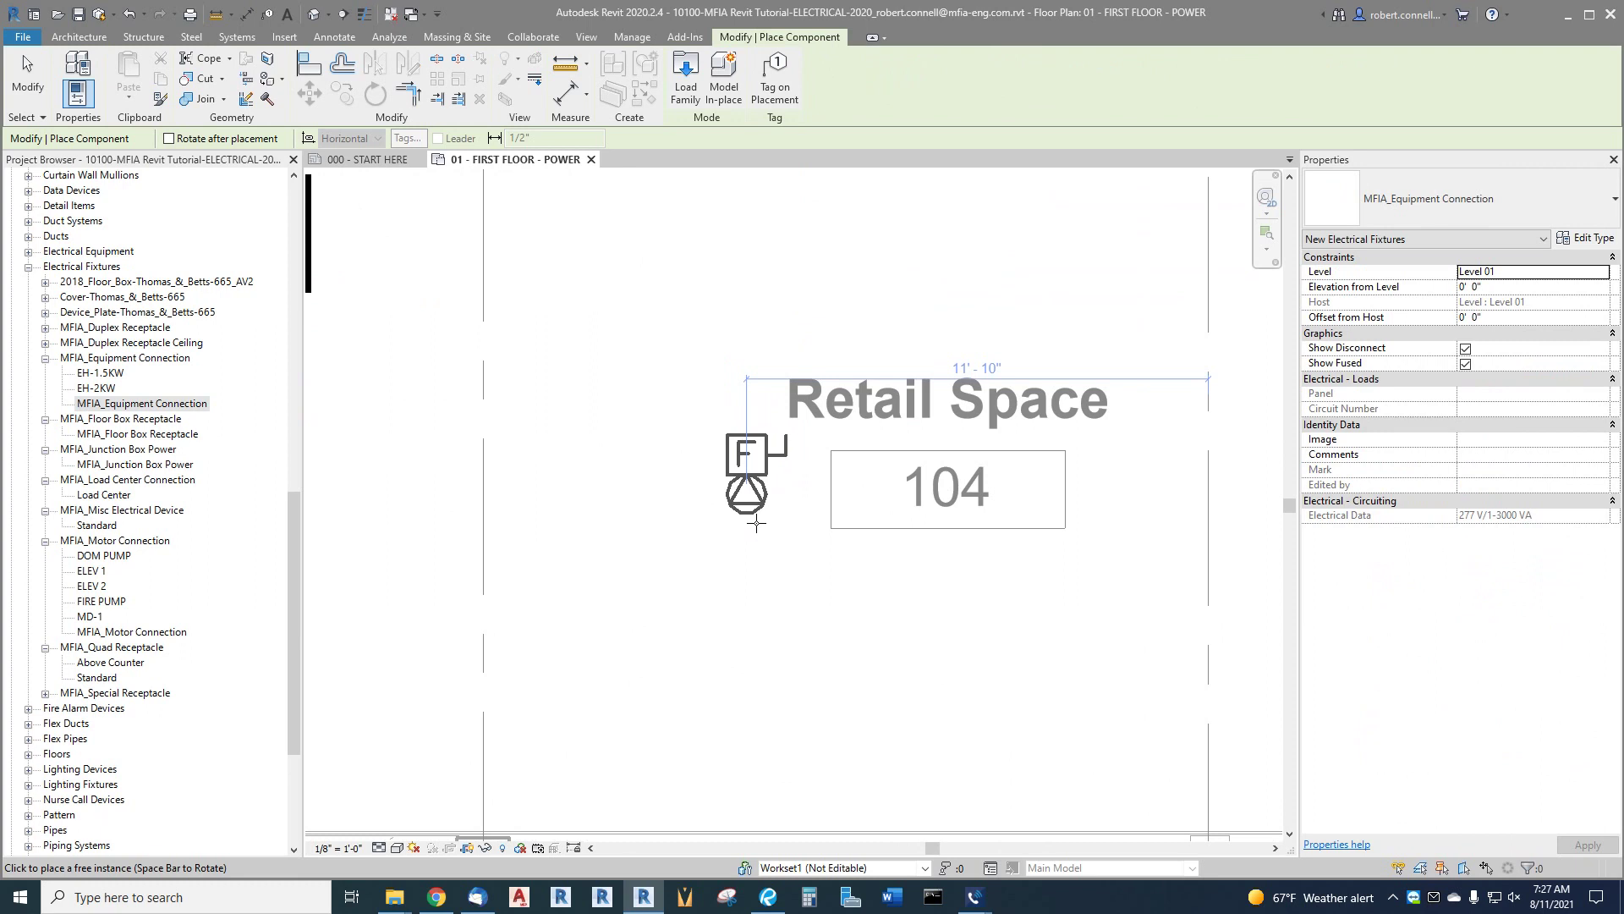
left_click(757, 523)
key("Escape")
key("Escape")
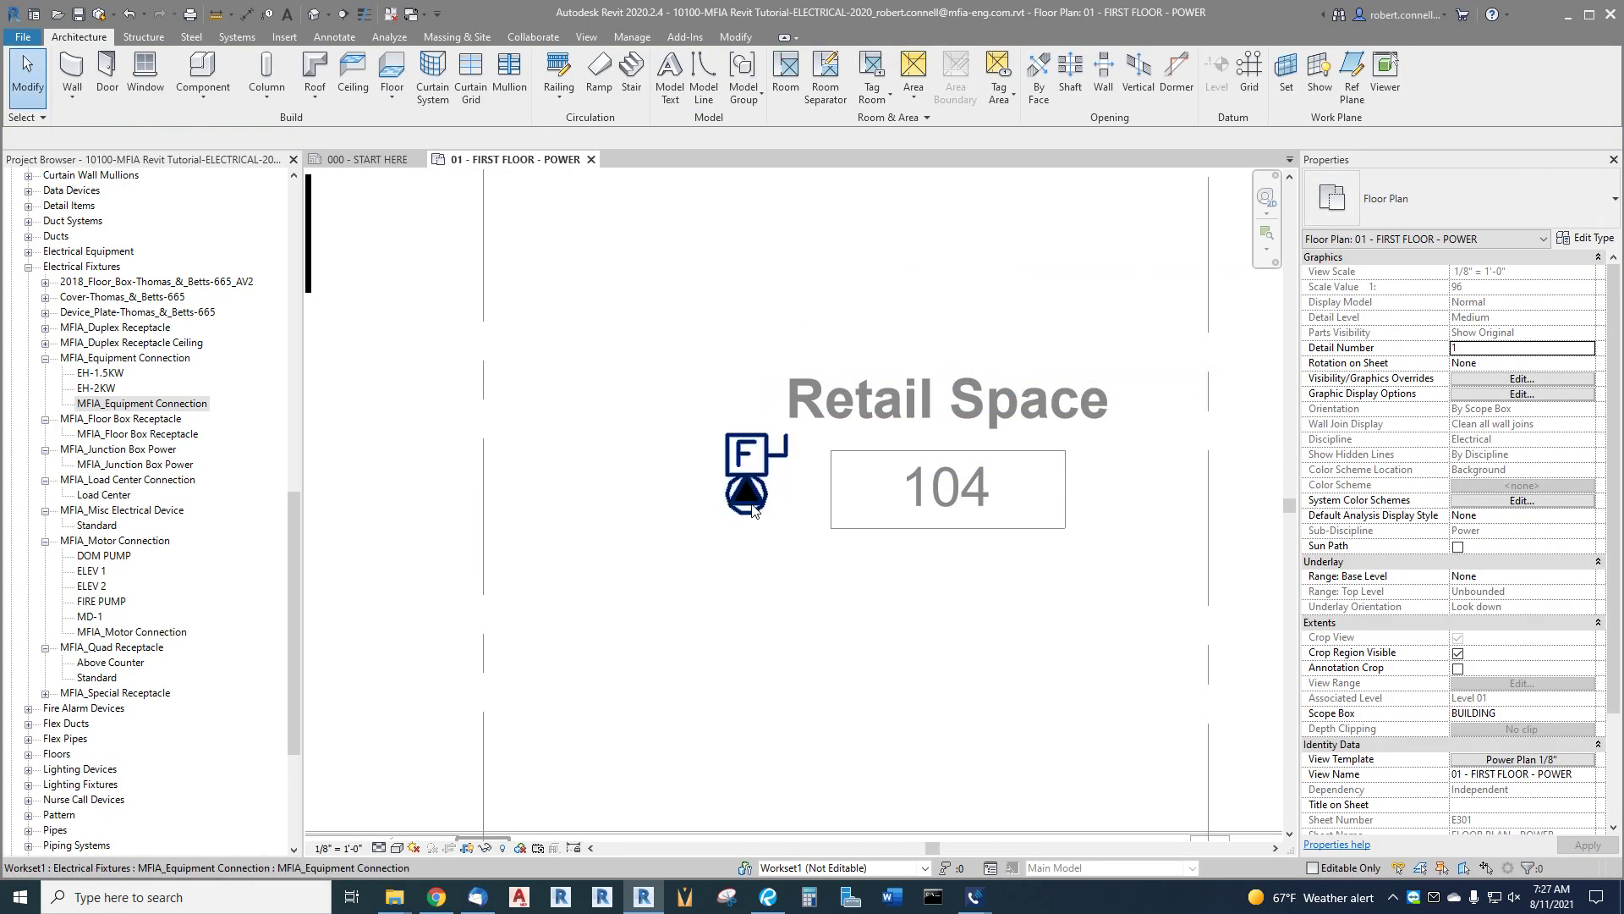
Step: Turn off Show Fused and Show Disconnect on the new equipment connection
left_click(750, 508)
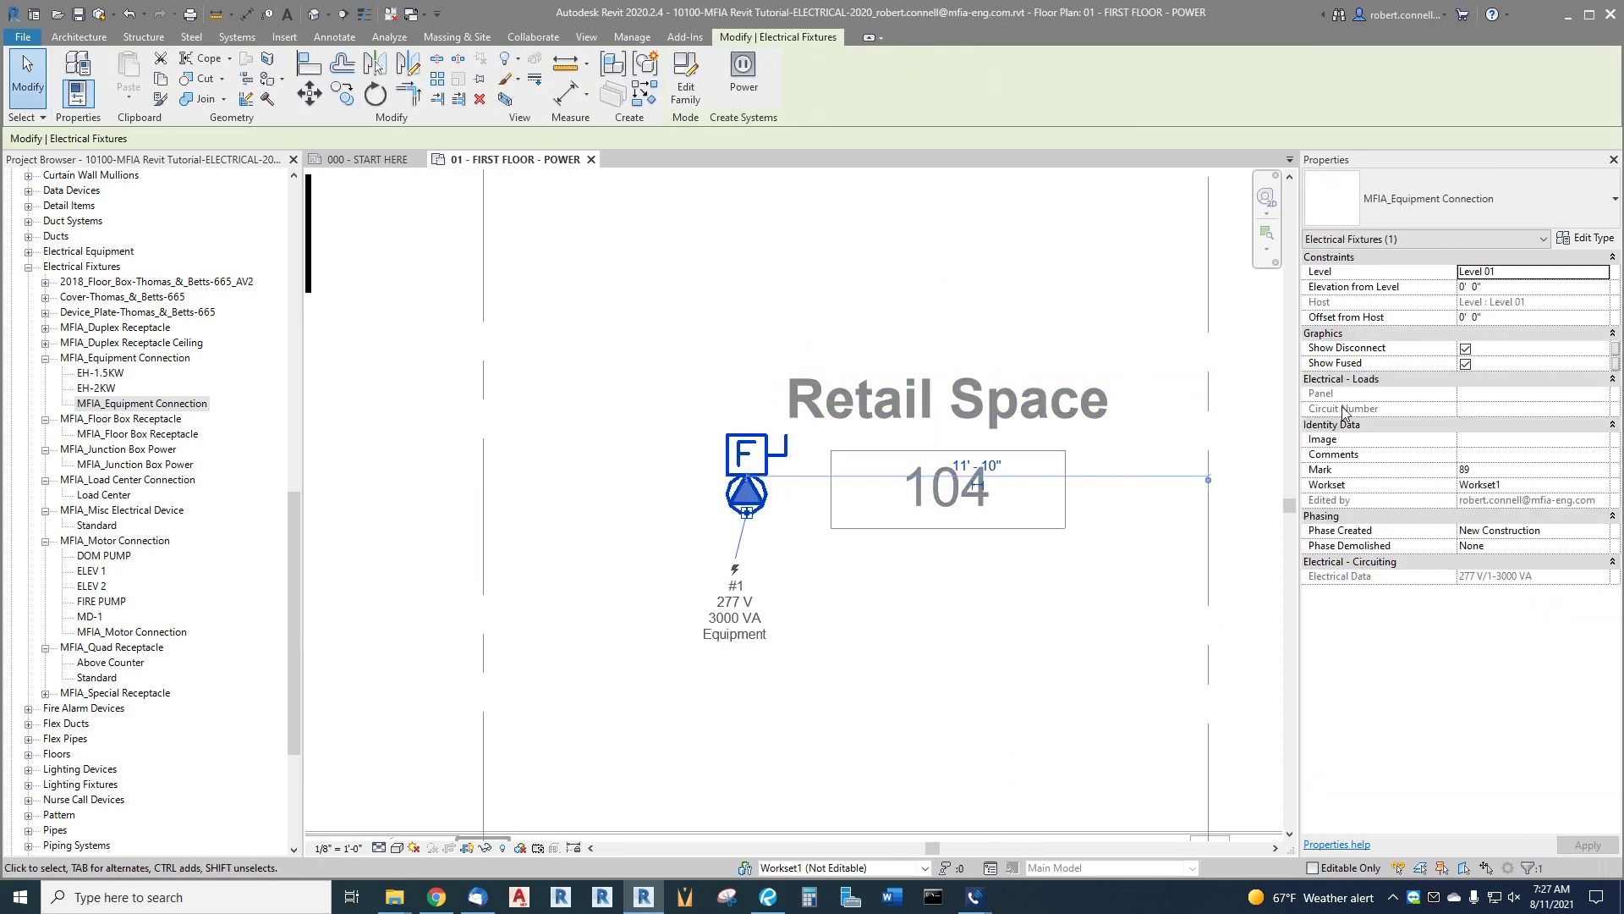
left_click(1466, 362)
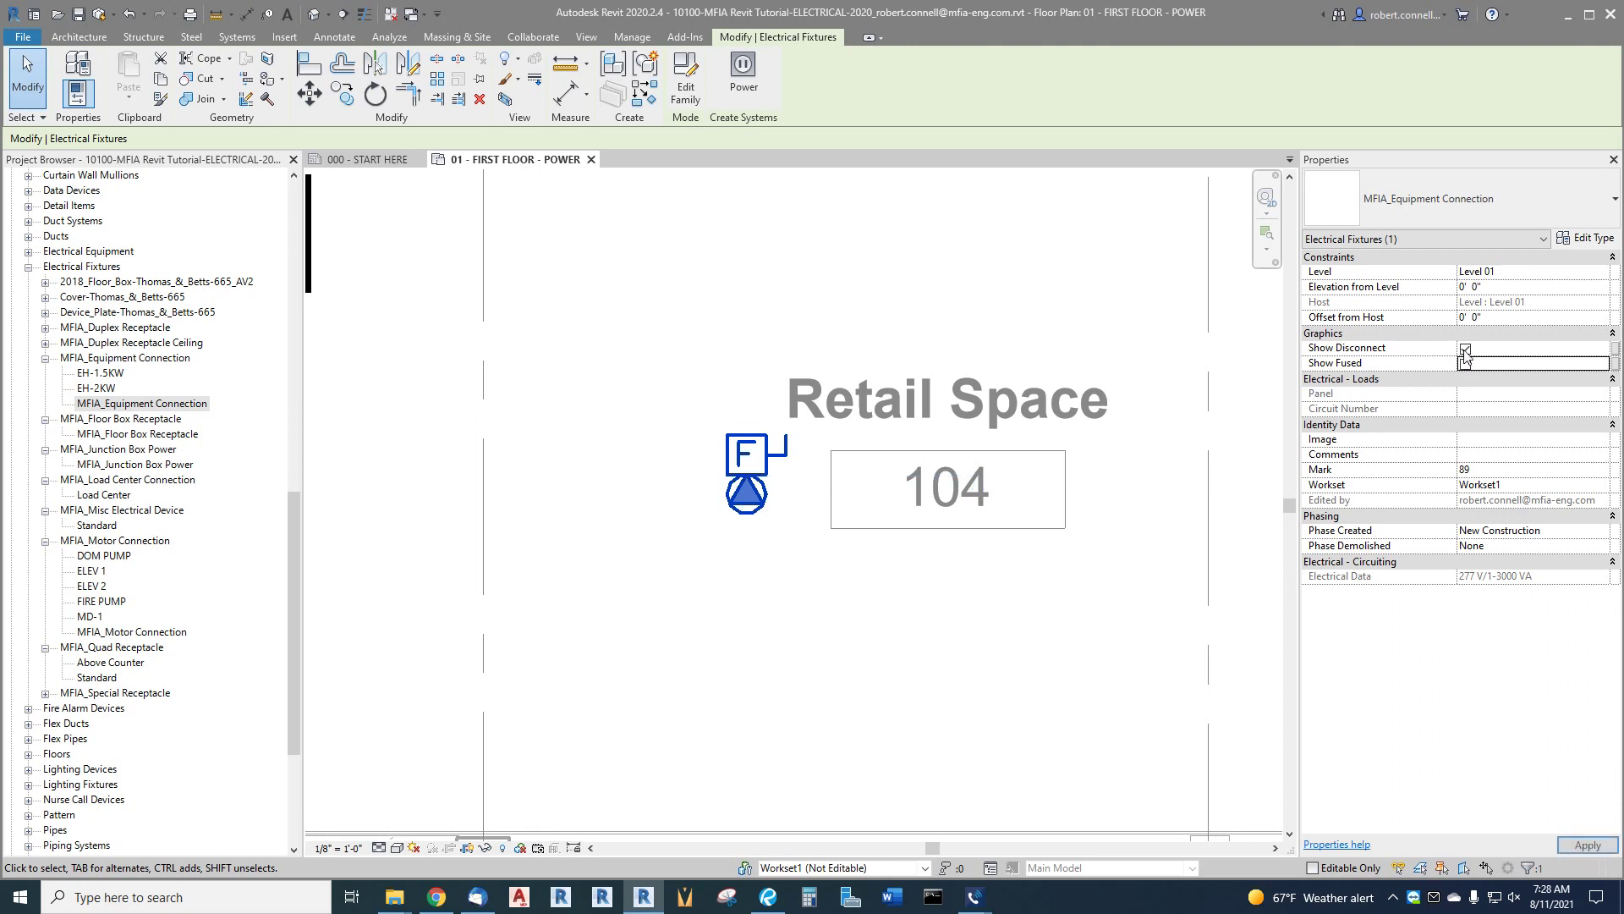
left_click(1465, 351)
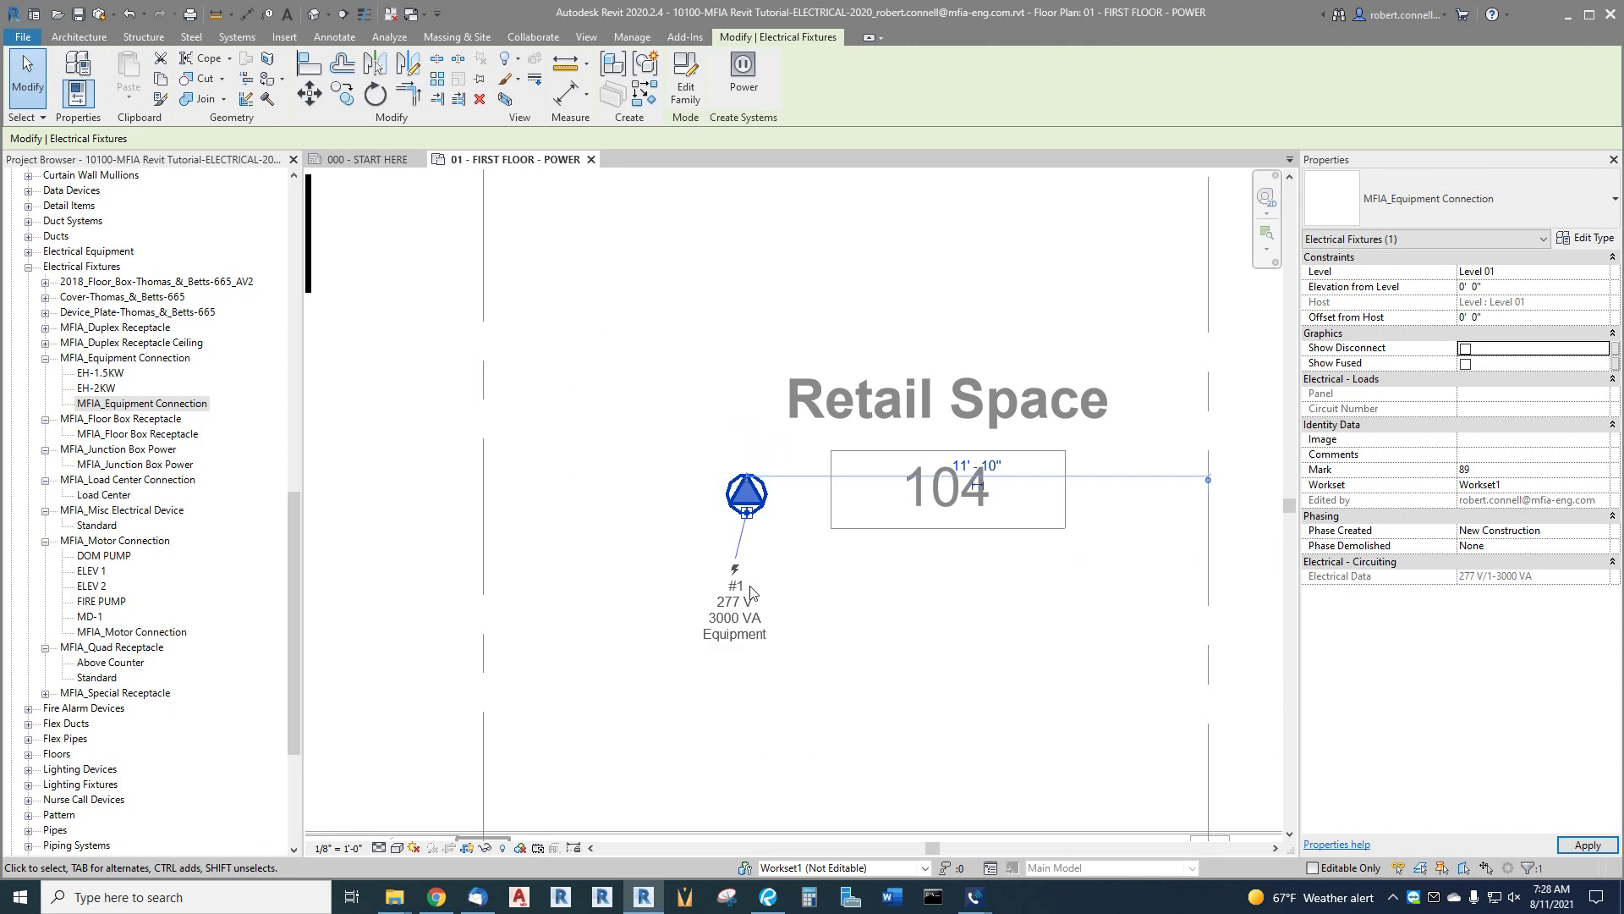
left_click(969, 656)
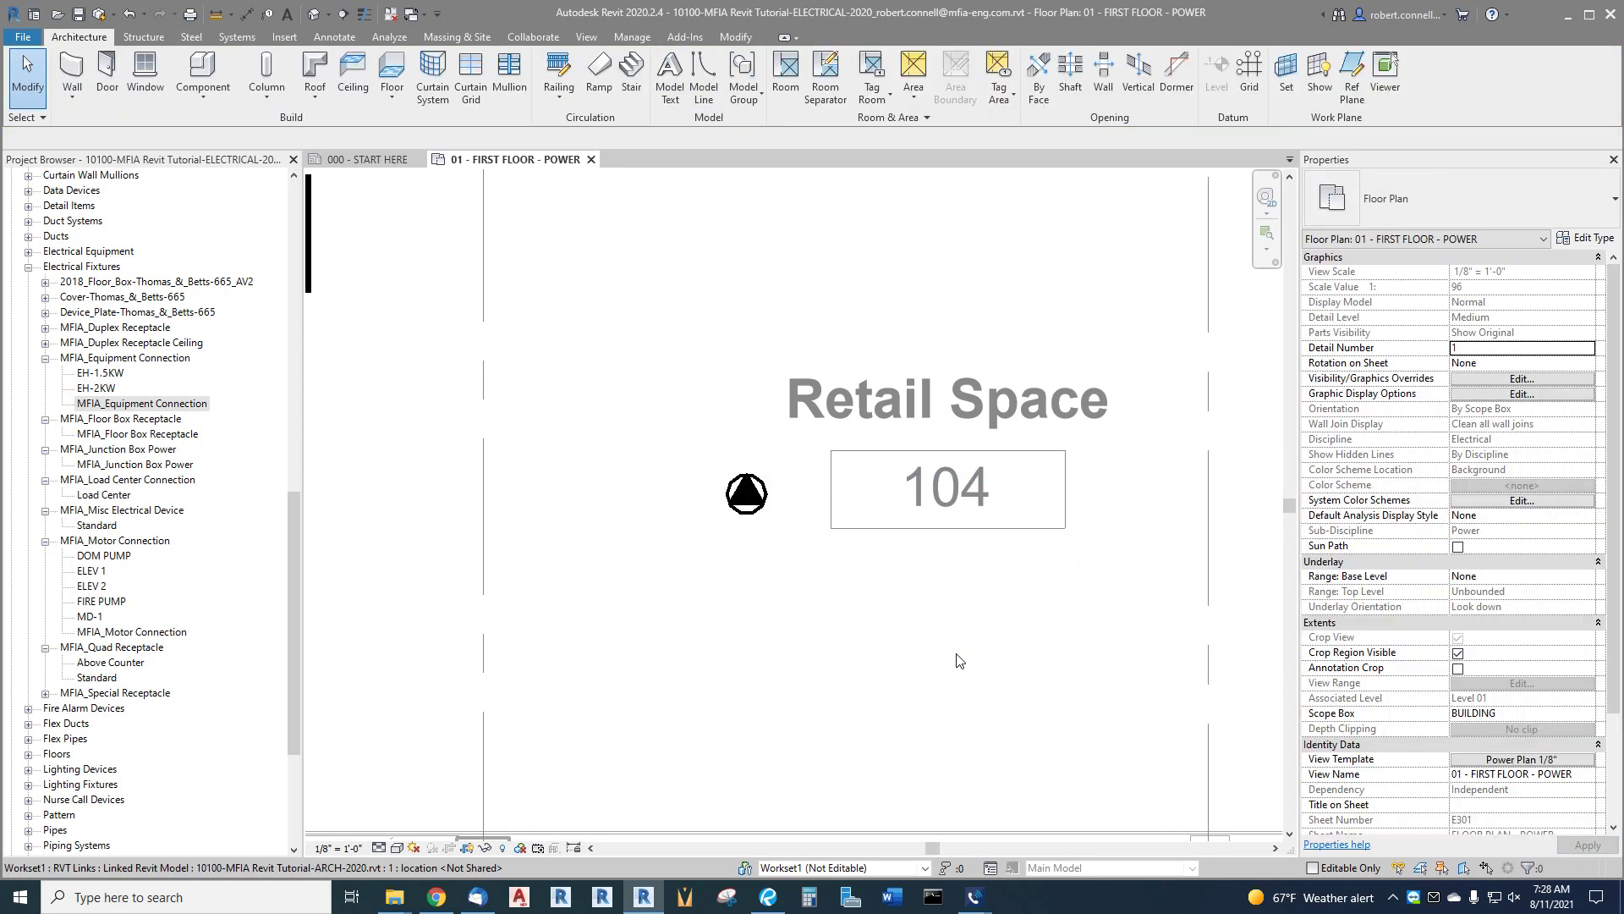
left_click(748, 504)
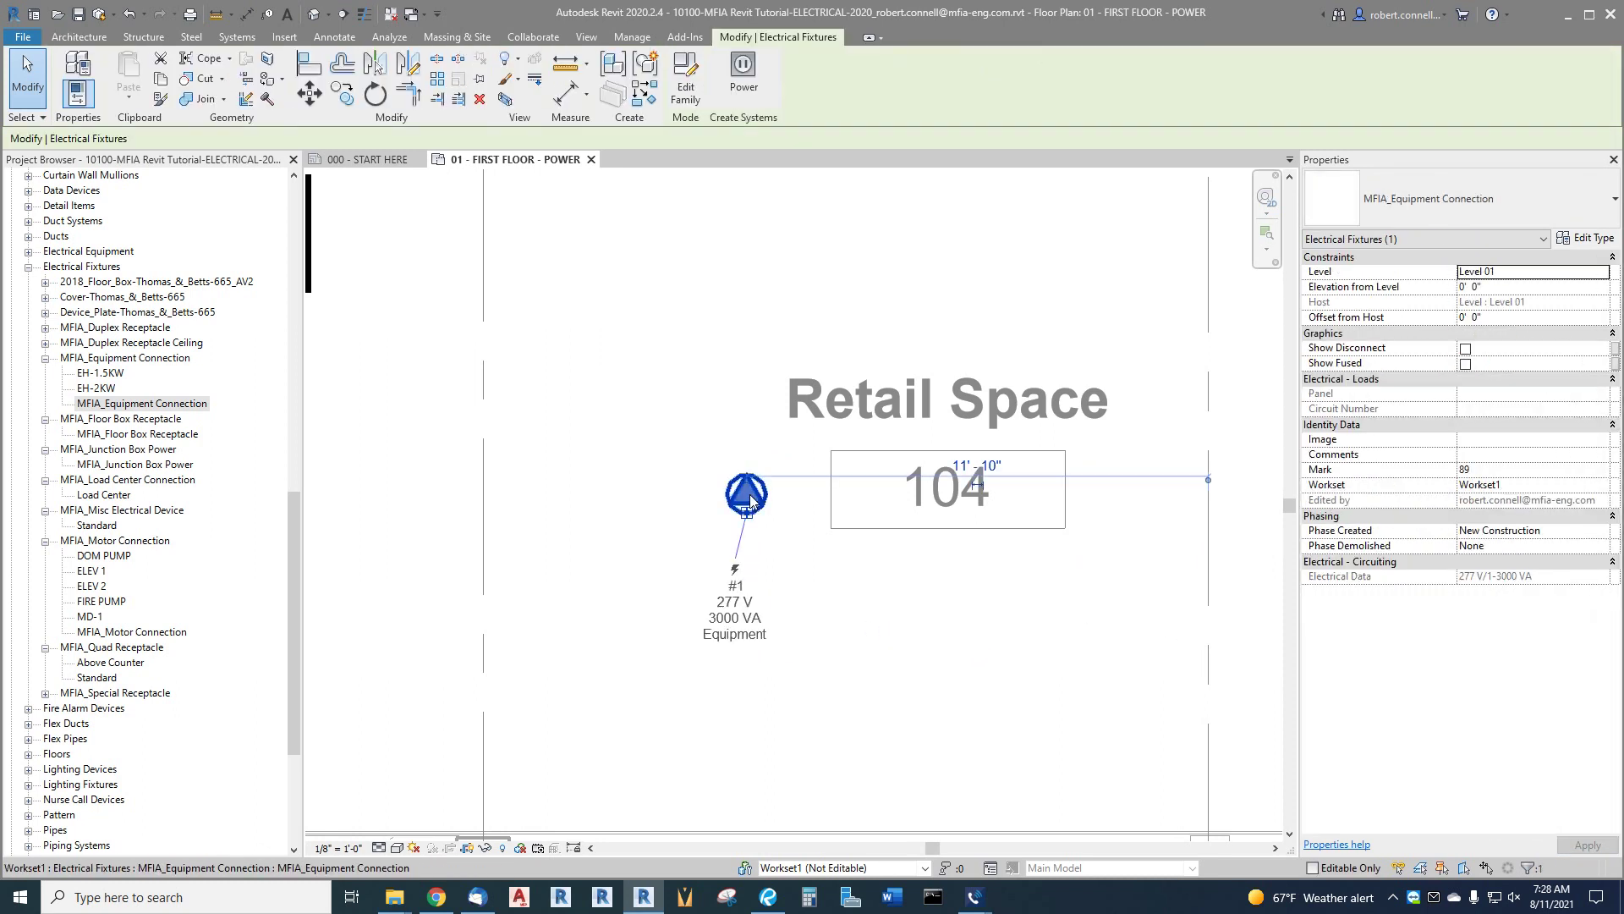
Step: Duplicate the equipment connection type as a new type named RETAIL SPACE
left_click(1589, 239)
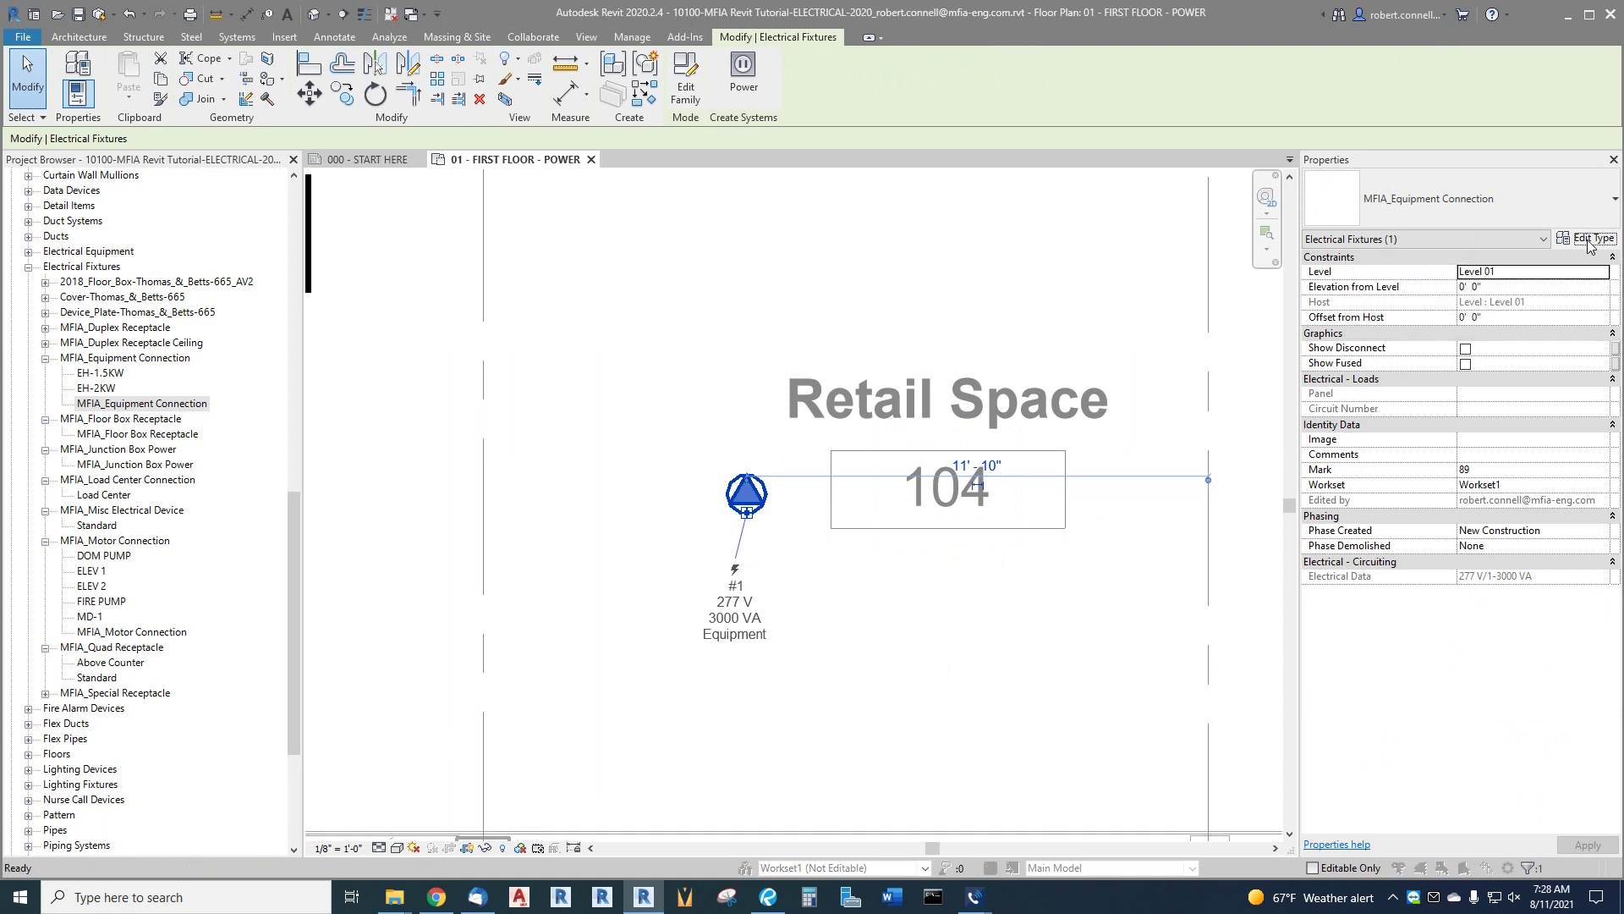
left_click(1193, 175)
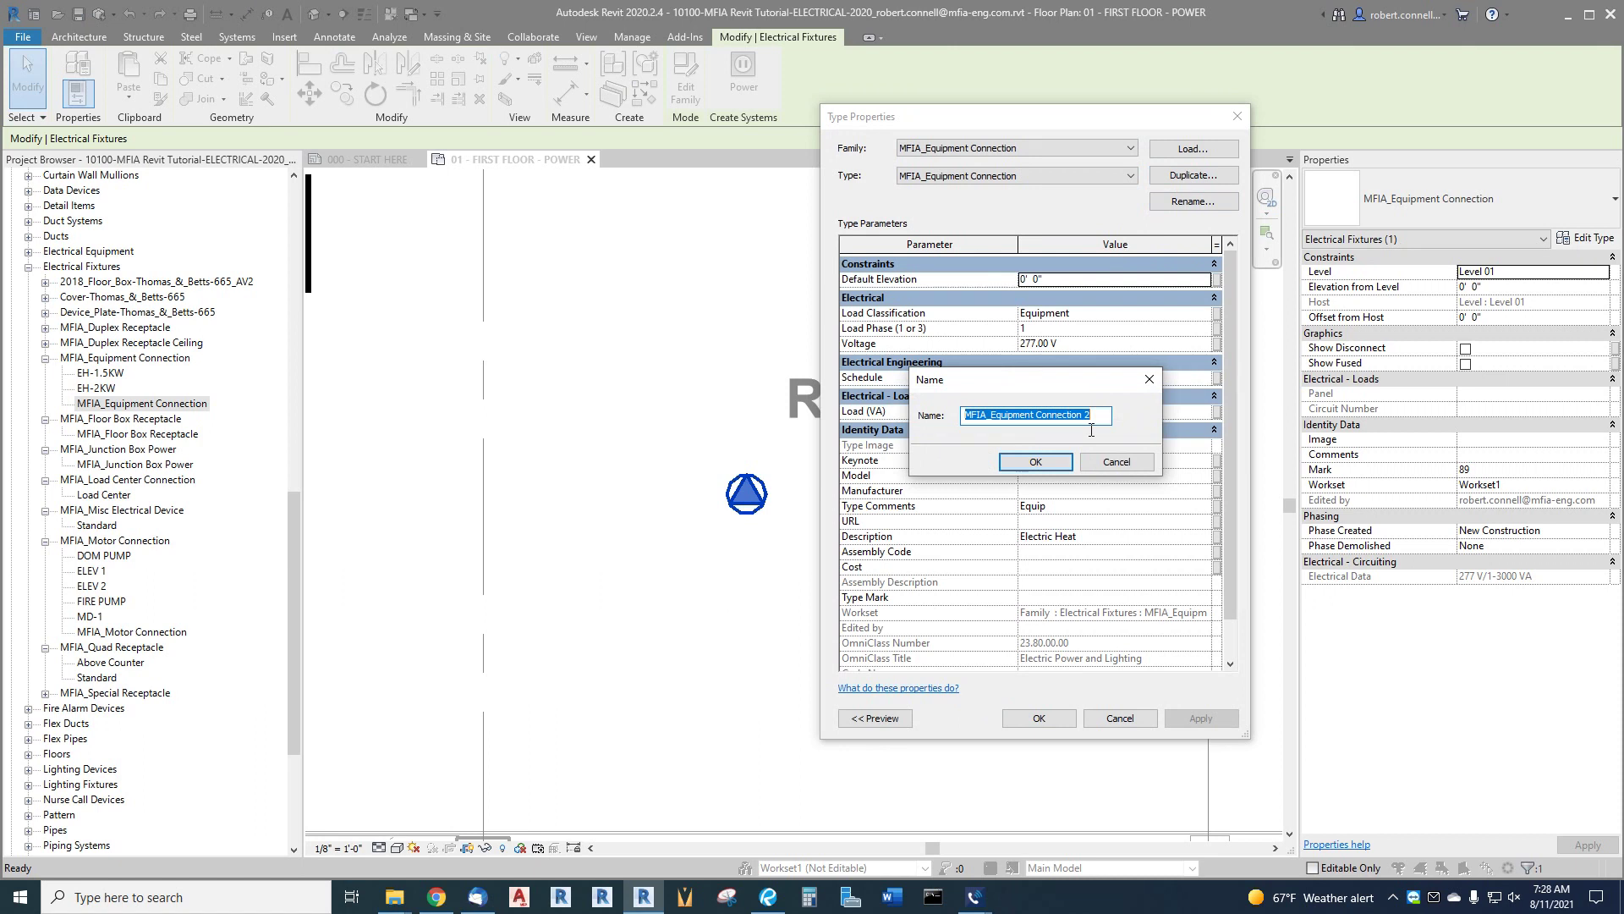
type("re")
key("BackSpace")
key("BackSpace")
type("RETAIL SPACE")
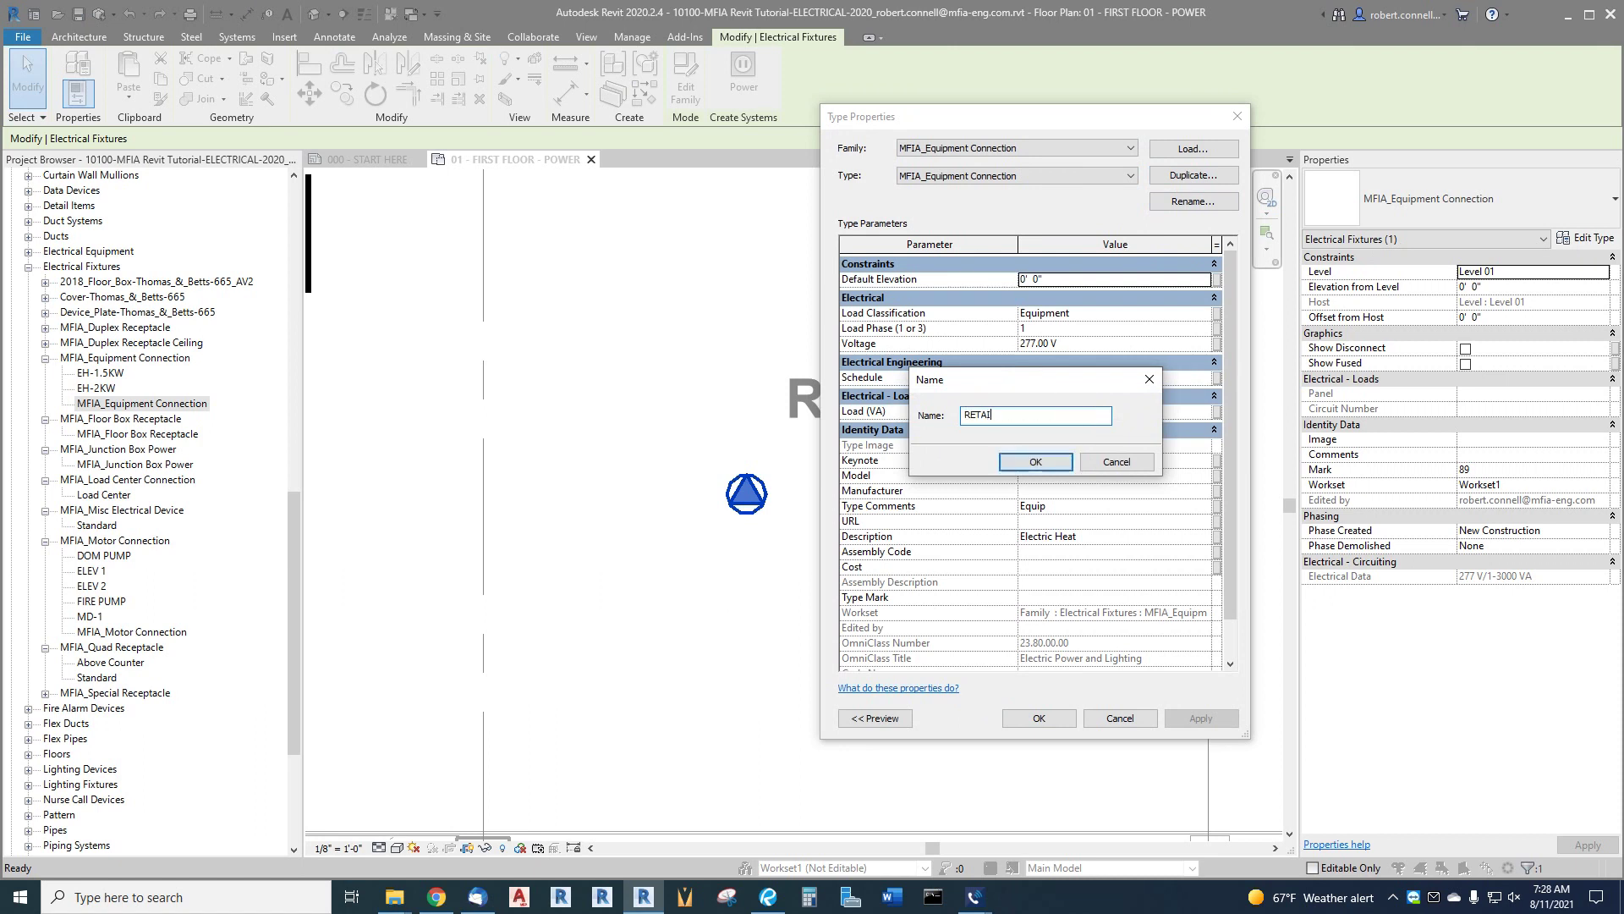
left_click(1055, 457)
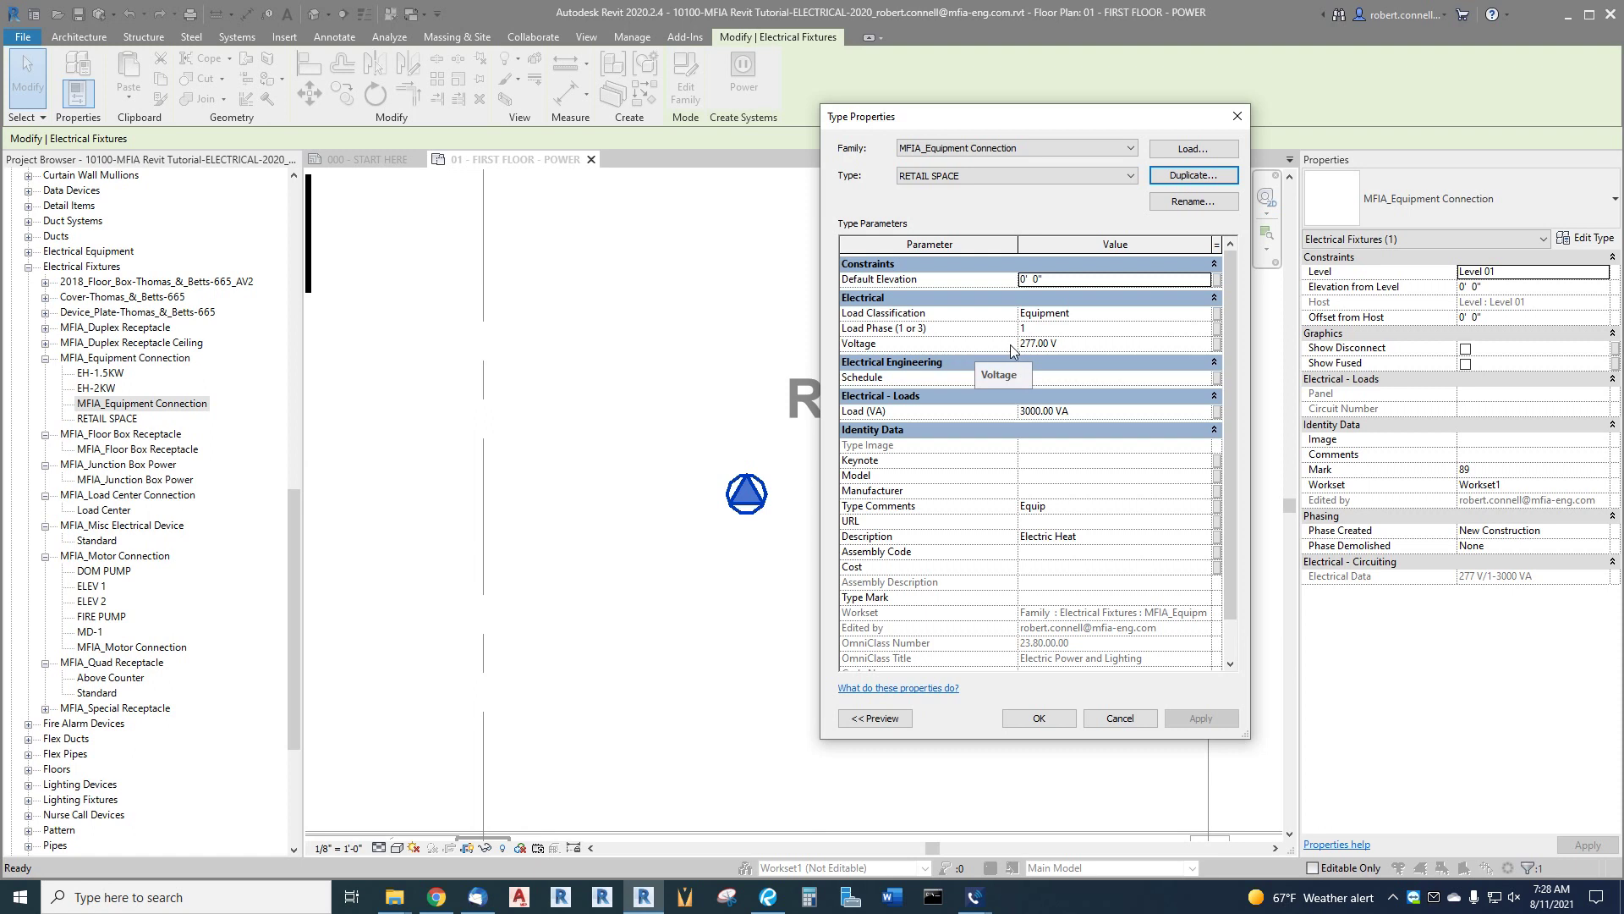
Step: Set the RETAIL SPACE type's Voltage to 208 V
left_click(1079, 343)
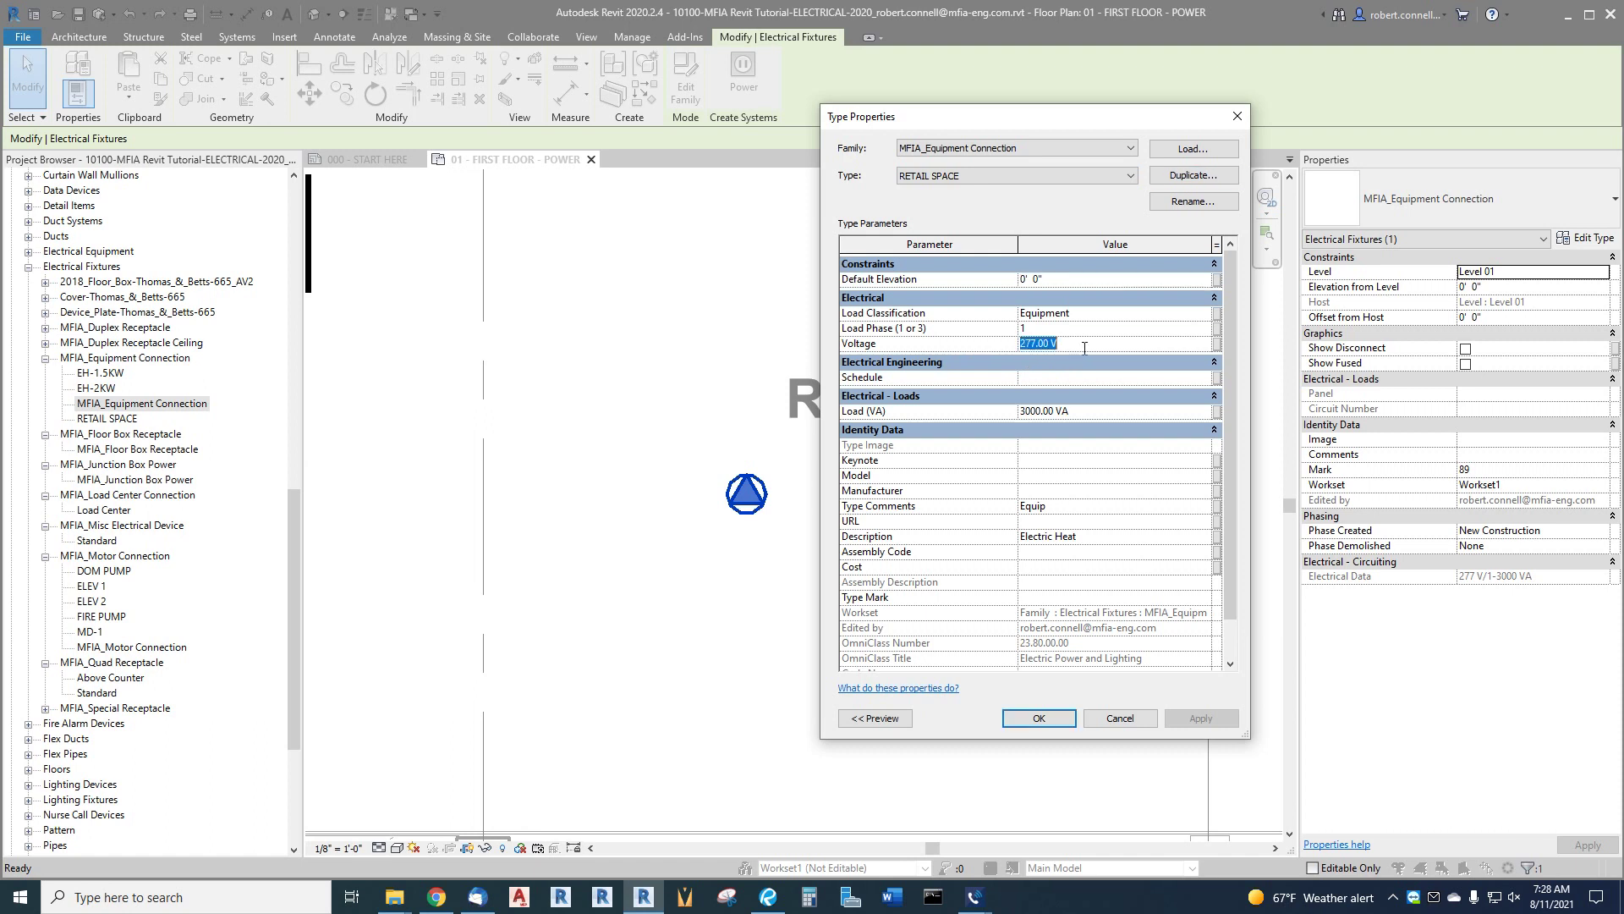
type("208")
key("shift+Tab")
left_click(1108, 314)
Step: Choose Other as the RETAIL SPACE load classification and confirm it
left_click(1211, 314)
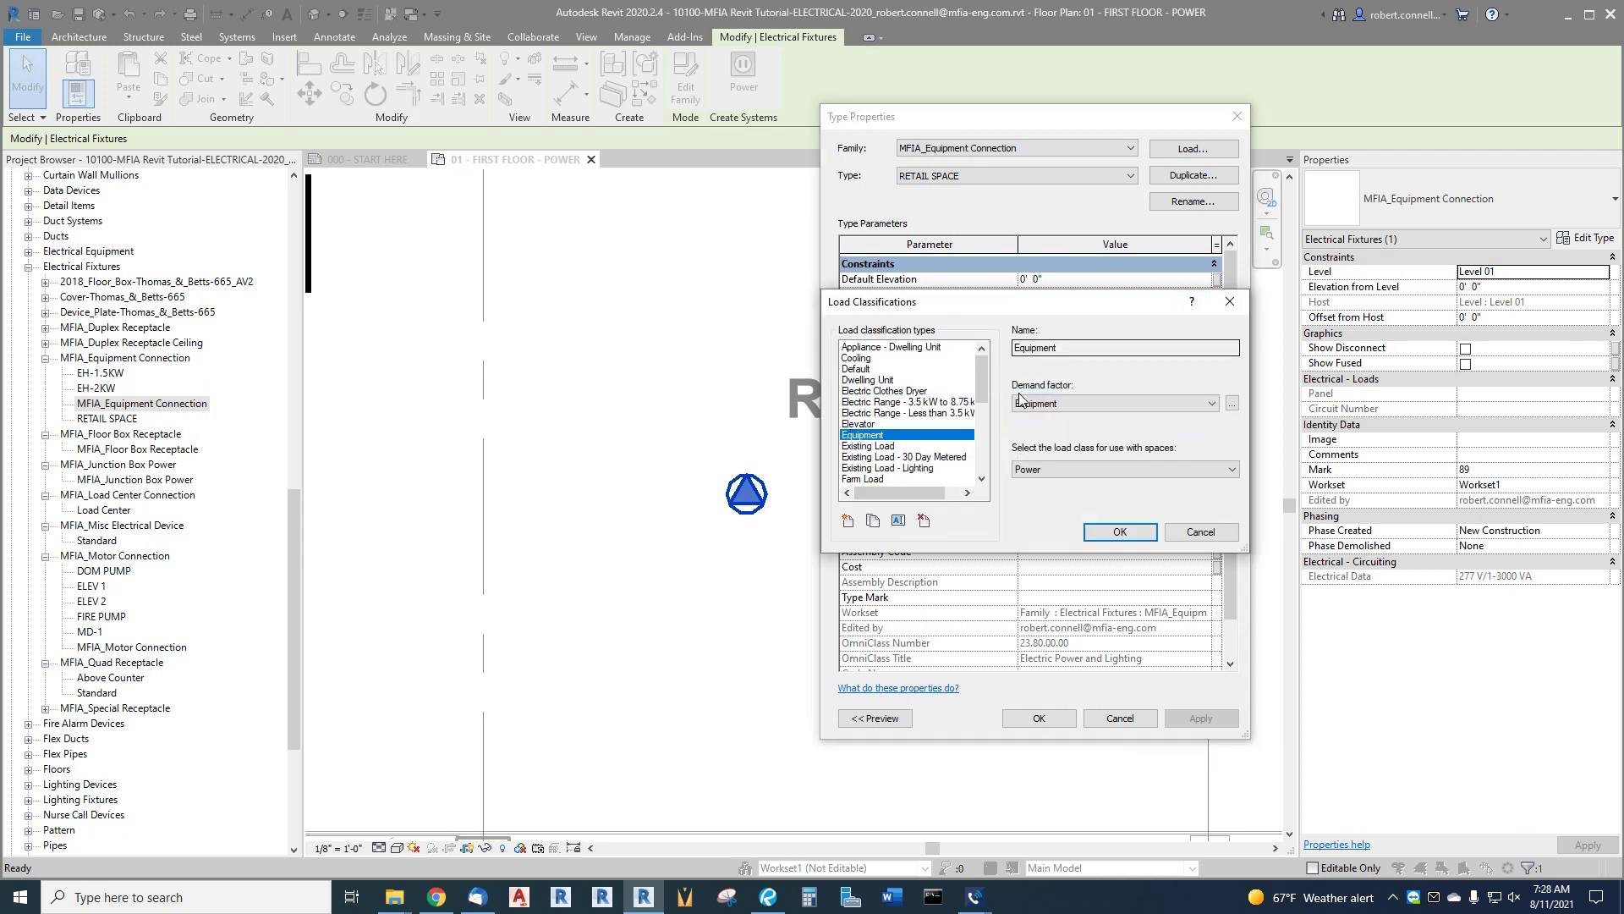
left_click_drag(983, 393, 996, 474)
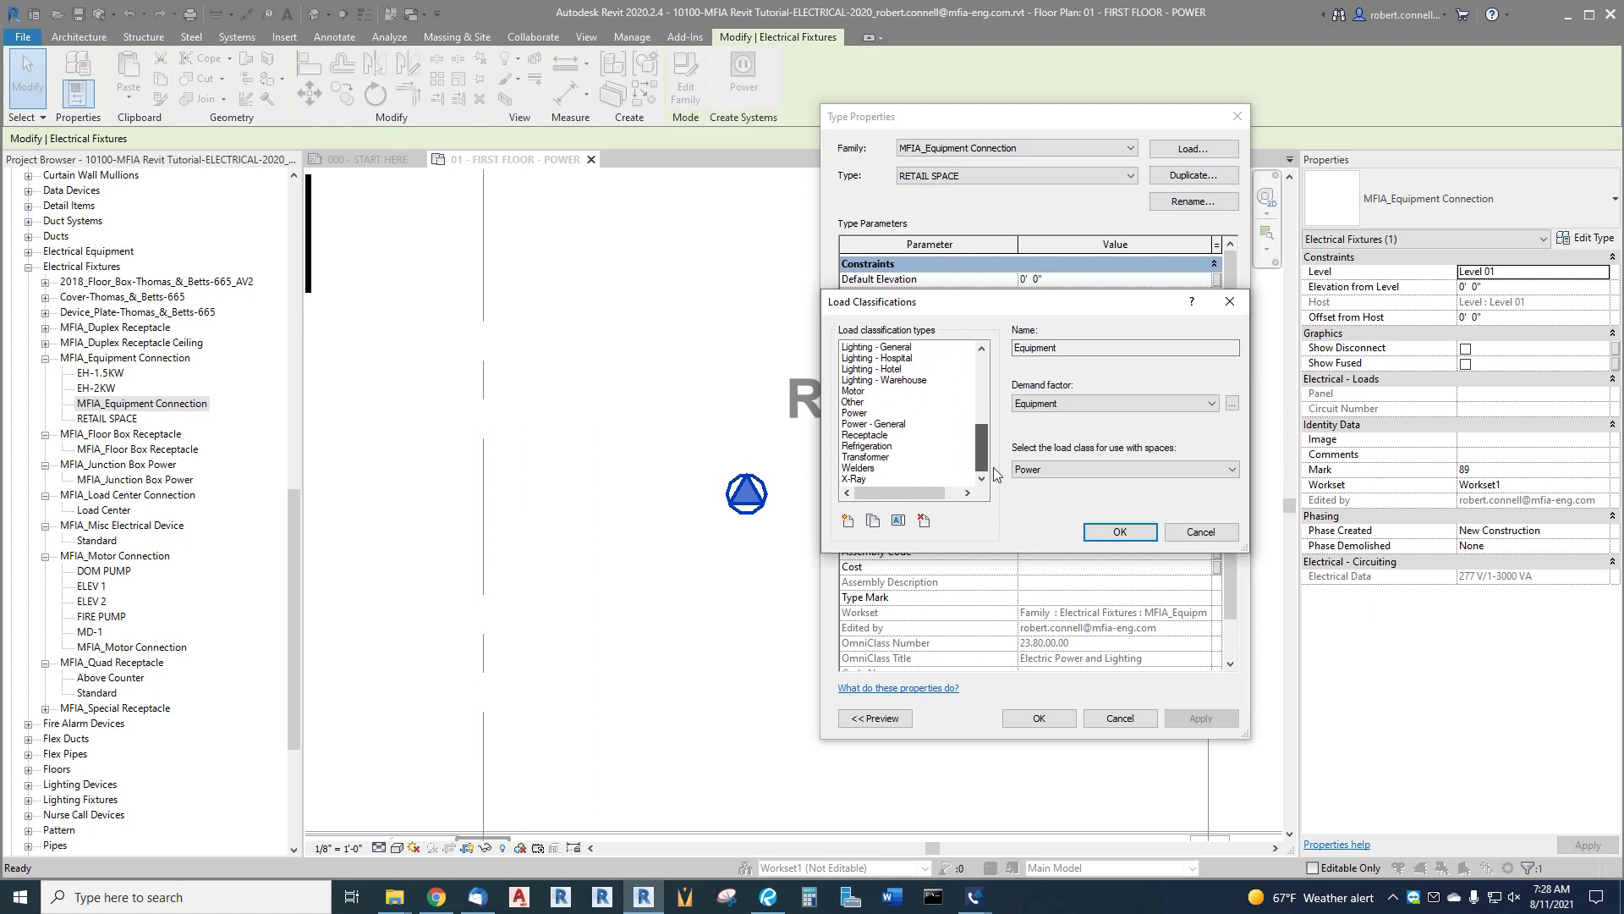
left_click(854, 402)
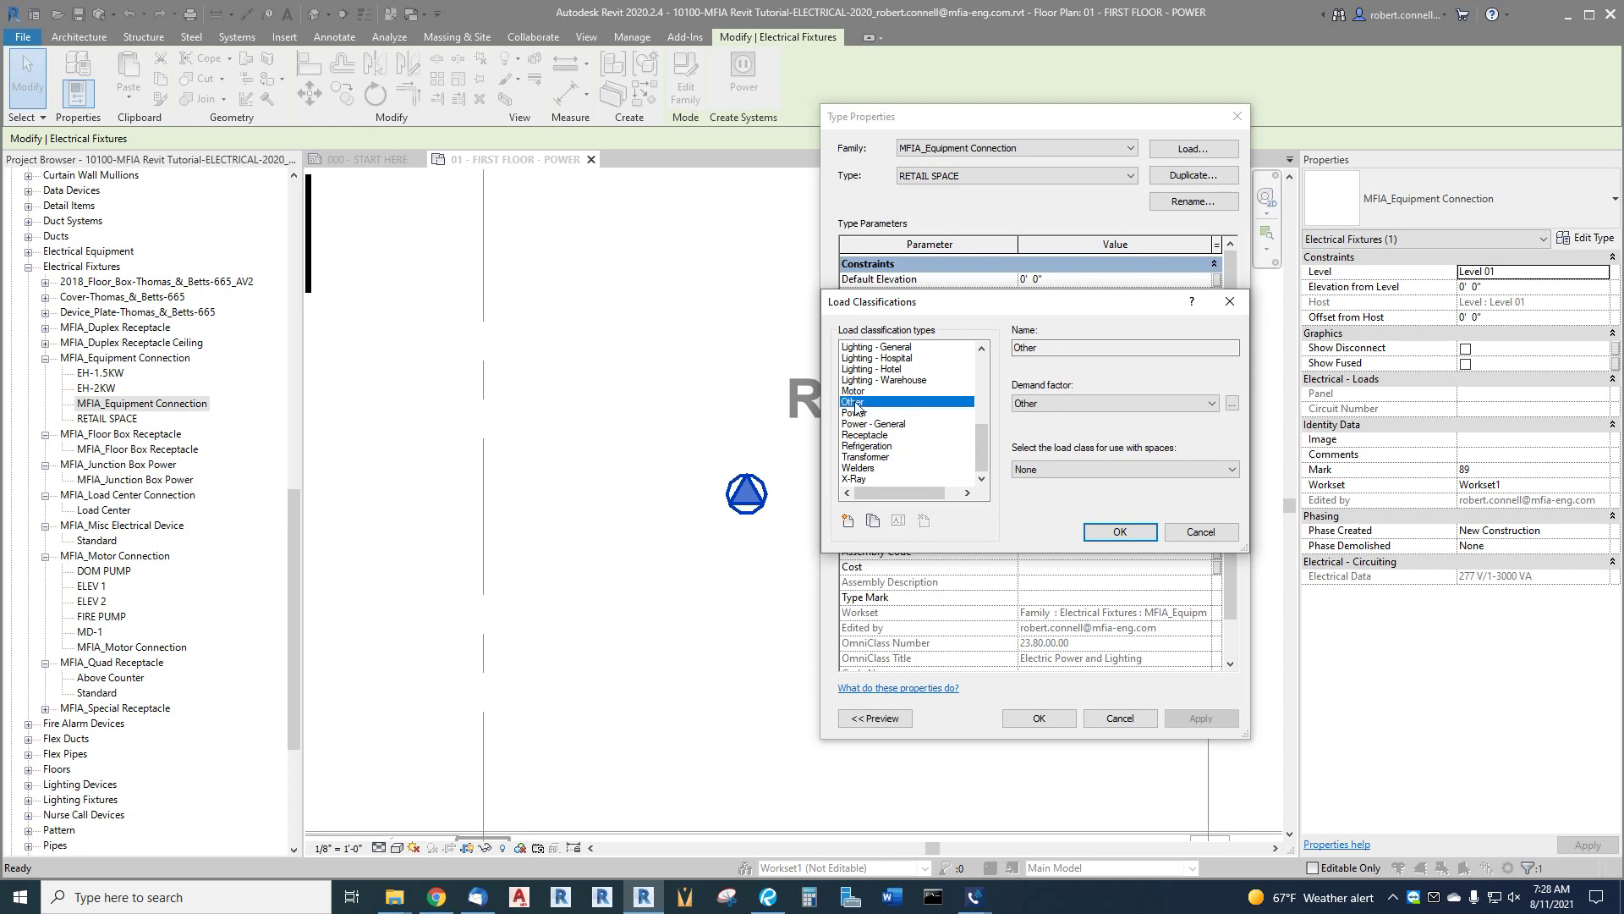
left_click_drag(979, 451, 997, 373)
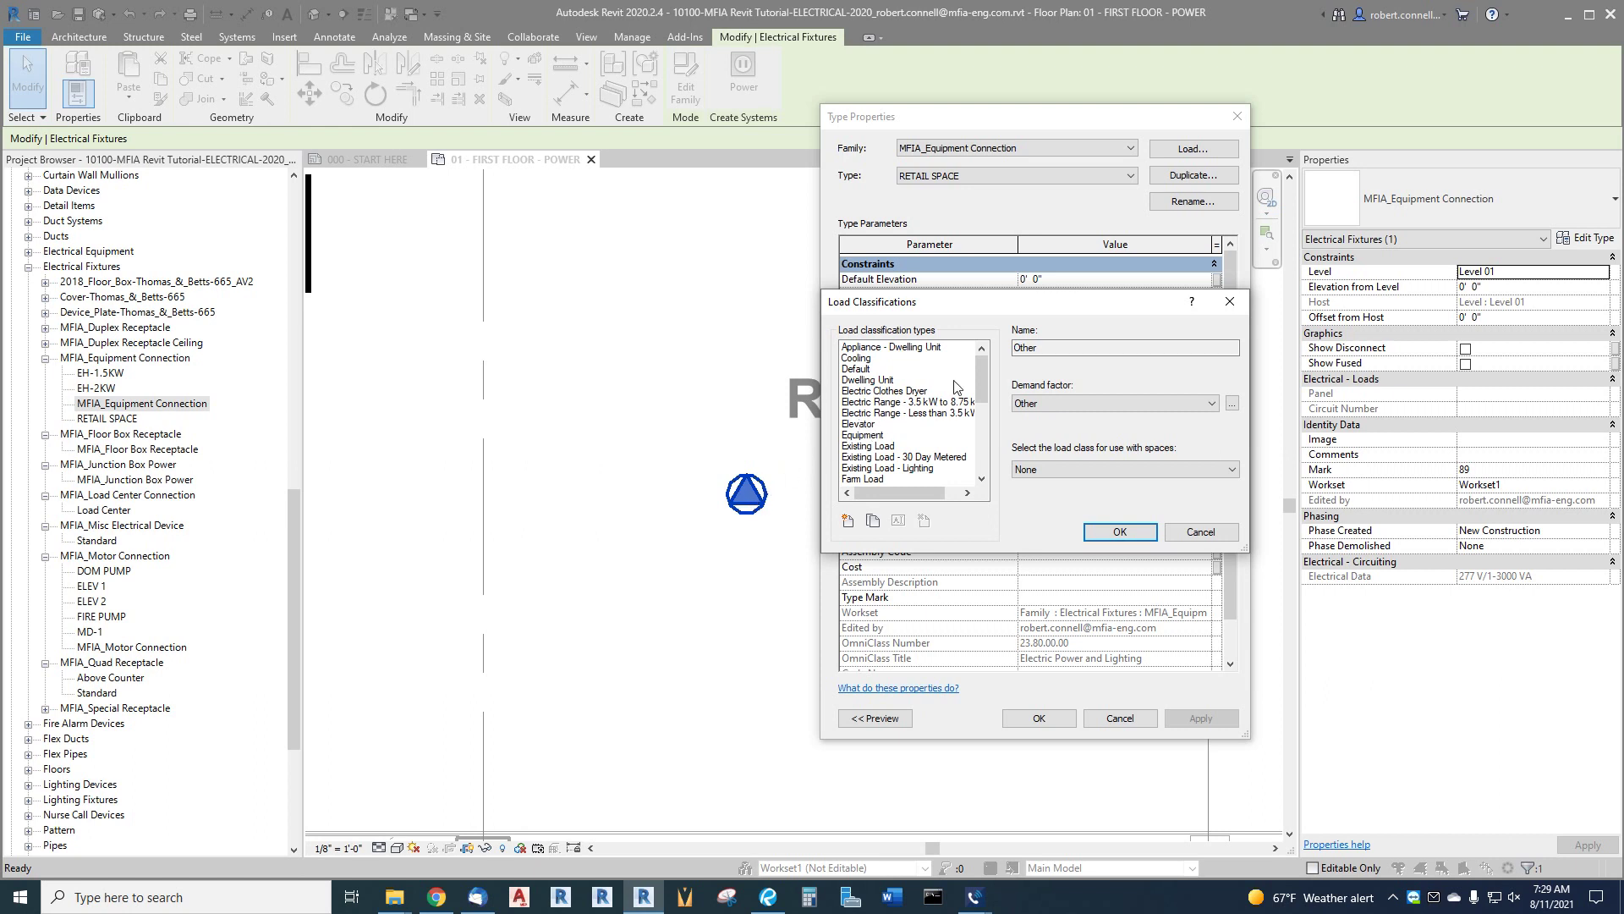
left_click_drag(981, 385, 982, 449)
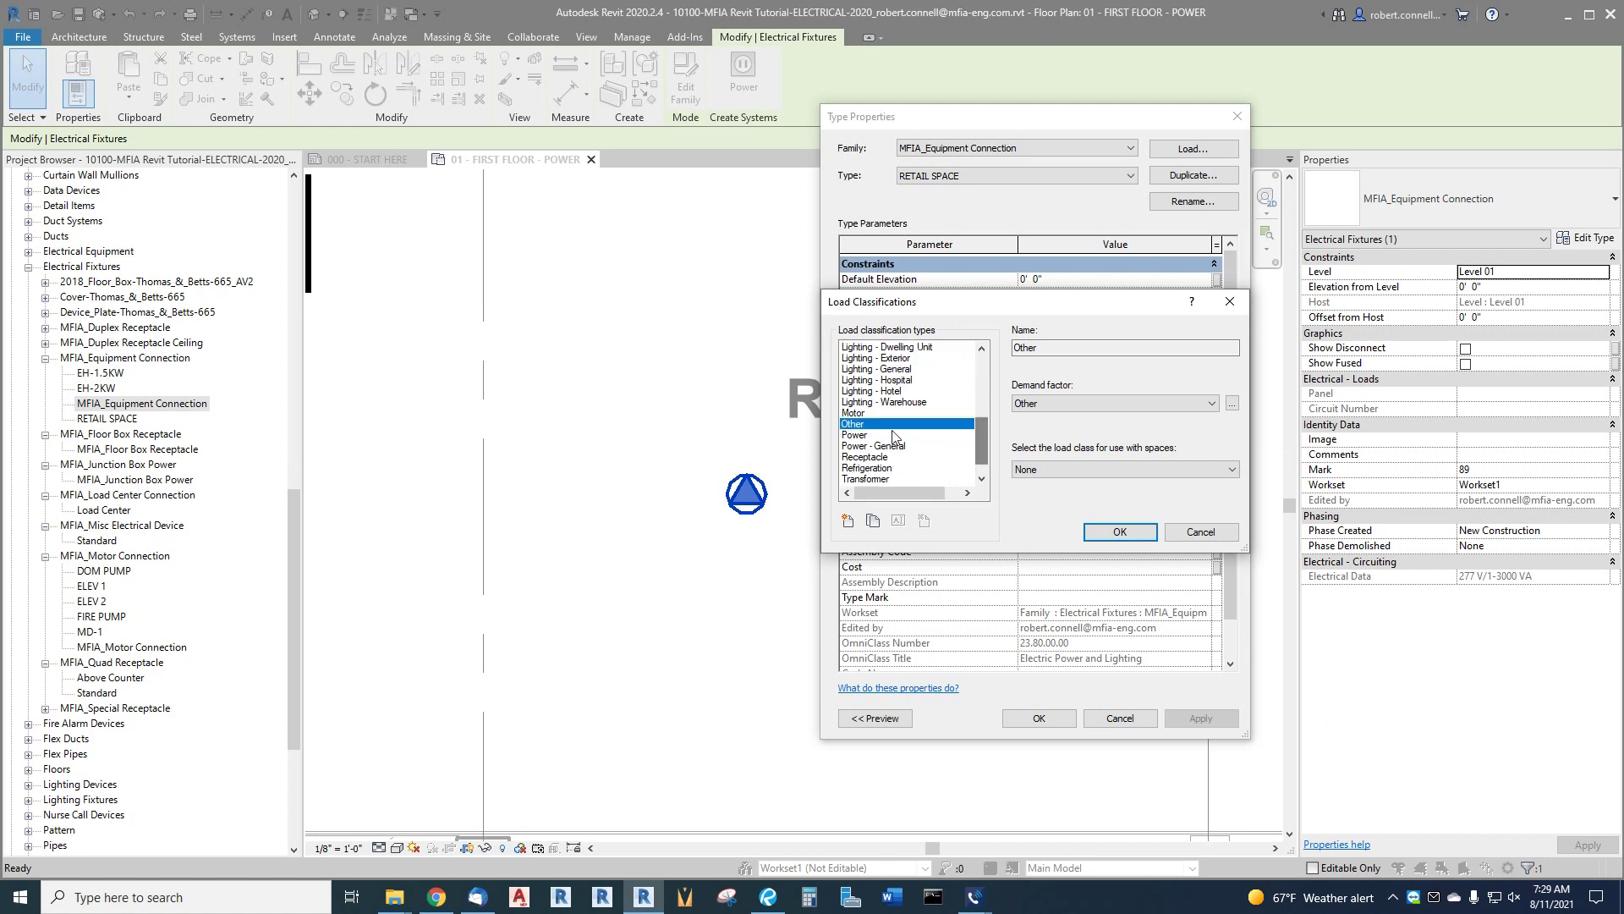
left_click(1104, 534)
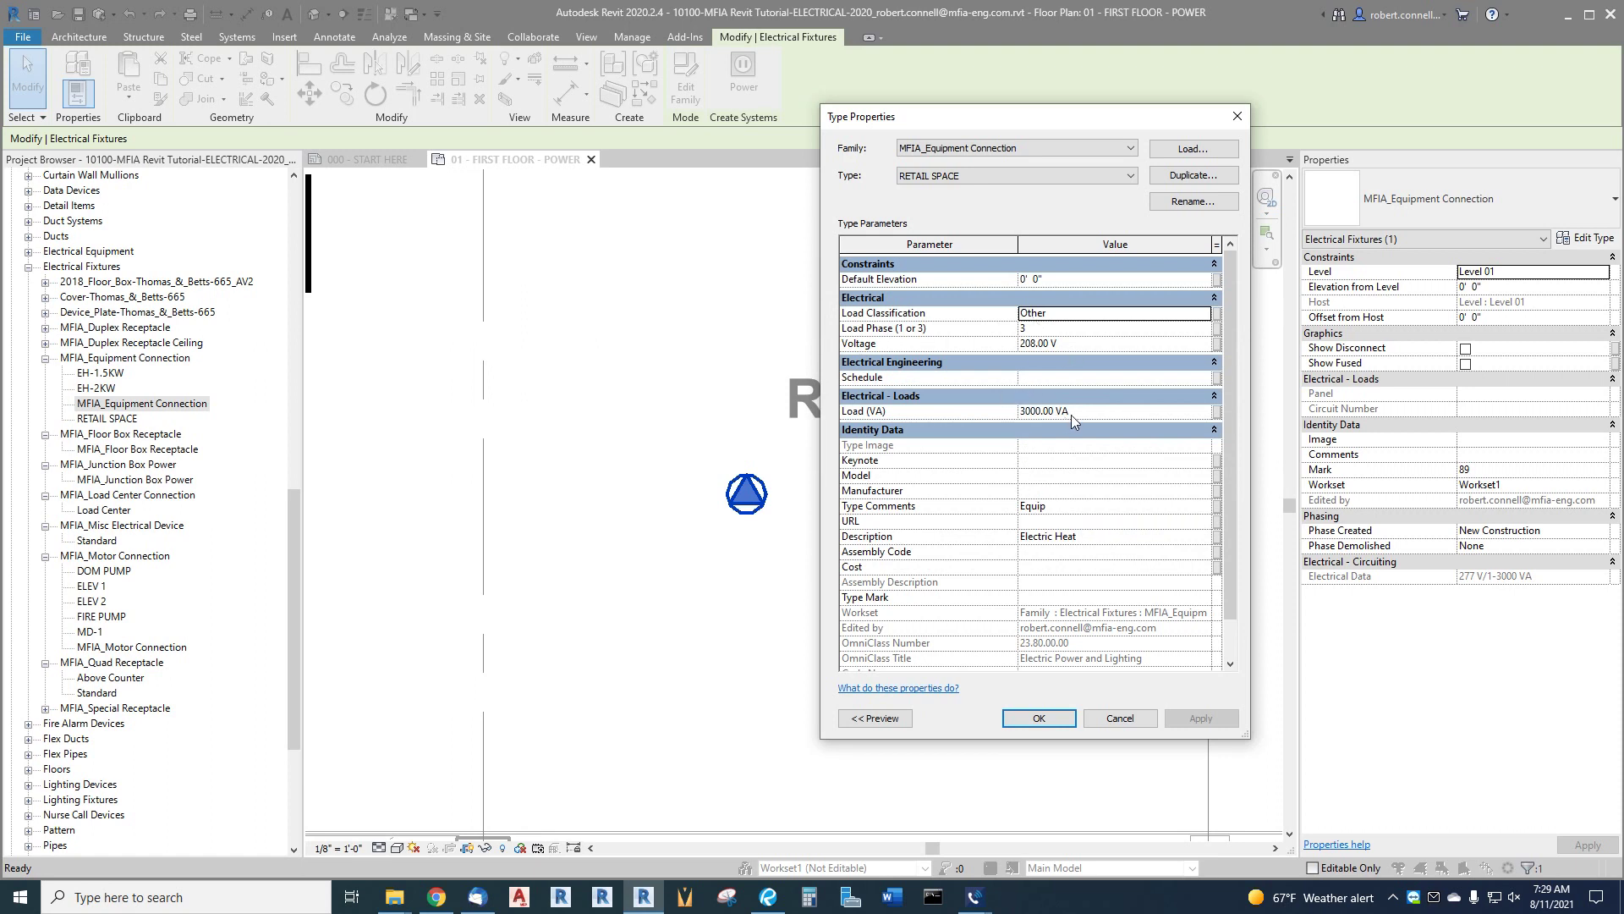
left_click(1039, 717)
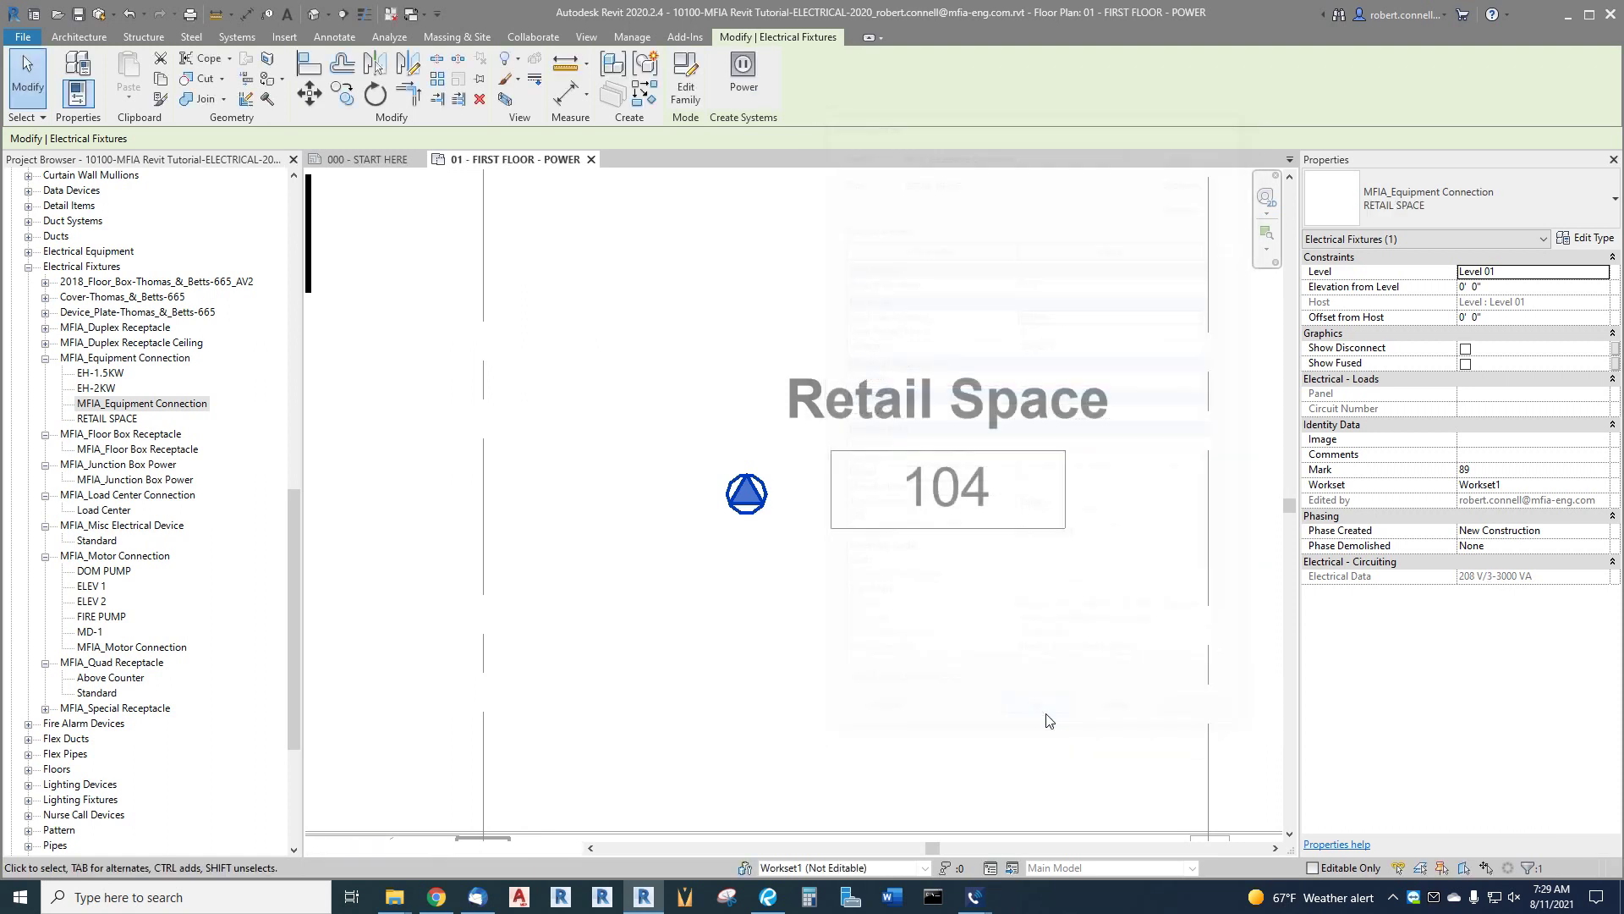
scroll(634, 473, "down", 3)
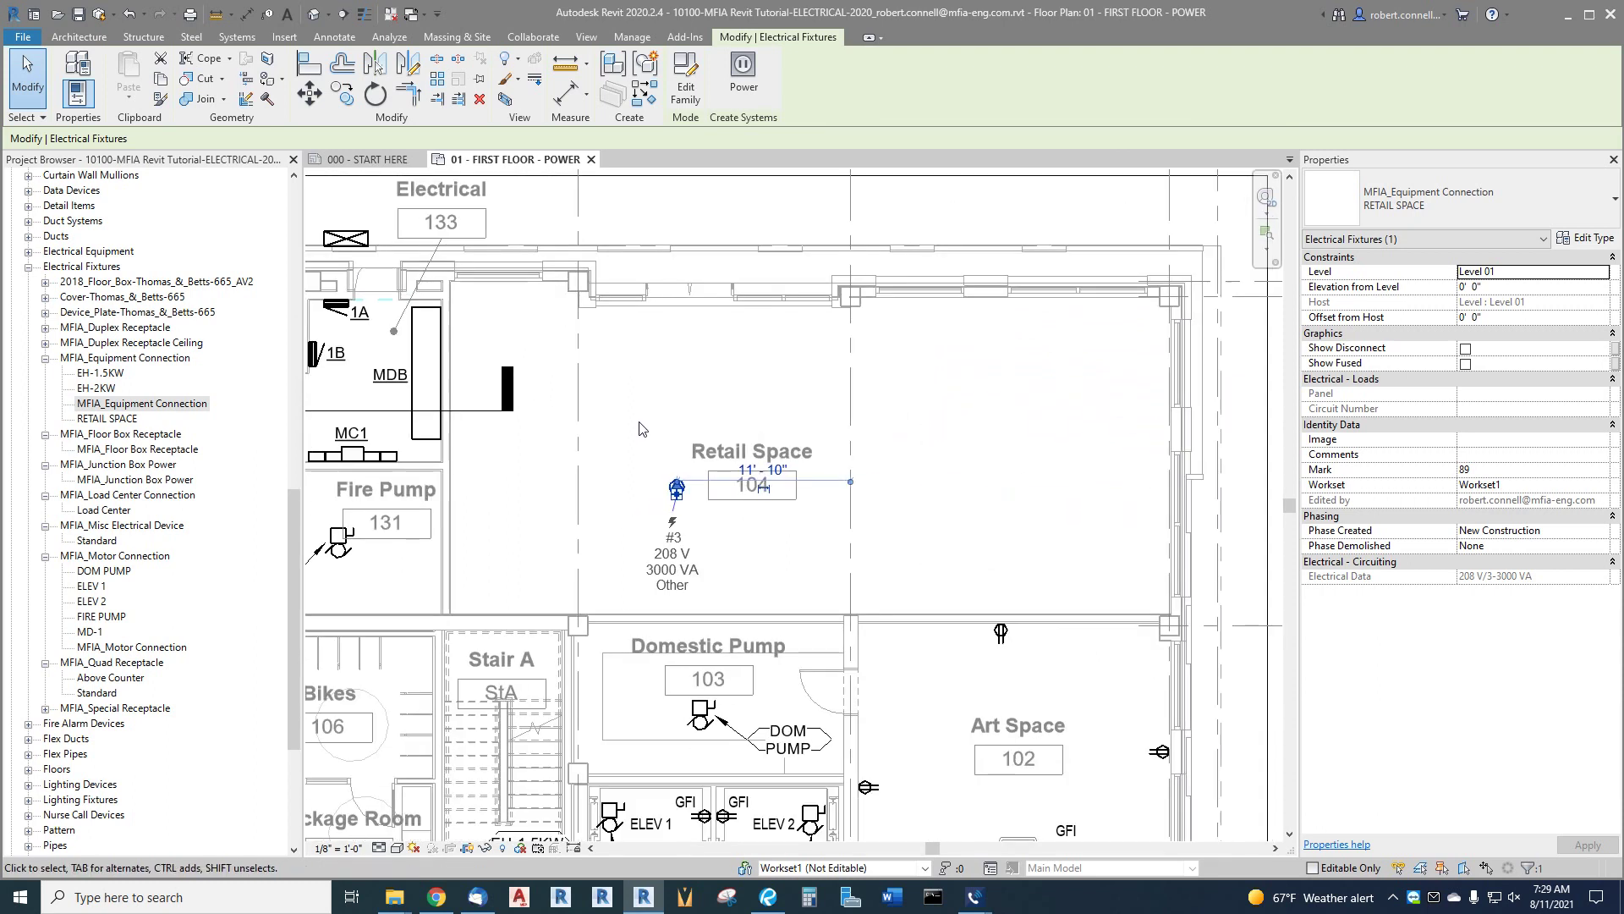
scroll(645, 427, "up", 1)
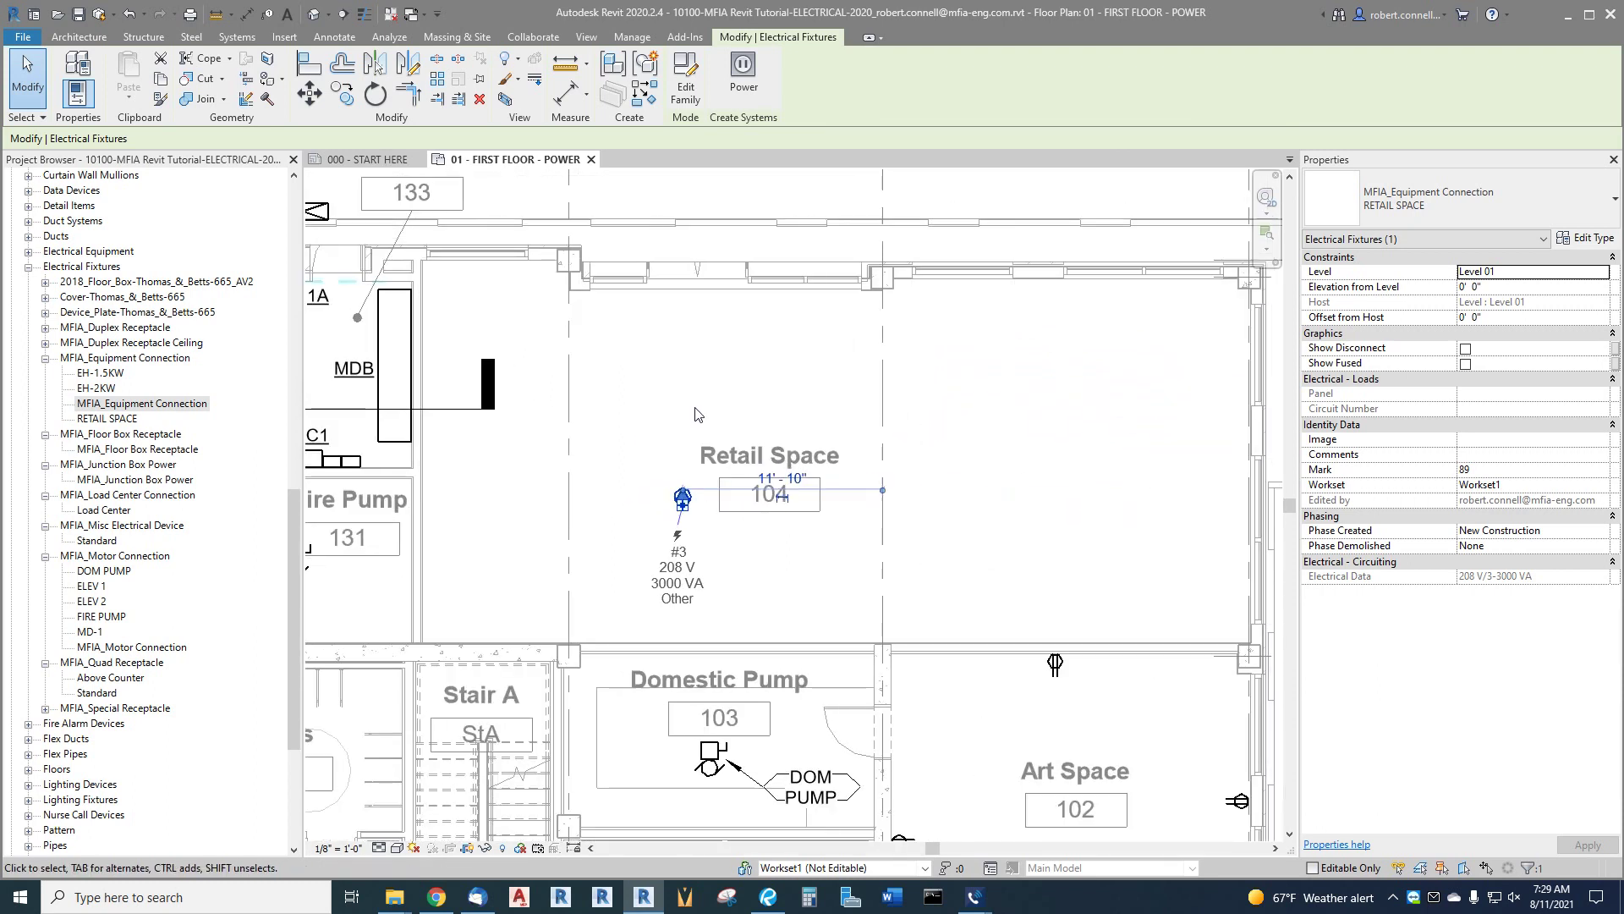
scroll(660, 366, "up", 1)
scroll(706, 386, "down", 1)
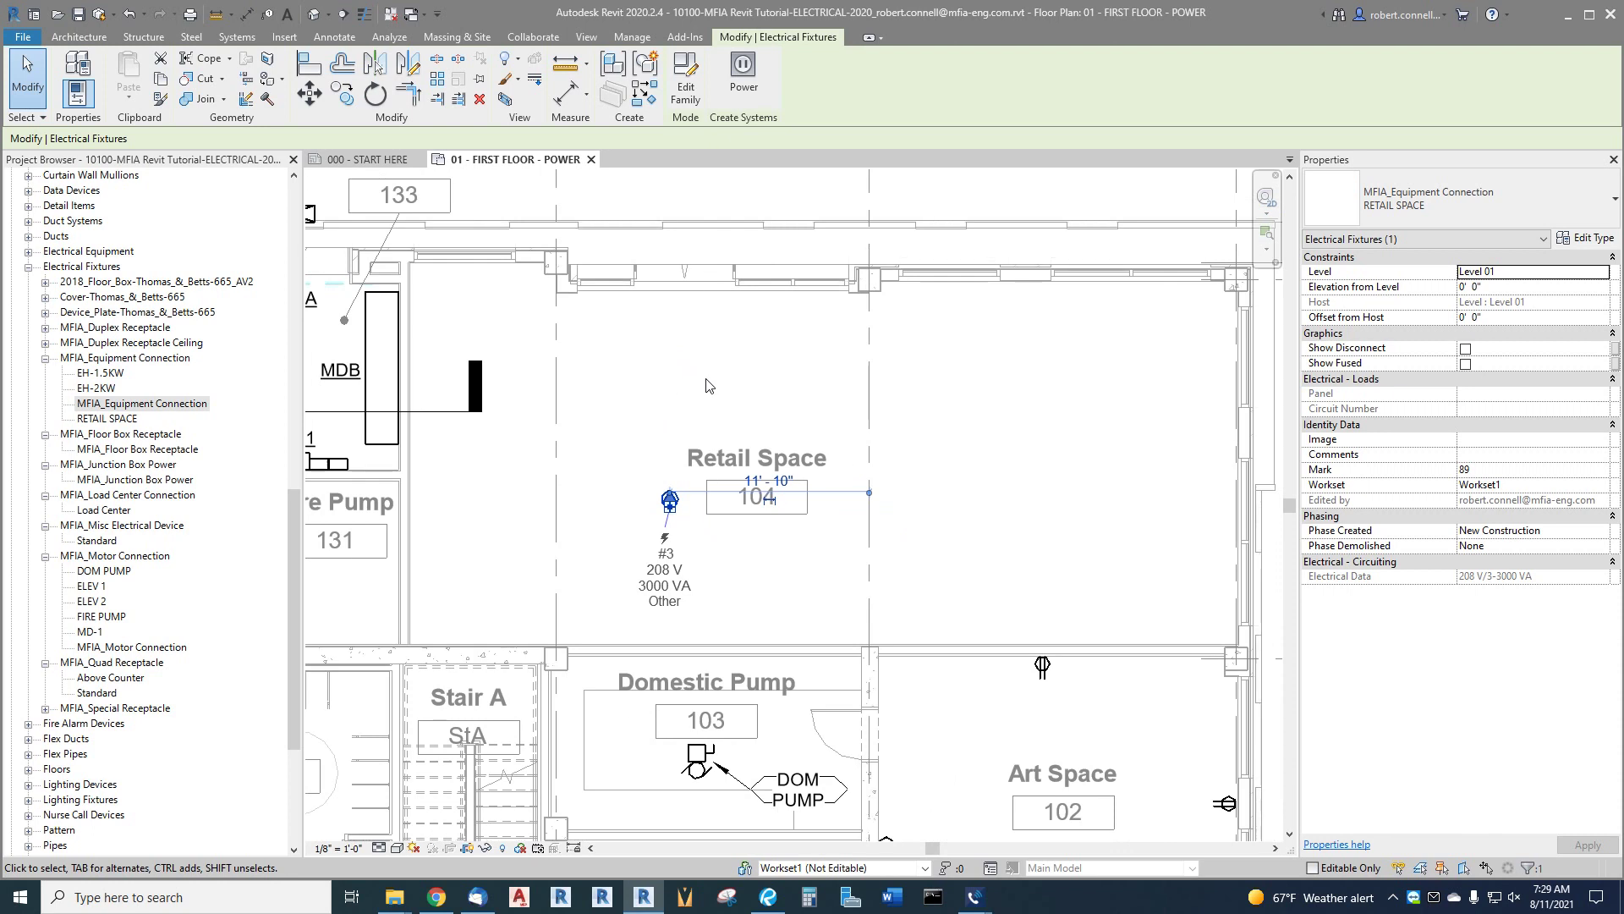
left_click(740, 444)
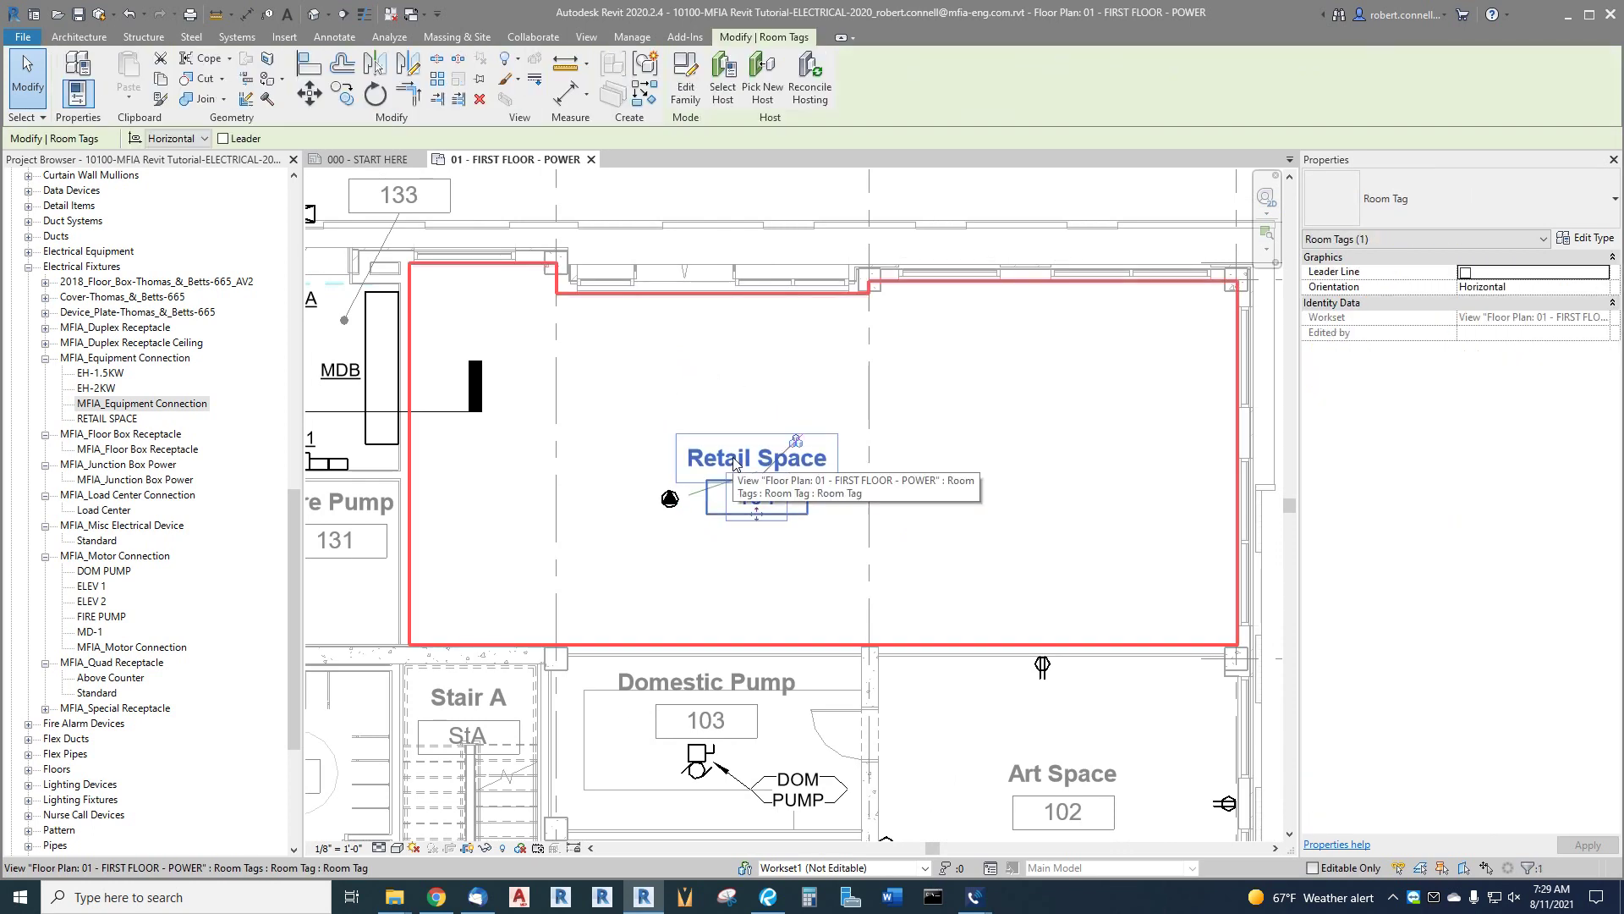
left_click(1450, 197)
left_click(1388, 318)
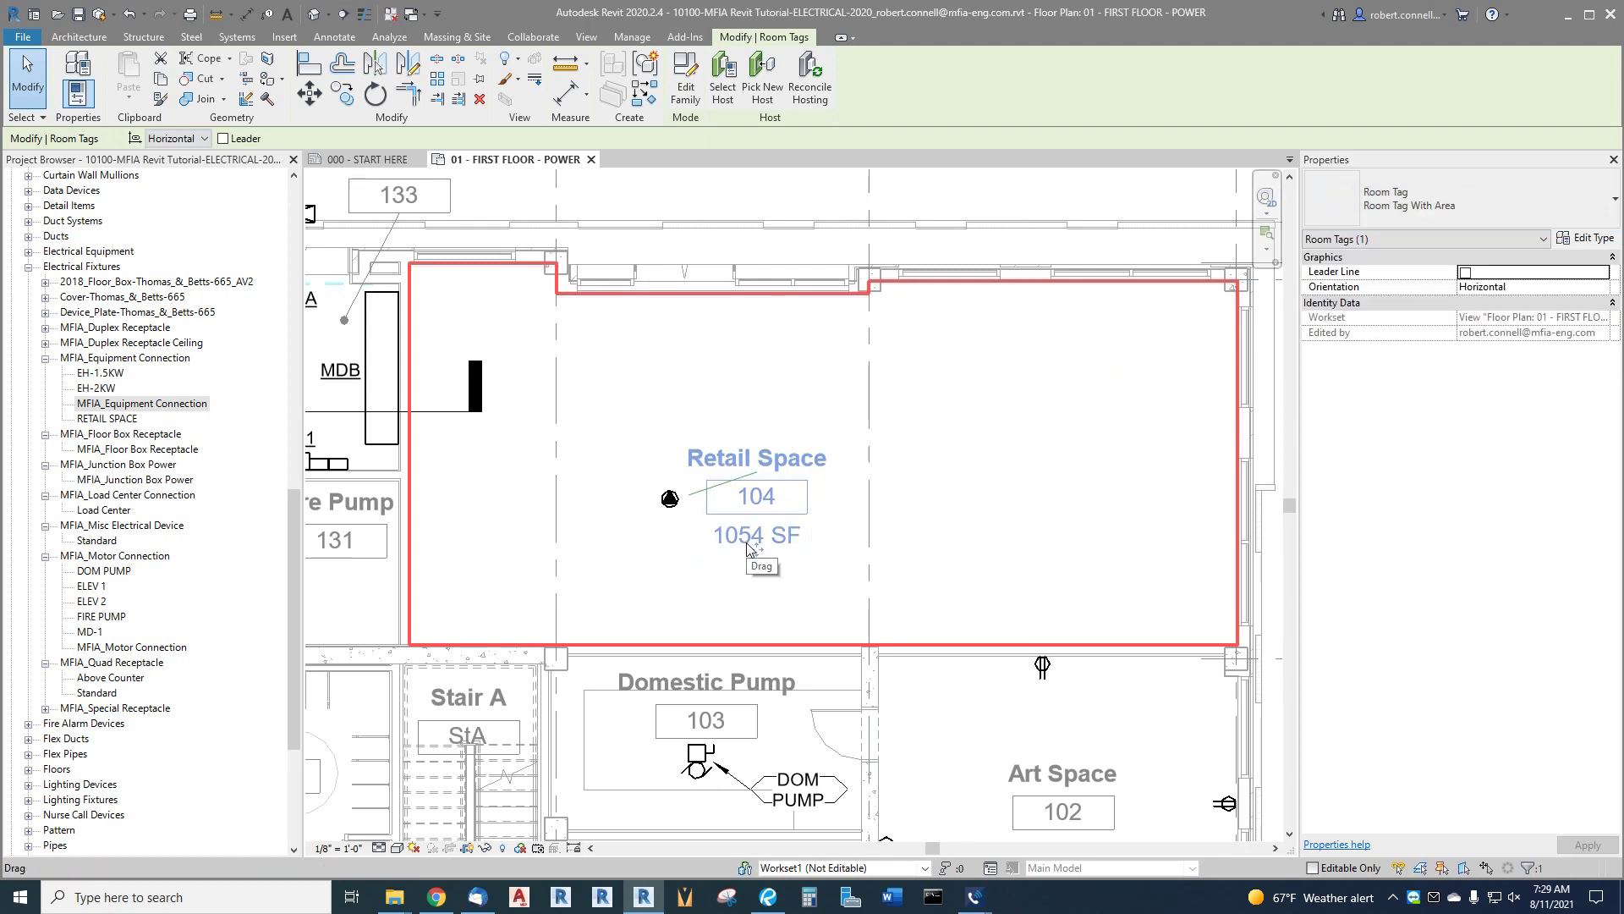
left_click(1449, 197)
left_click(1372, 283)
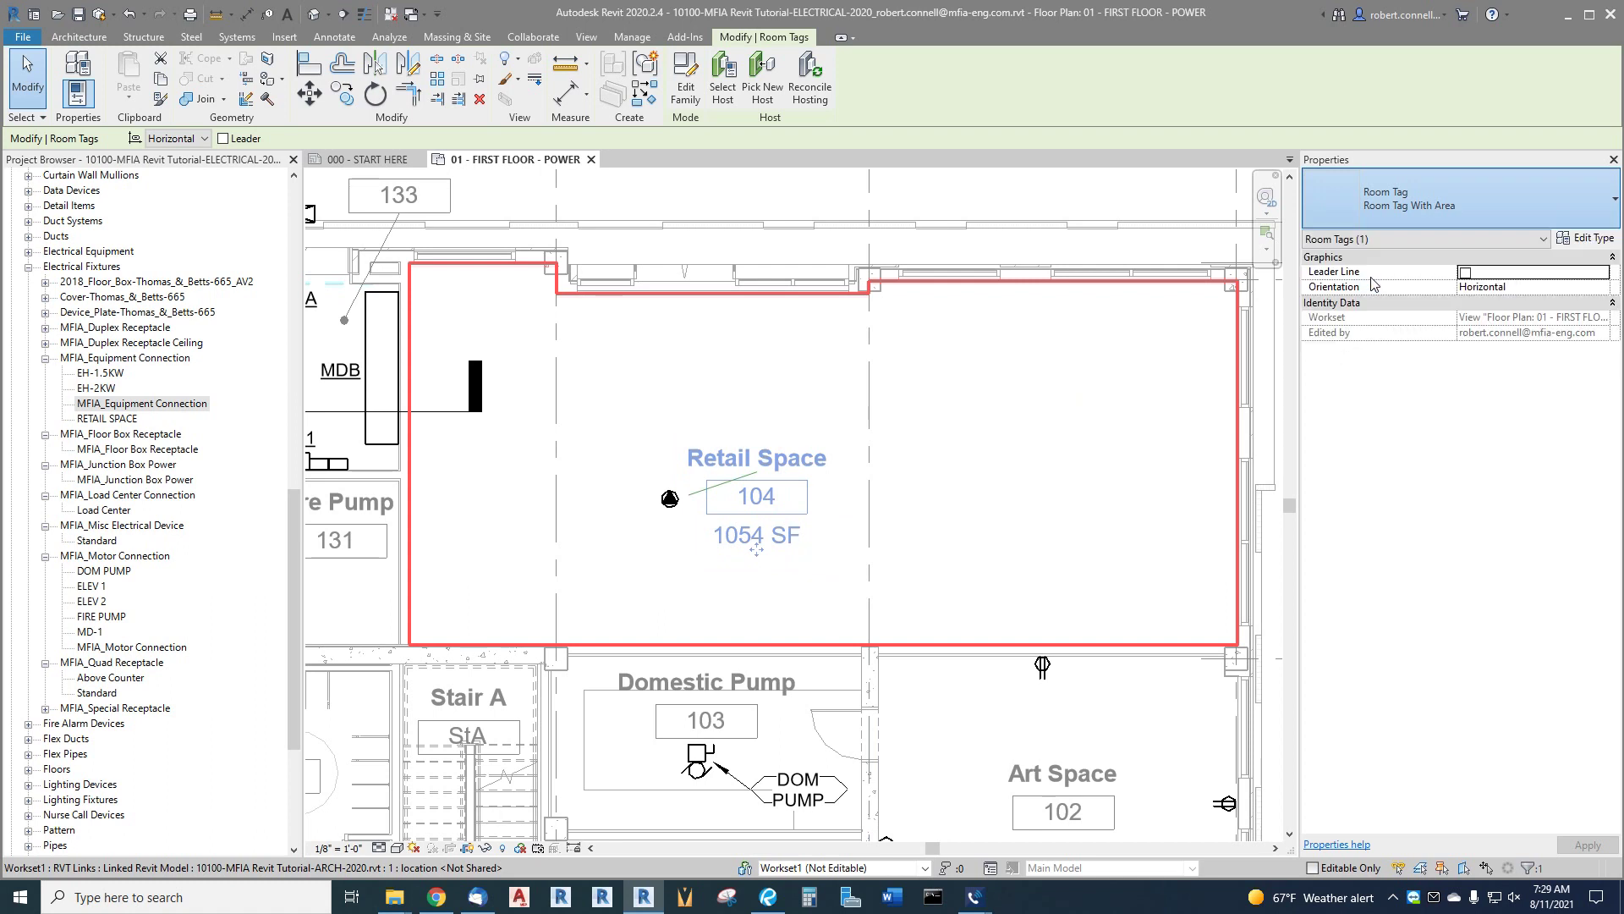
key("ctrl+z")
scroll(711, 522, "up", 4)
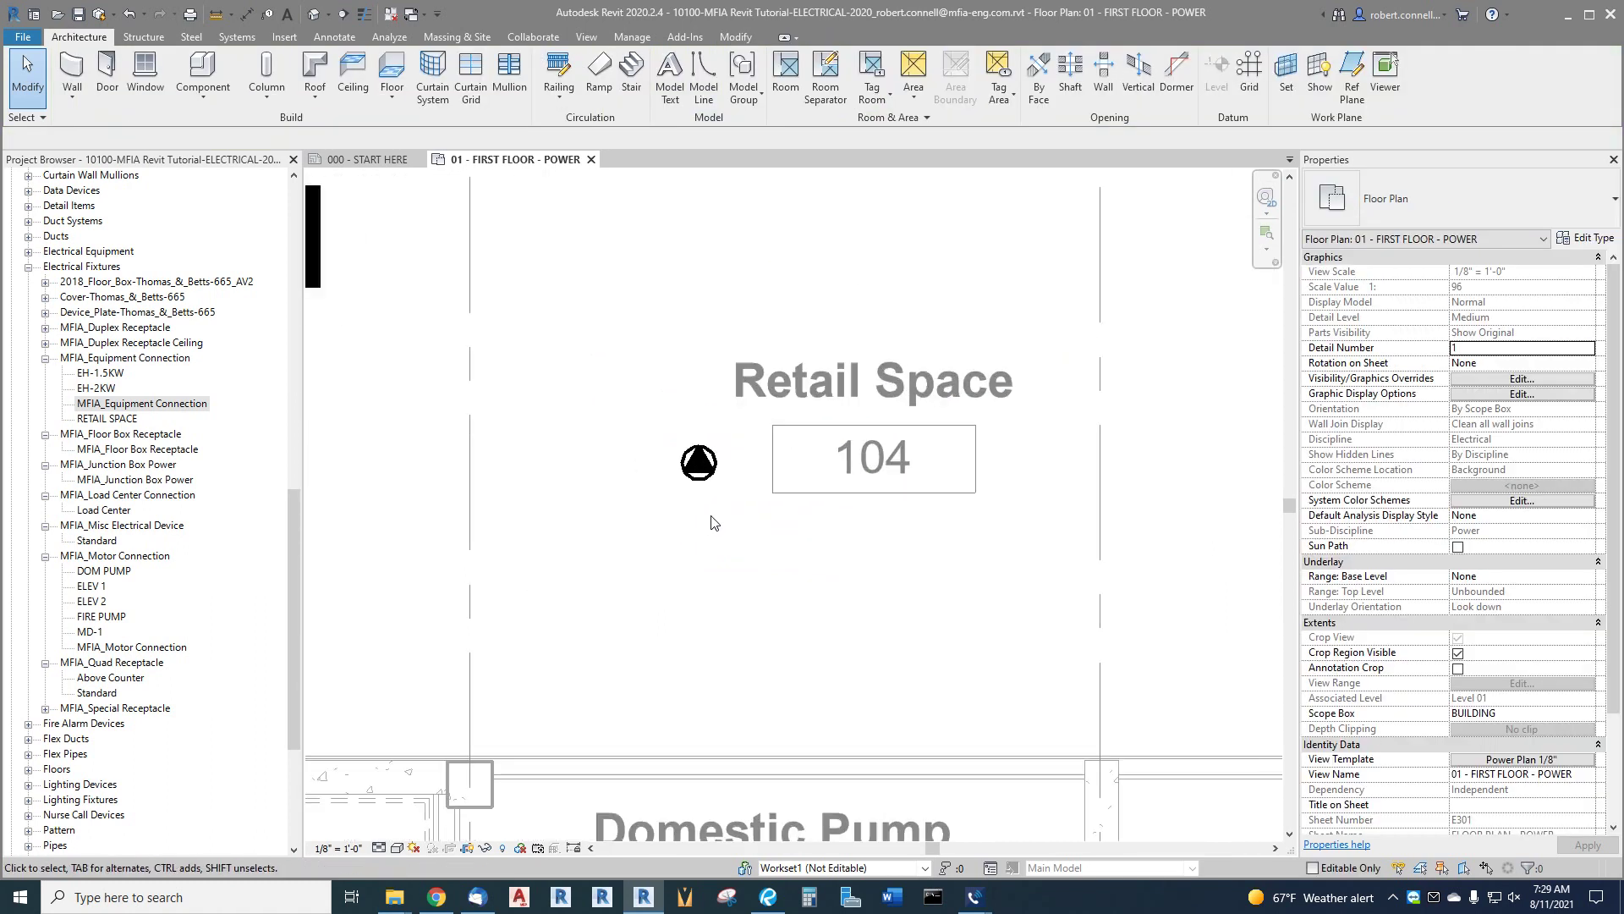
Step: Set the RETAIL SPACE connection's Load (VA) to the formula =1054*20 (21080 VA)
scroll(710, 522, "up", 2)
left_click(704, 450)
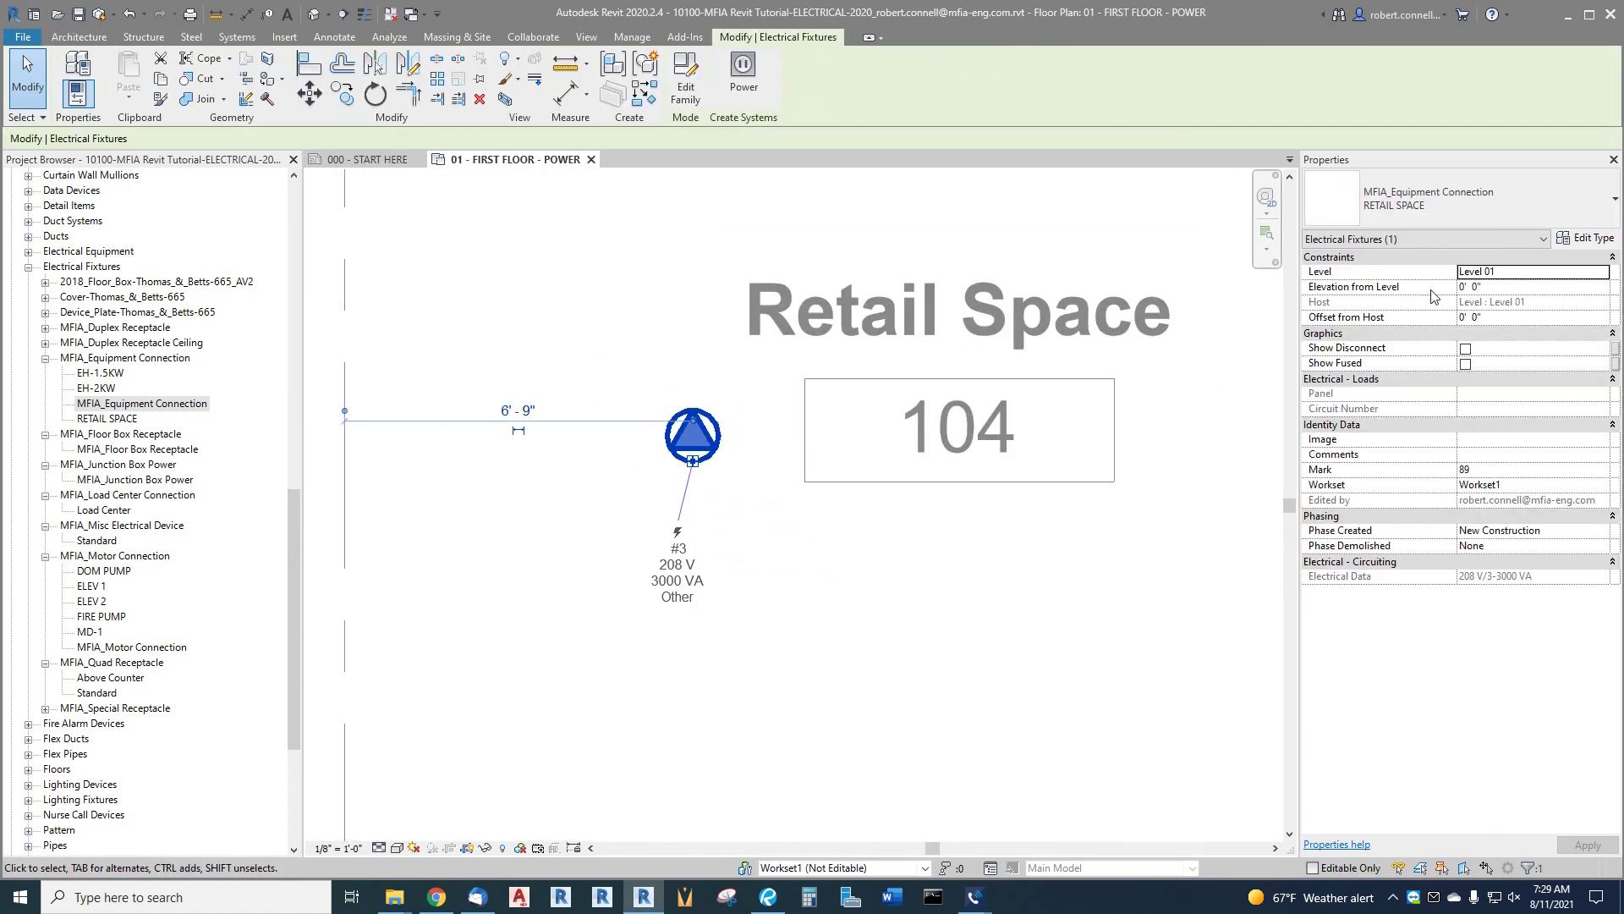
left_click(1587, 238)
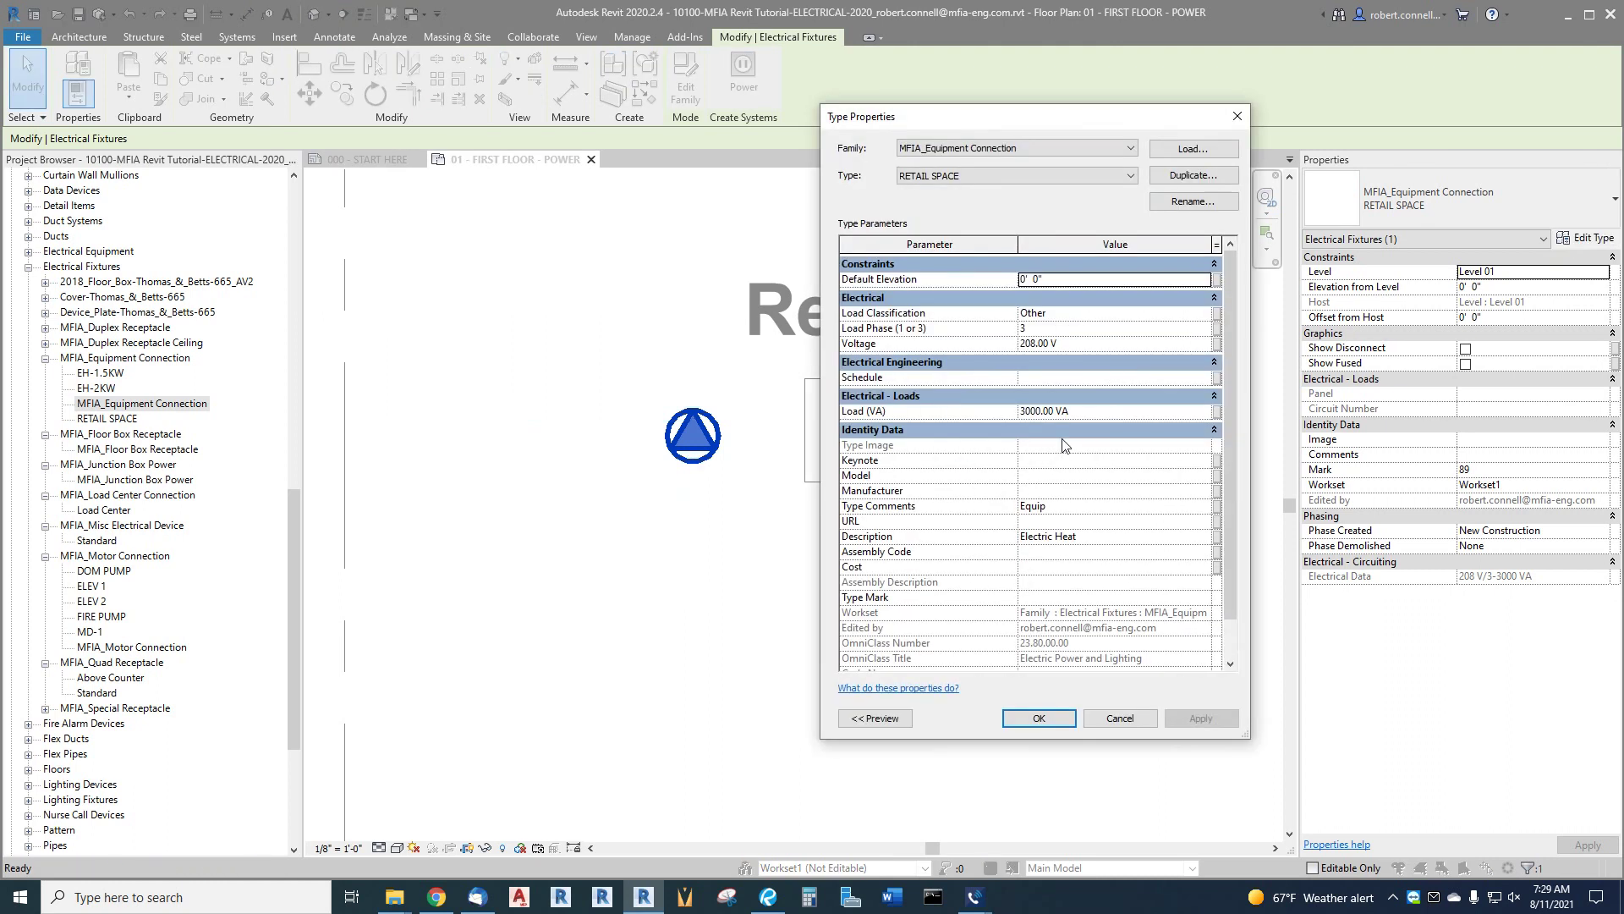
left_click(1102, 415)
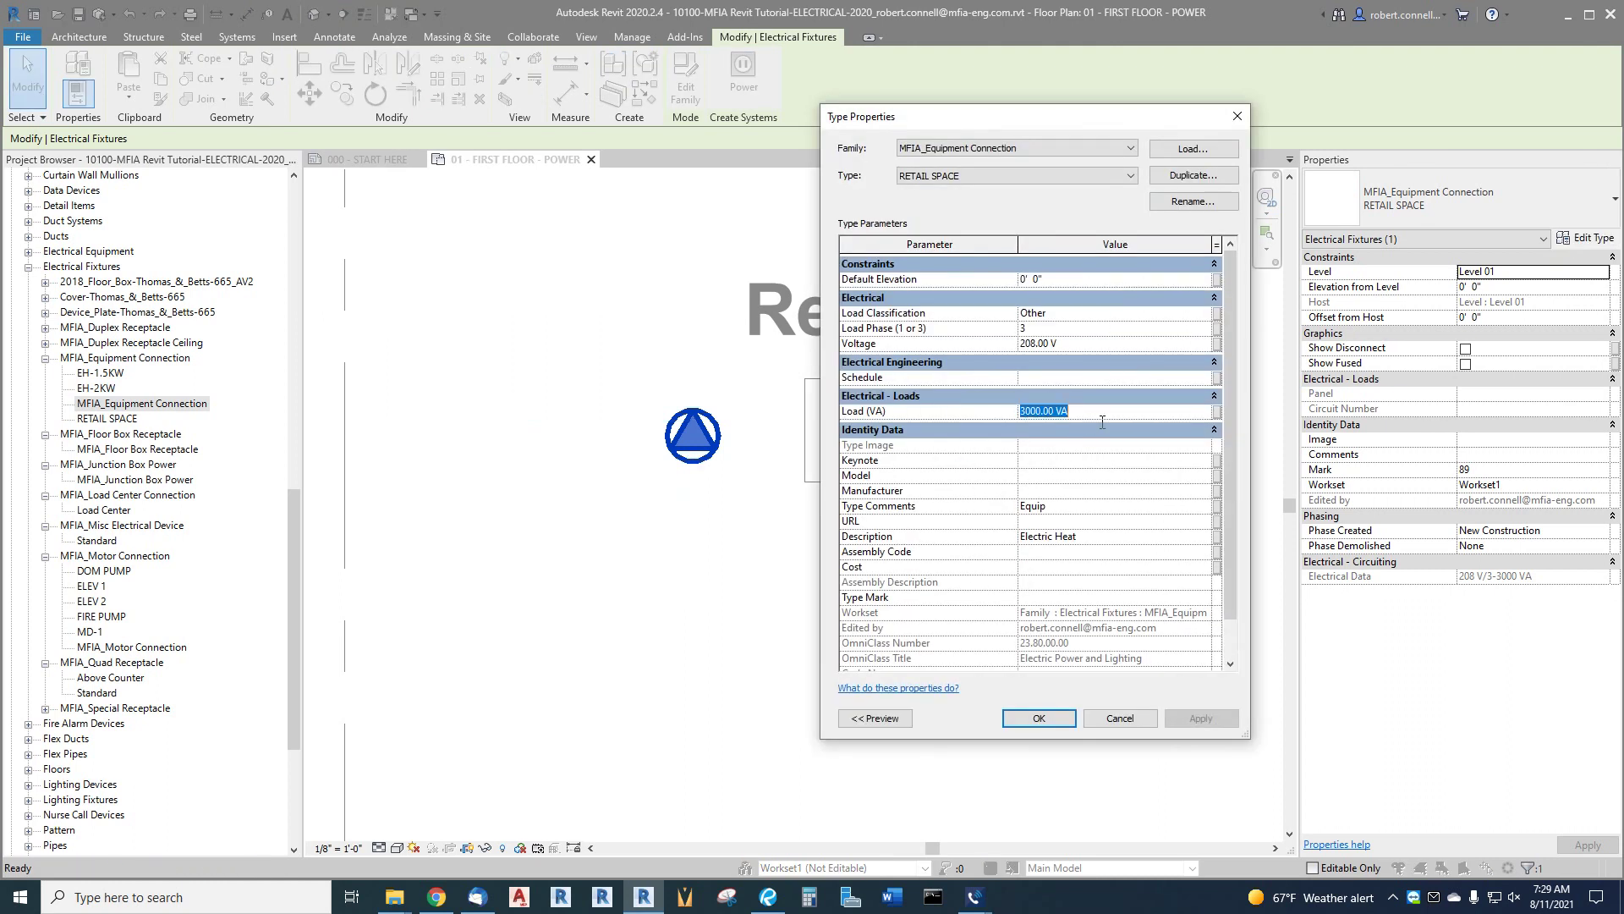
type("=1054*")
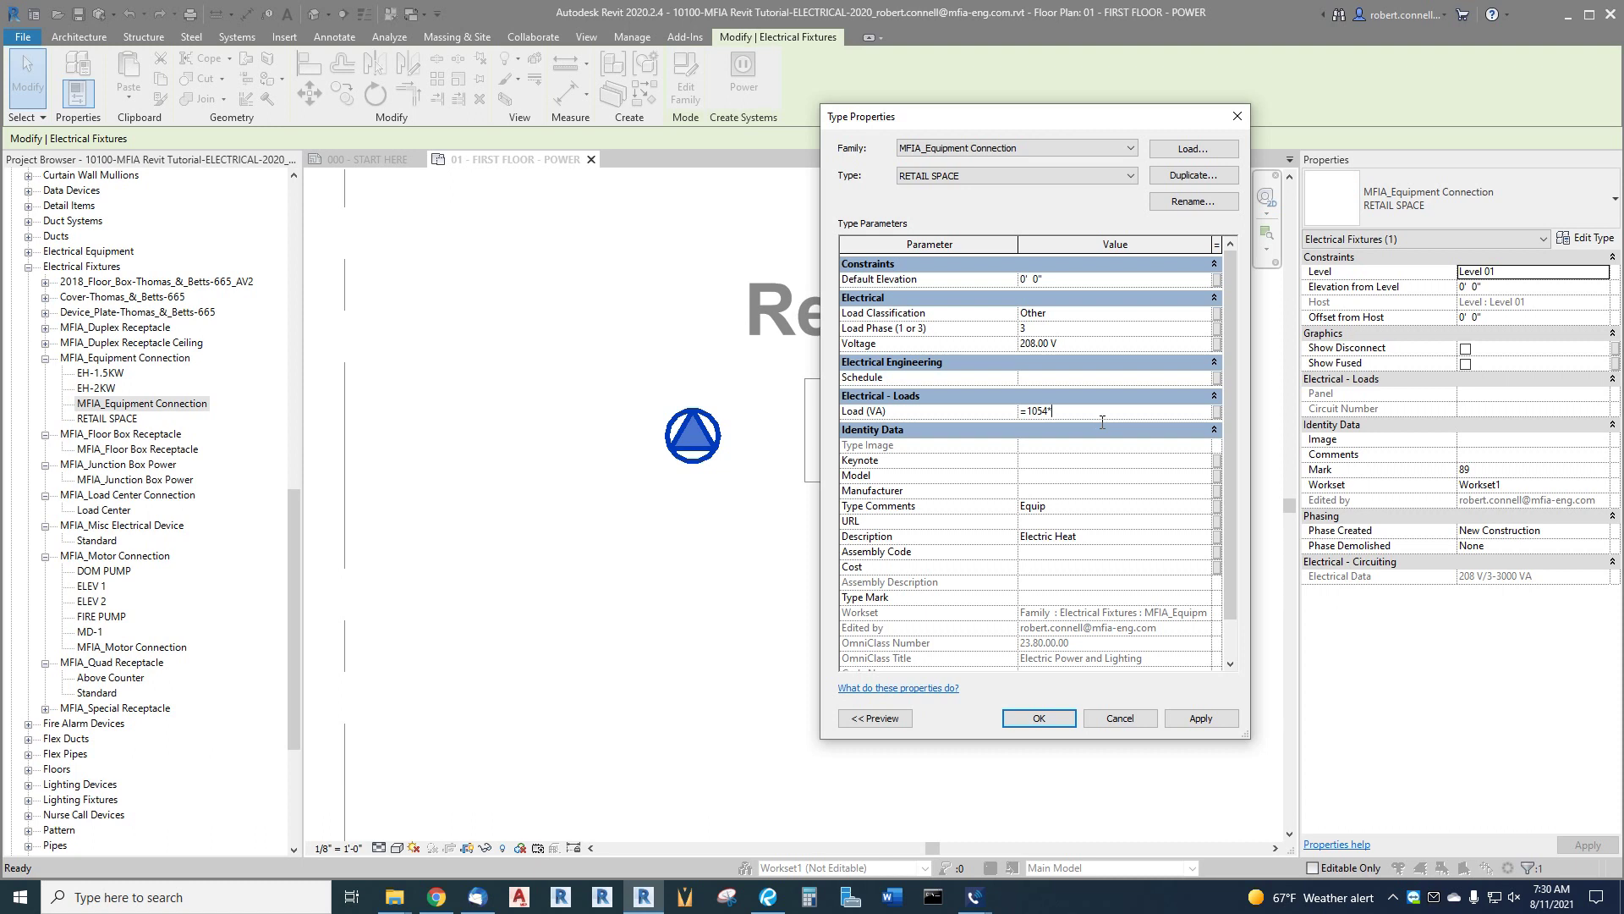
type("20")
key("Return")
Step: Clear Type Comments and Description, set Type Mark to FUTURE RETAIL, and apply
left_click(1057, 509)
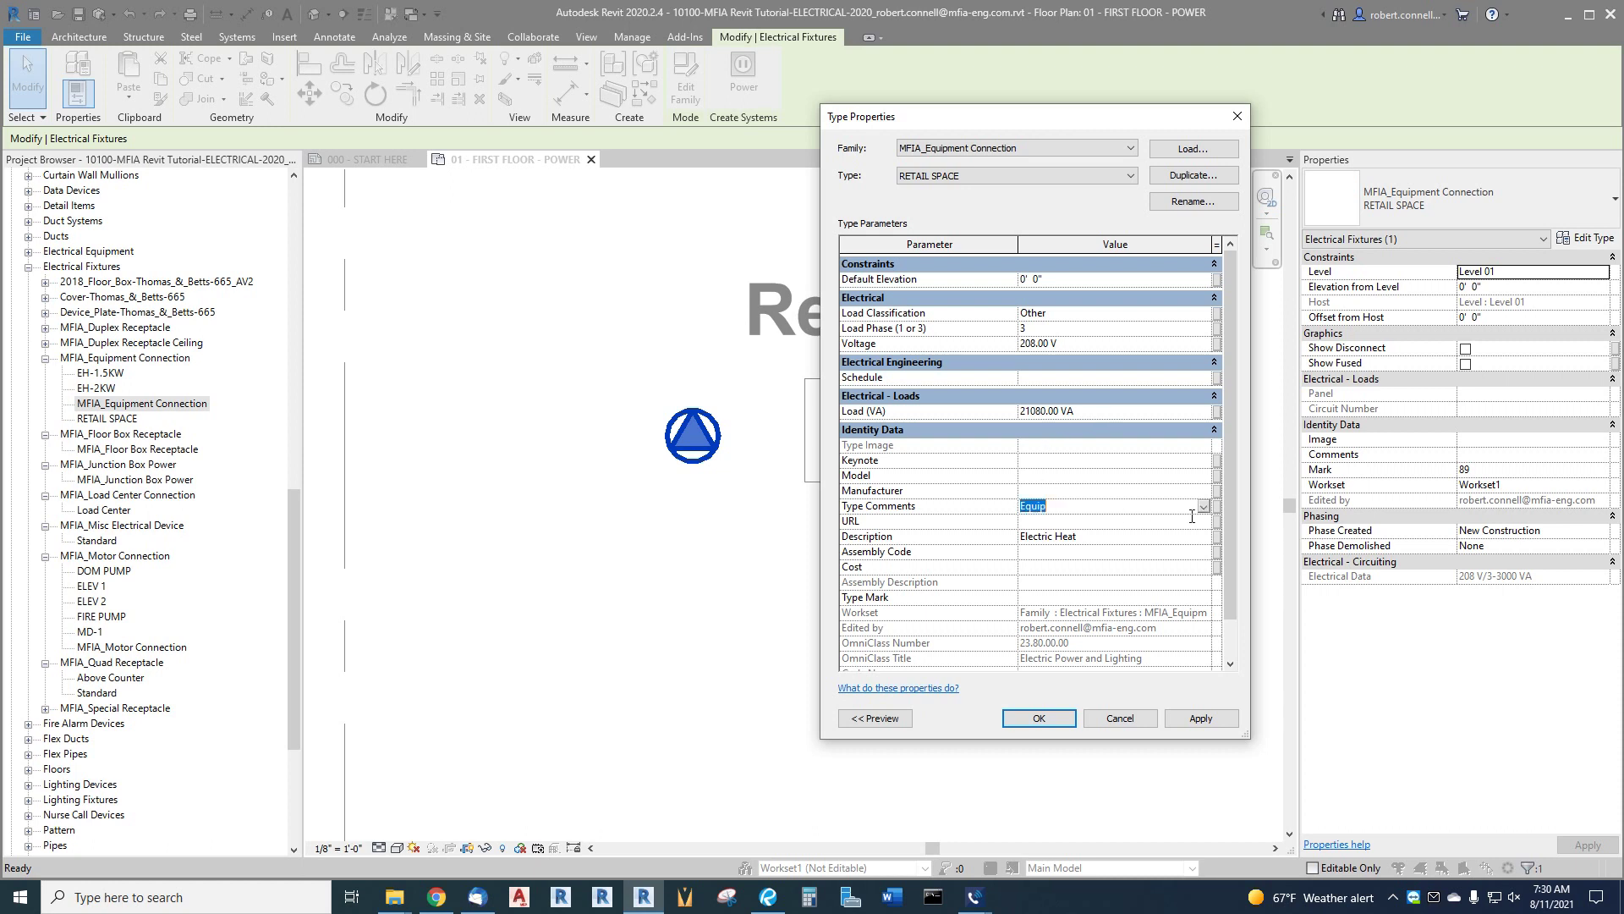
key("ctrl+x")
left_click(1096, 520)
key("ctrl+v")
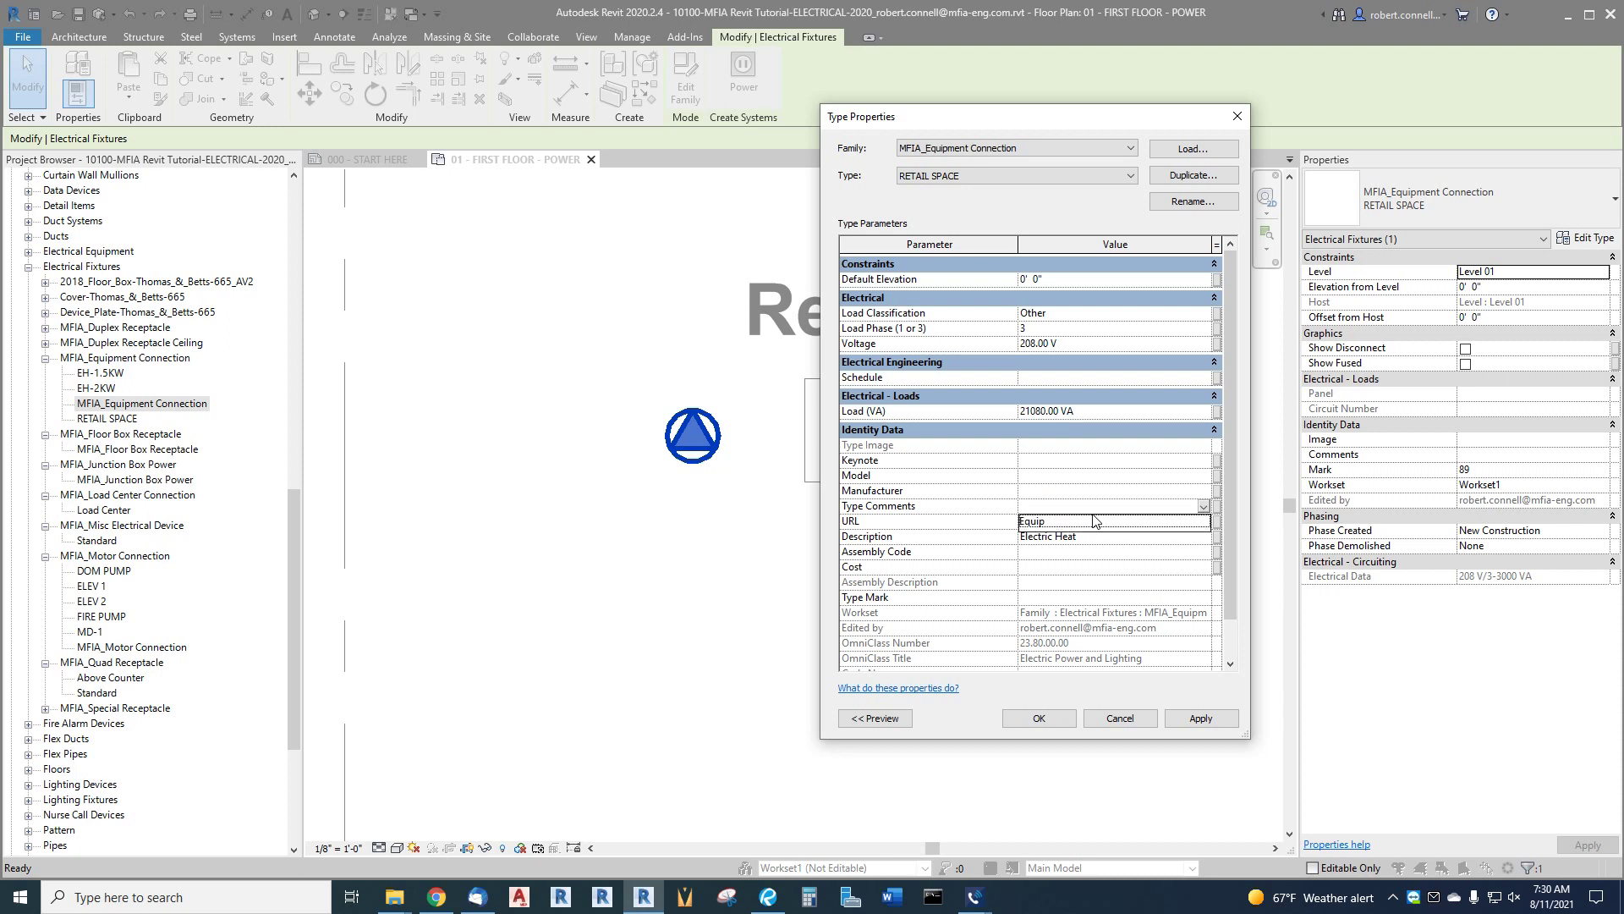
key("Escape")
left_click(1100, 540)
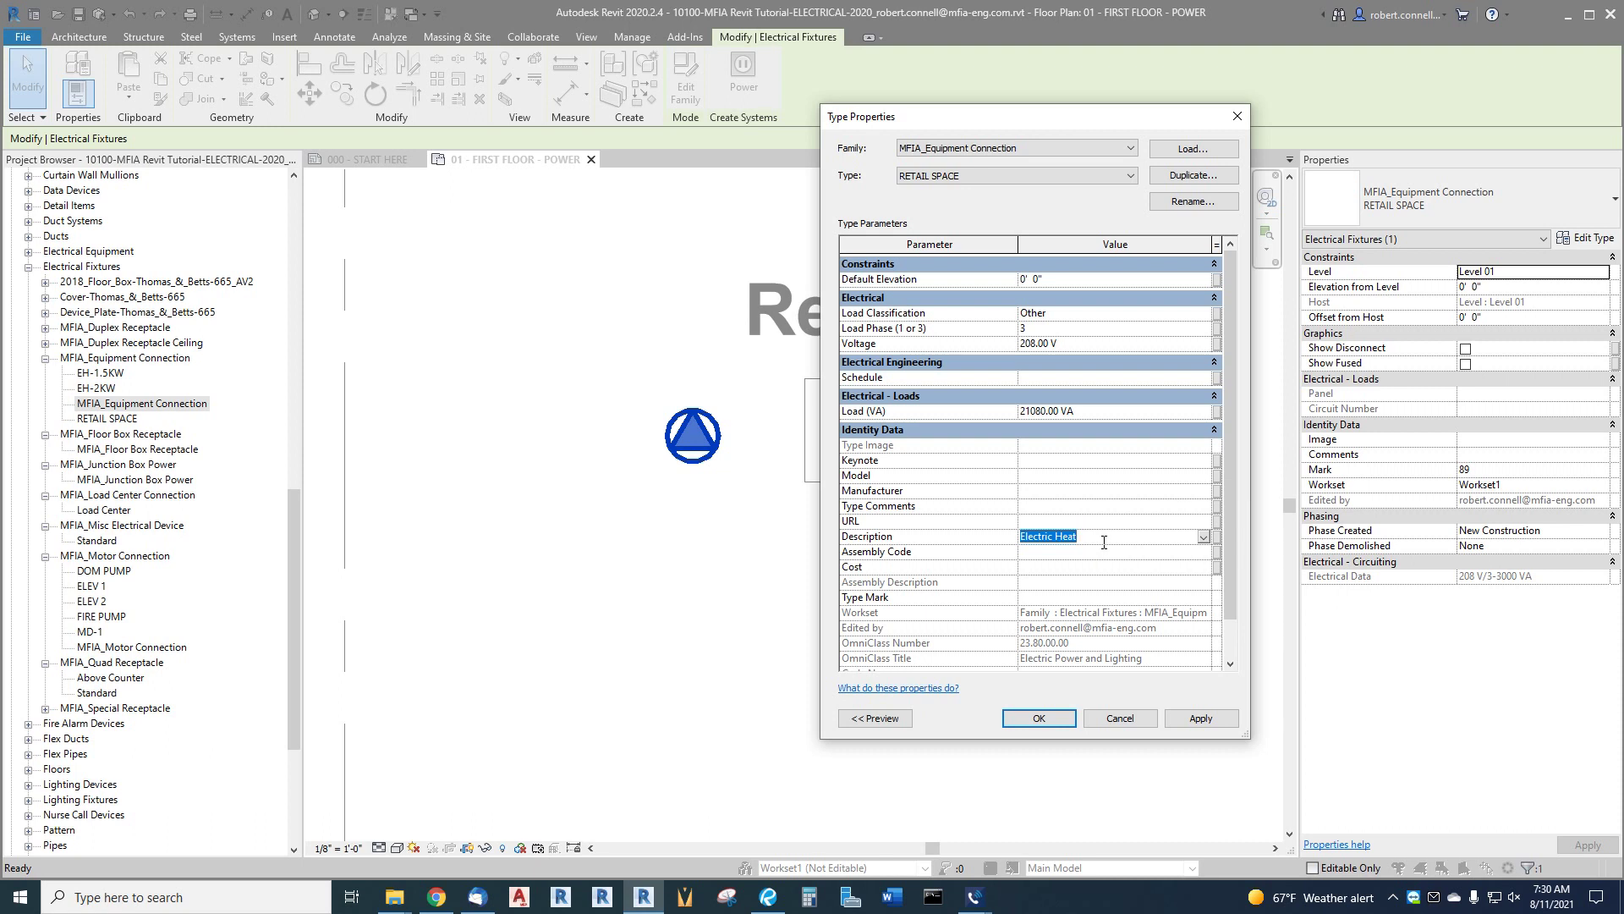
key("BackSpace")
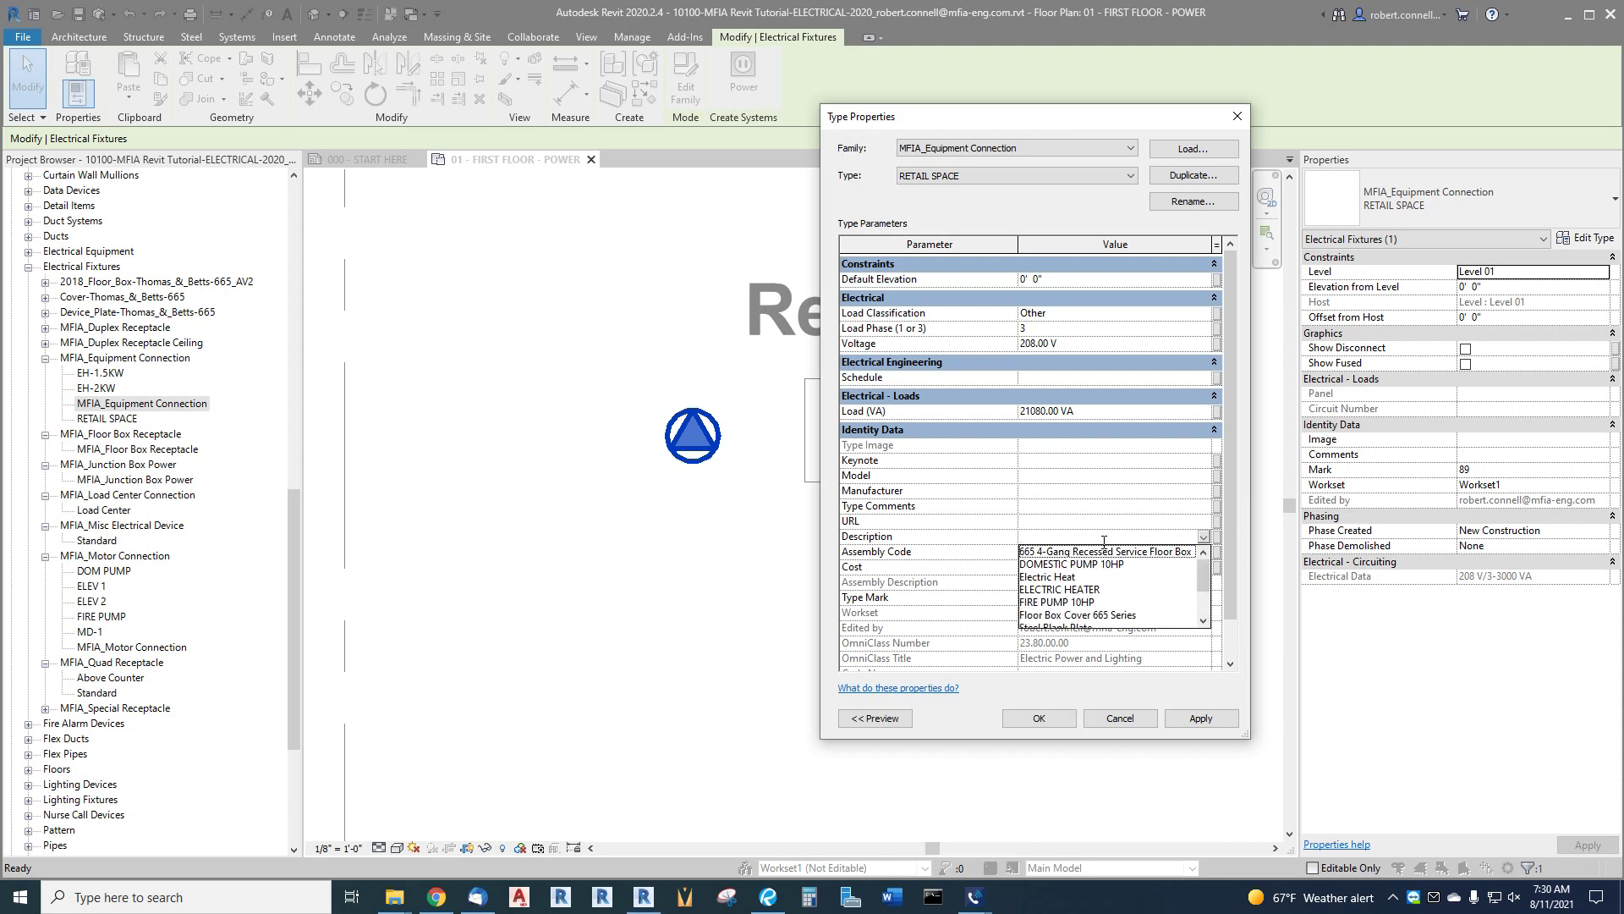
key("Escape")
left_click(1064, 598)
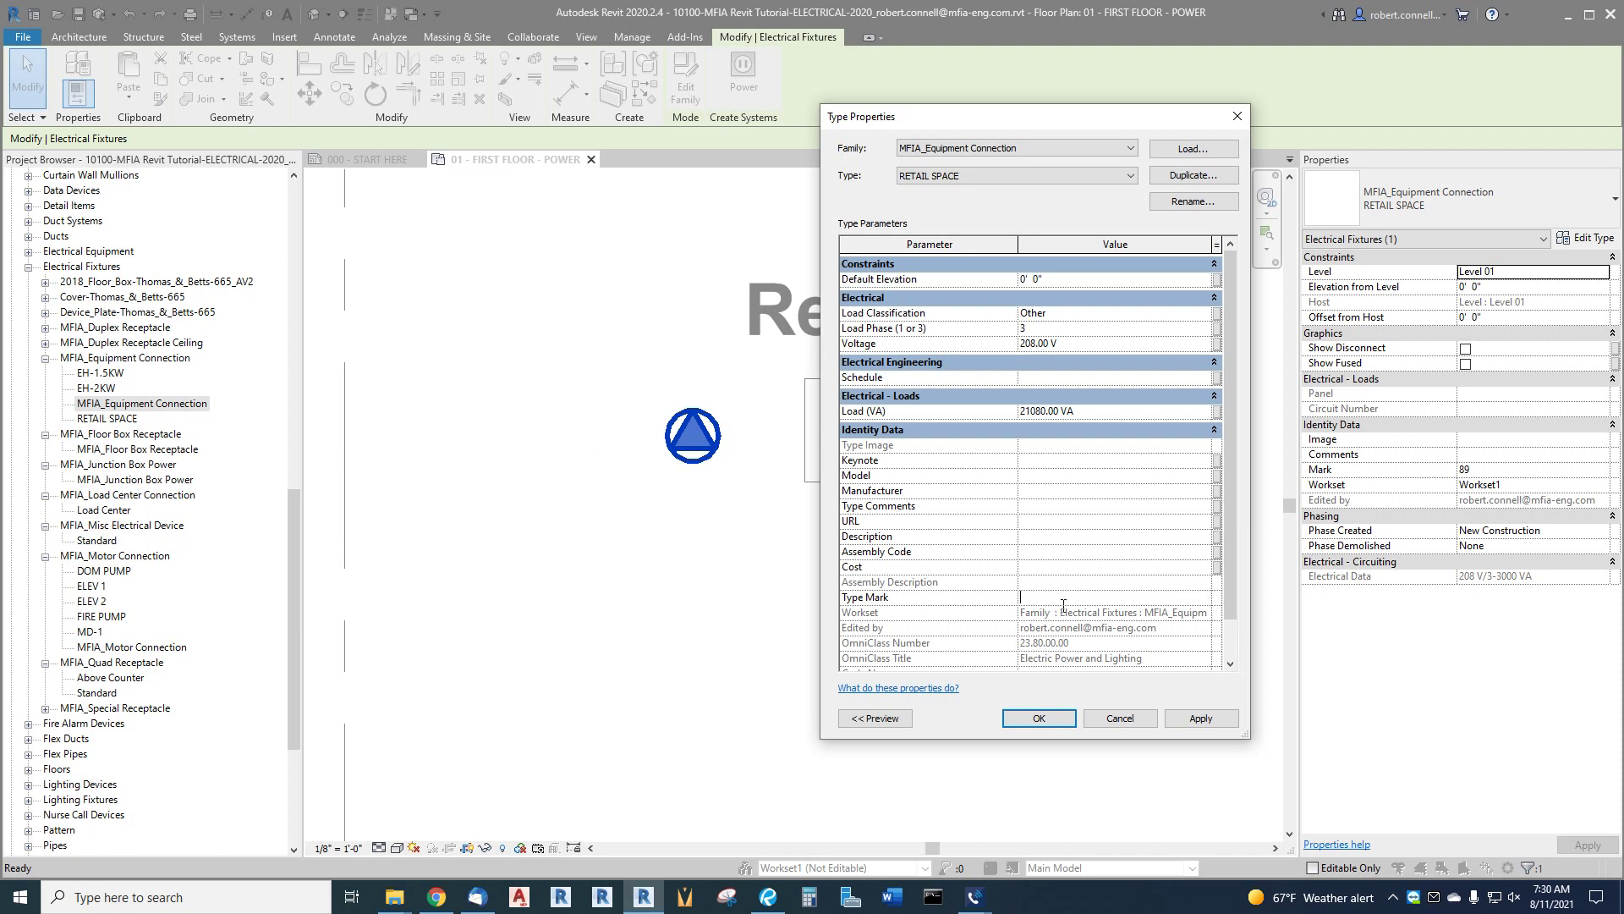
type("FUTURE RETAIL")
left_click(1039, 717)
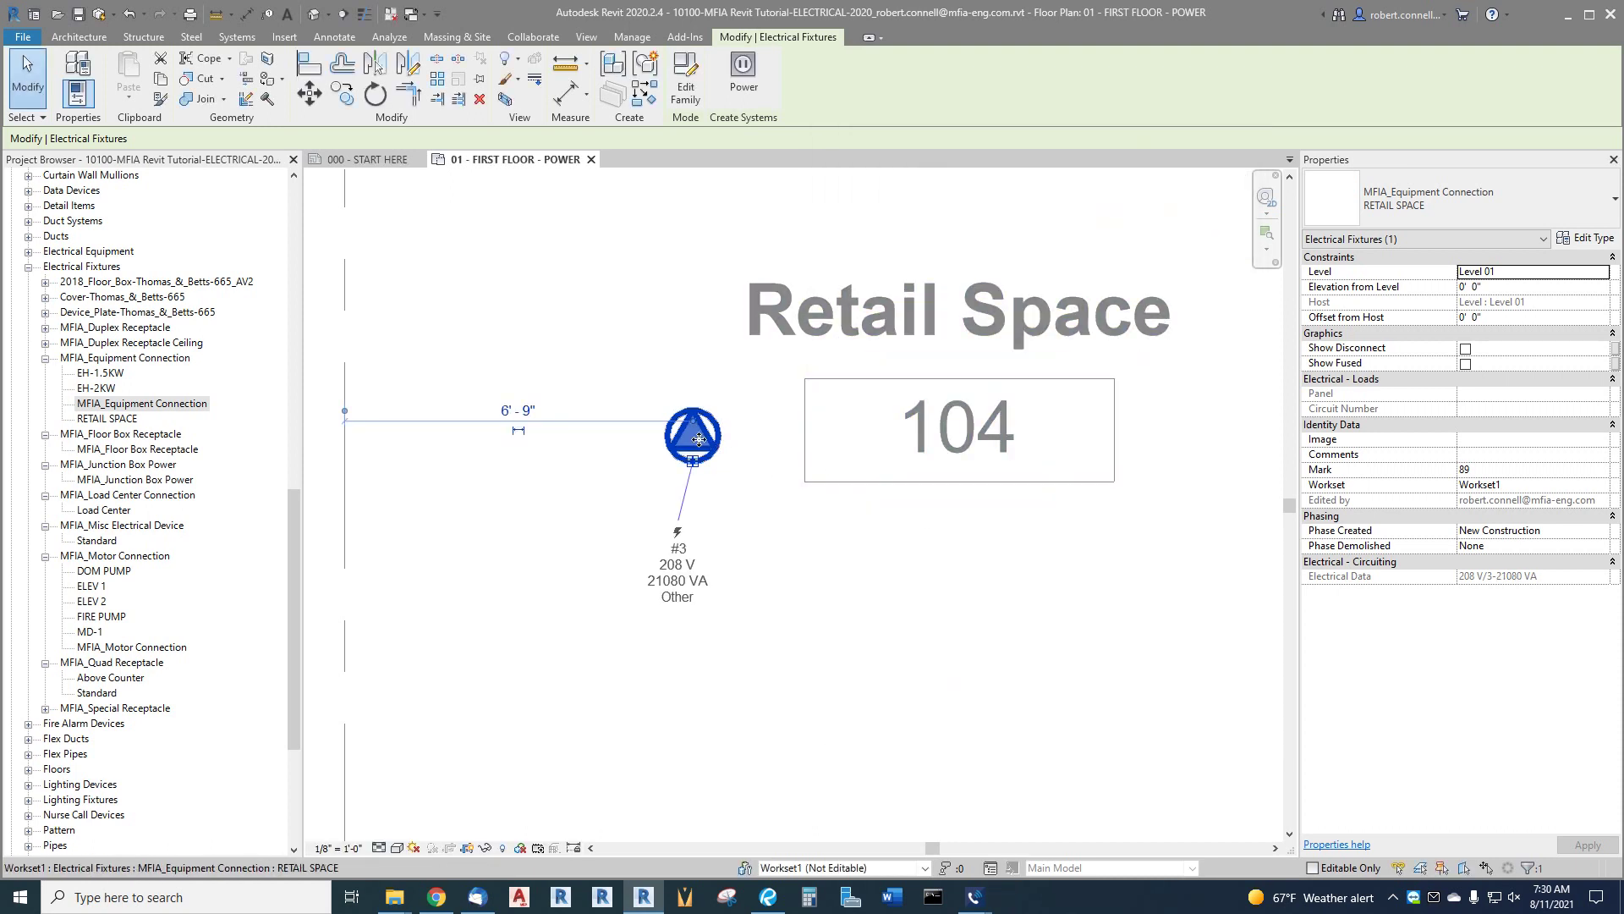
Step: Tag the Retail Space equipment connection with a leadered FUTURE RETAIL tag placed close beside it
key("Escape")
scroll(699, 474, "down", 3)
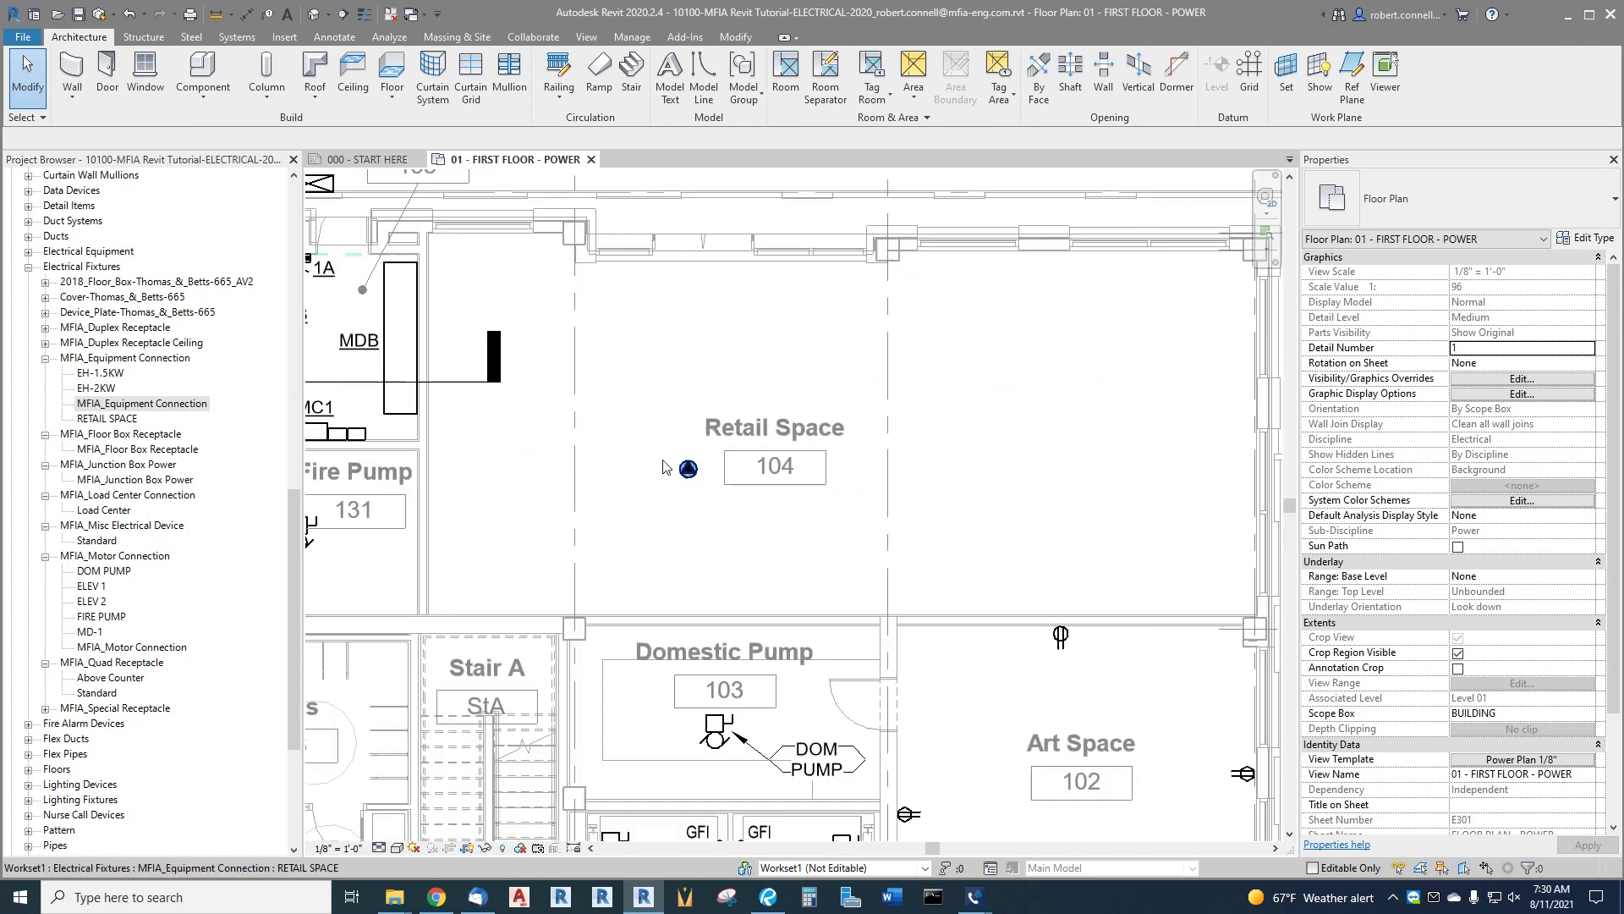
scroll(689, 470, "up", 5)
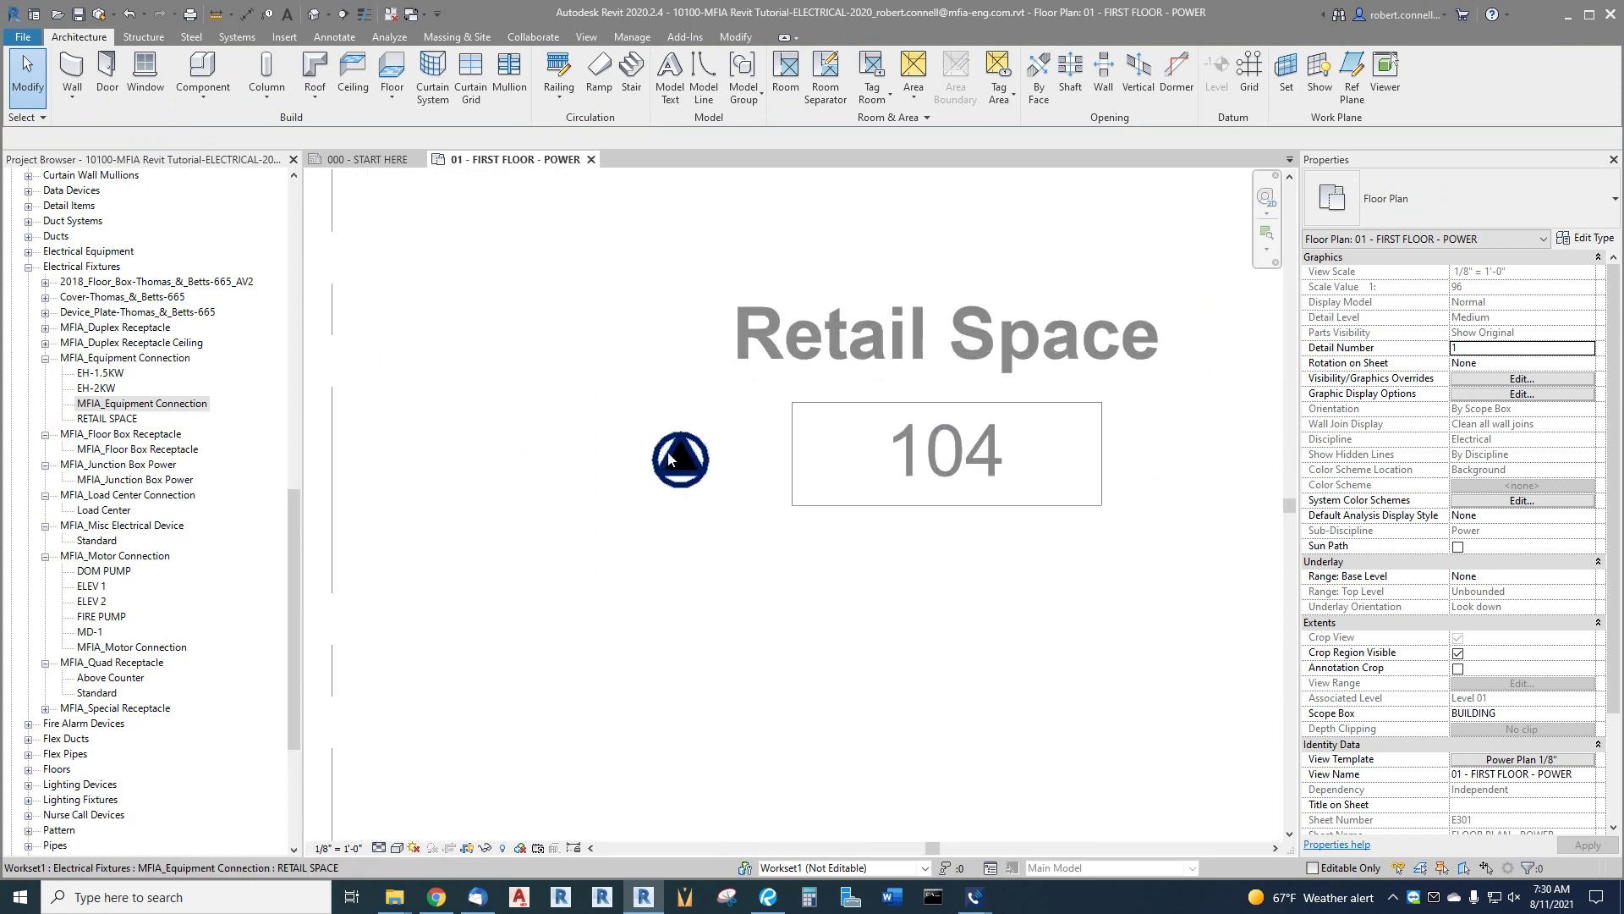
left_click(267, 13)
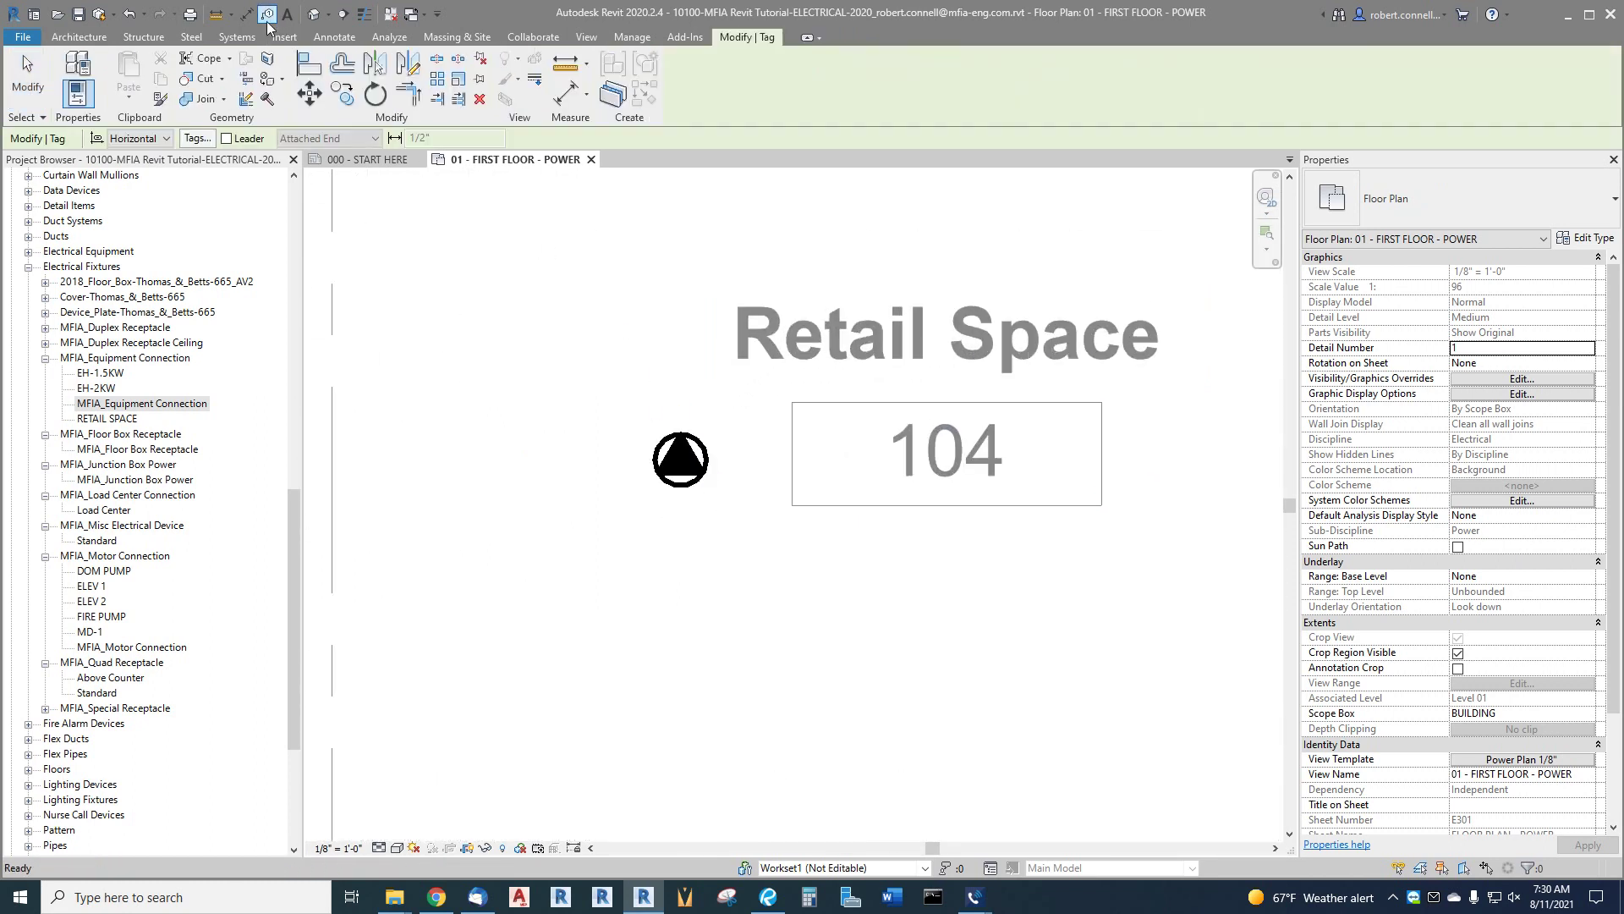
left_click(226, 138)
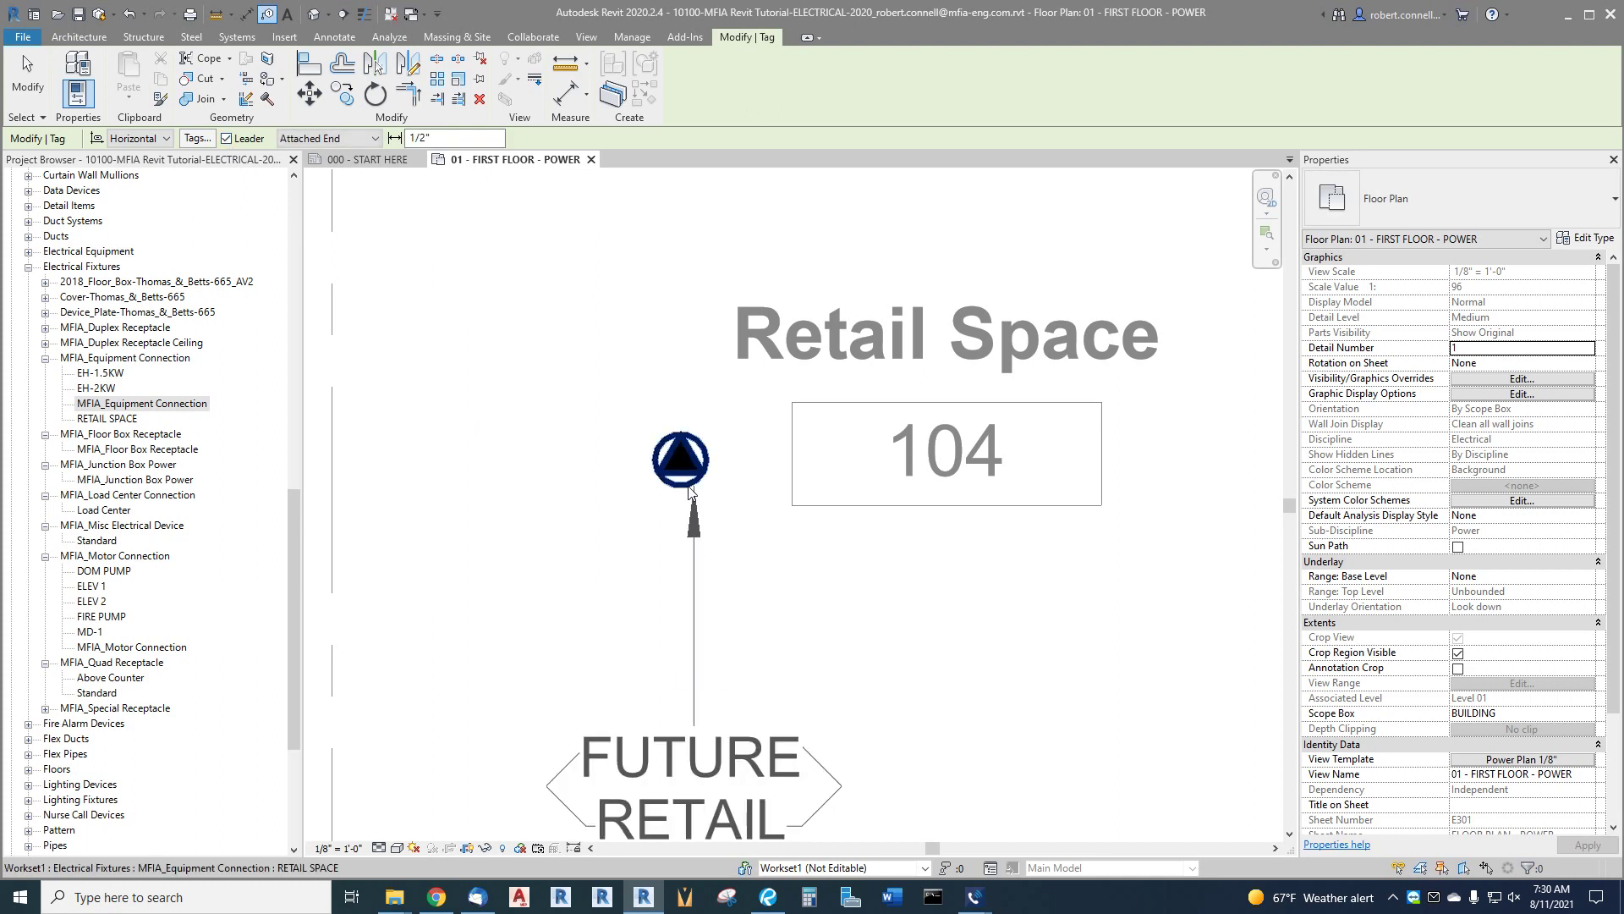
scroll(689, 509, "down", 3)
left_click(689, 509)
left_click_drag(692, 734, 841, 613)
key("Escape")
key("Escape")
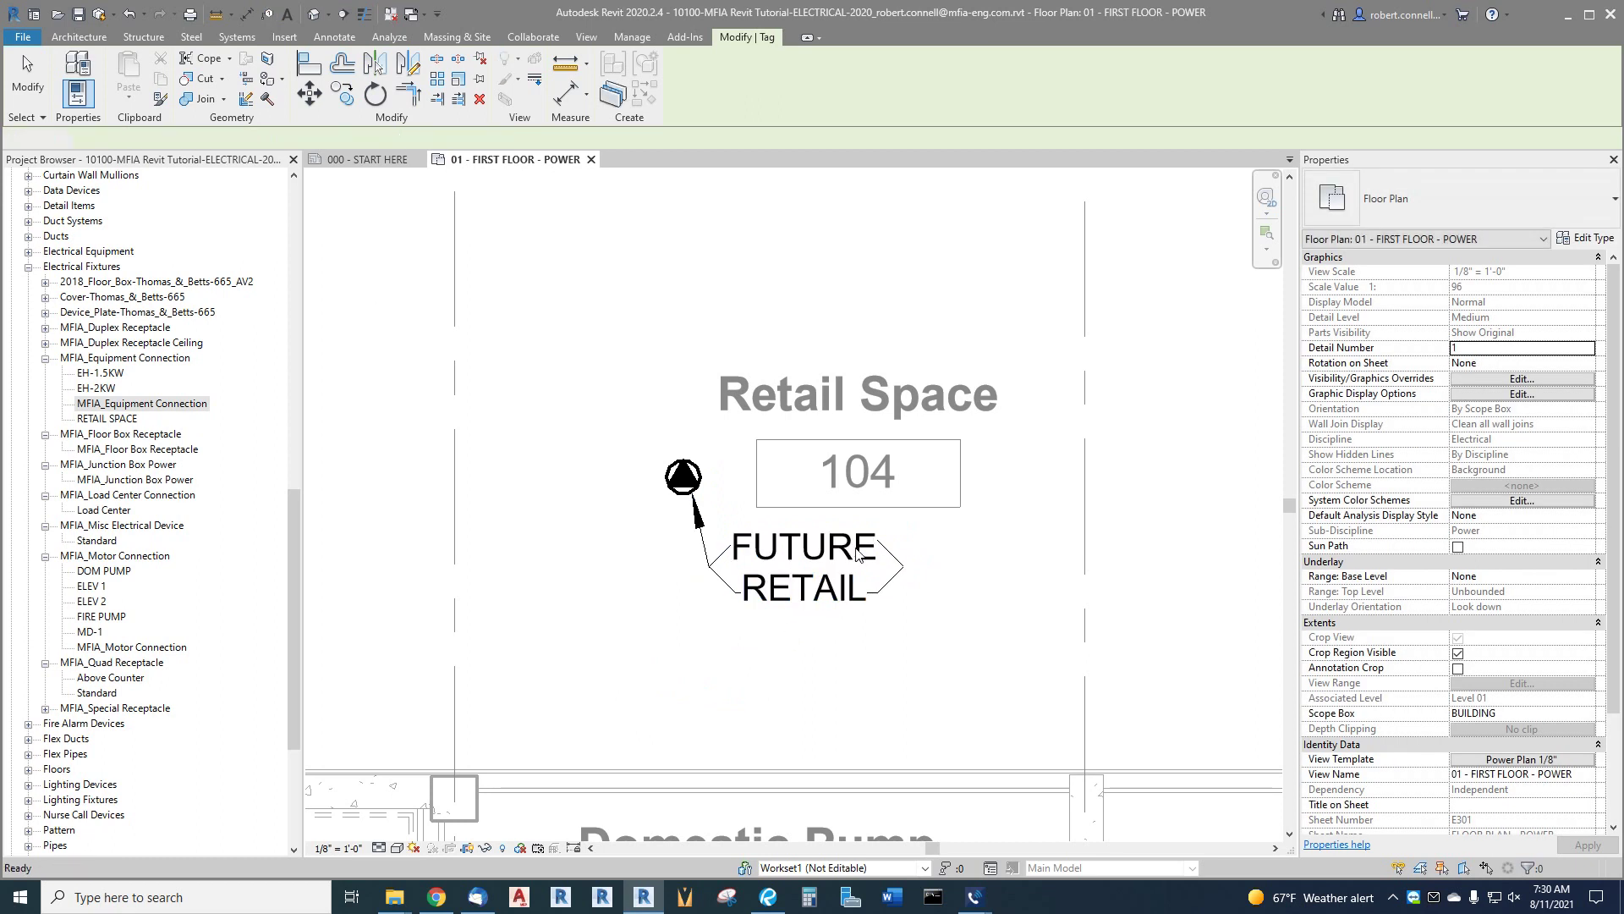
Step: Select the Retail Space equipment connection in room 104 again
scroll(945, 468, "down", 2)
scroll(702, 520, "up", 1)
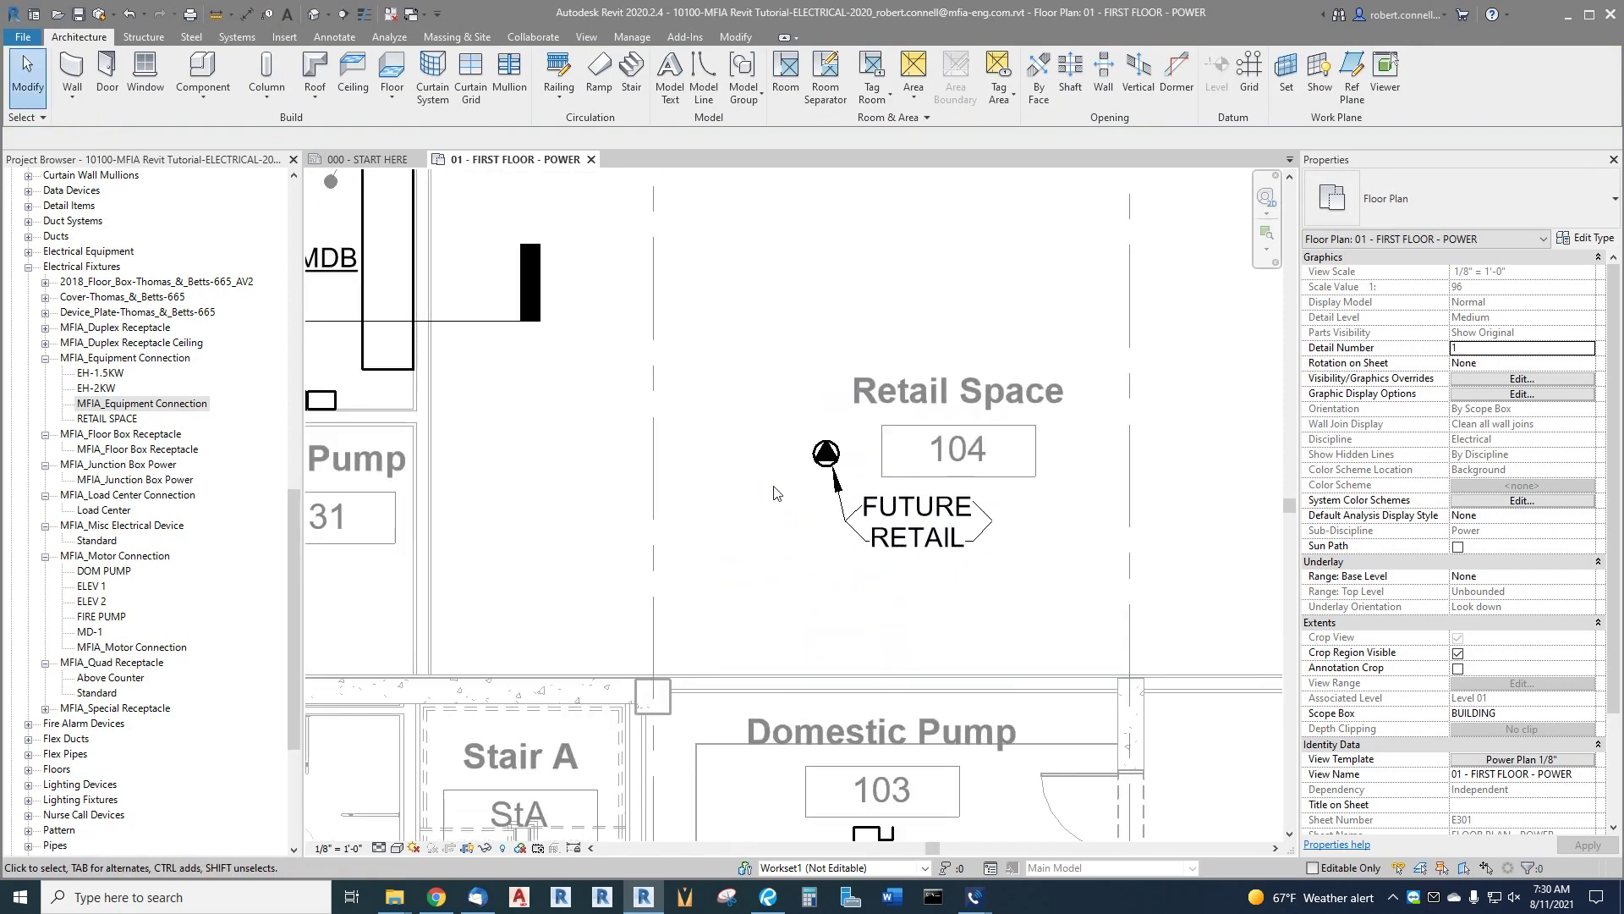
left_click(825, 457)
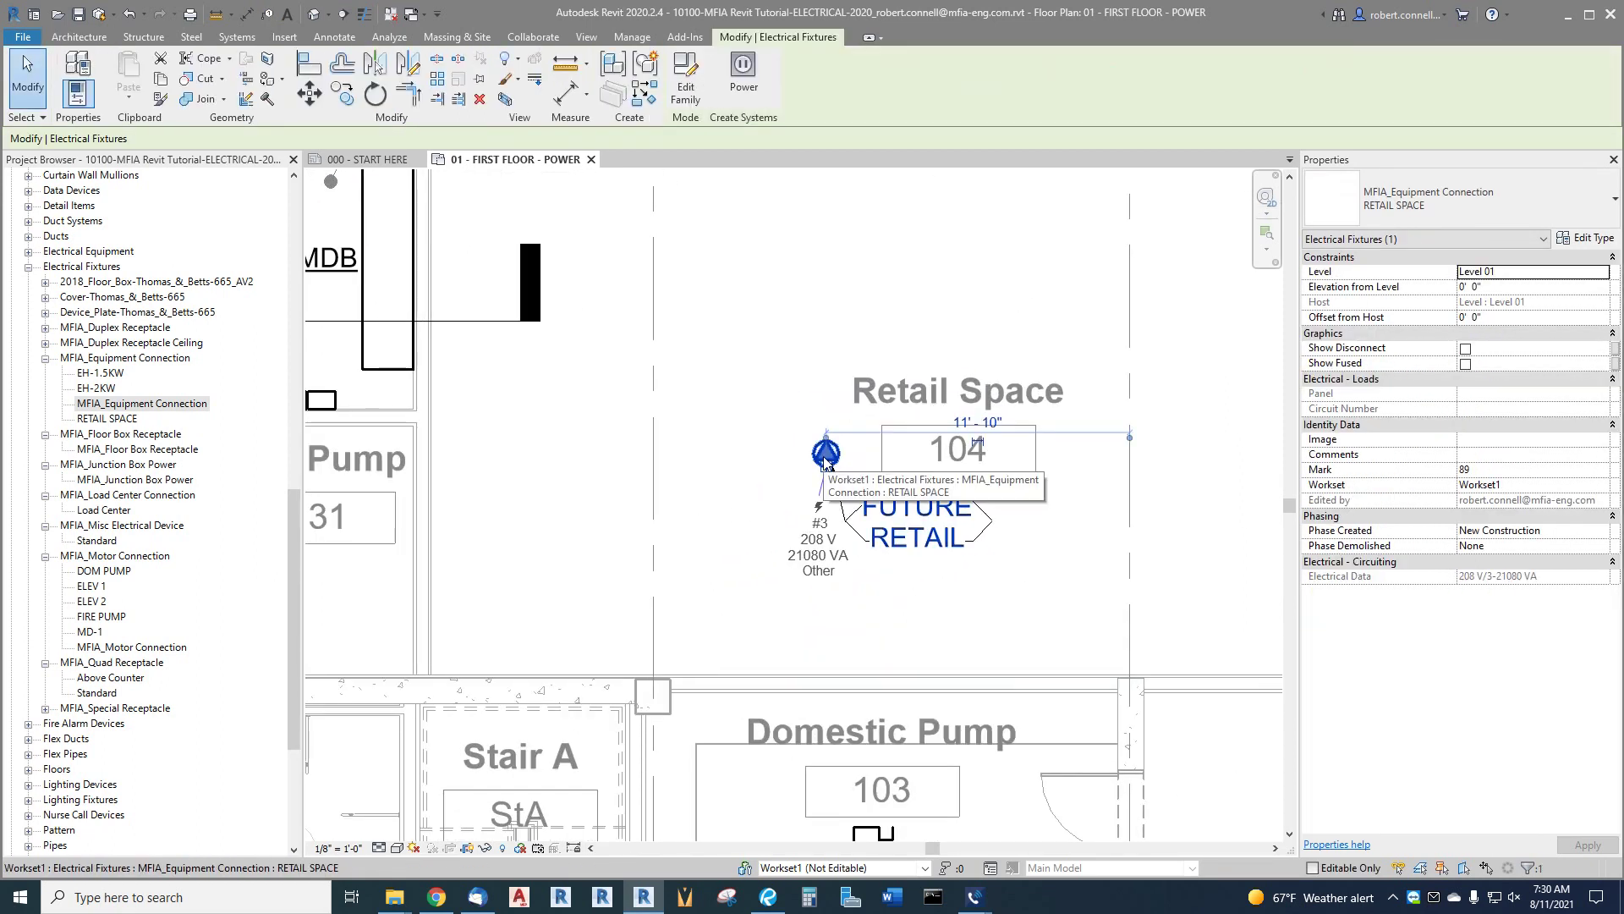